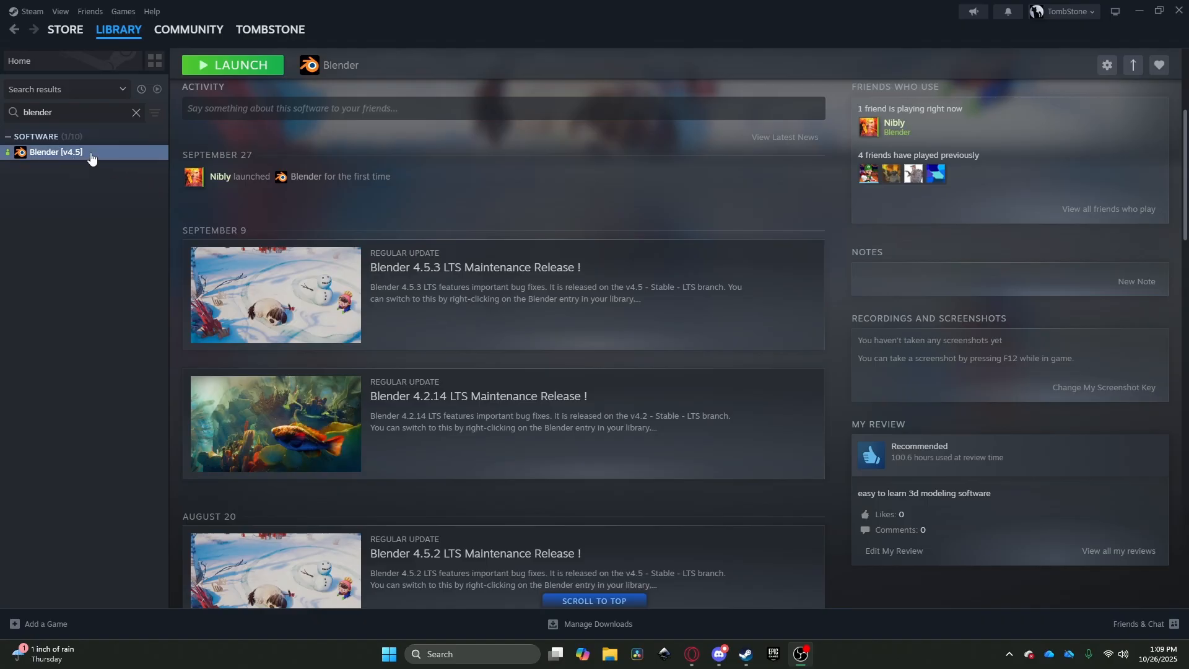
Step: Set Blender's beta participation in its Steam properties to v4.5 - Stable - LTS
right_click(79, 154)
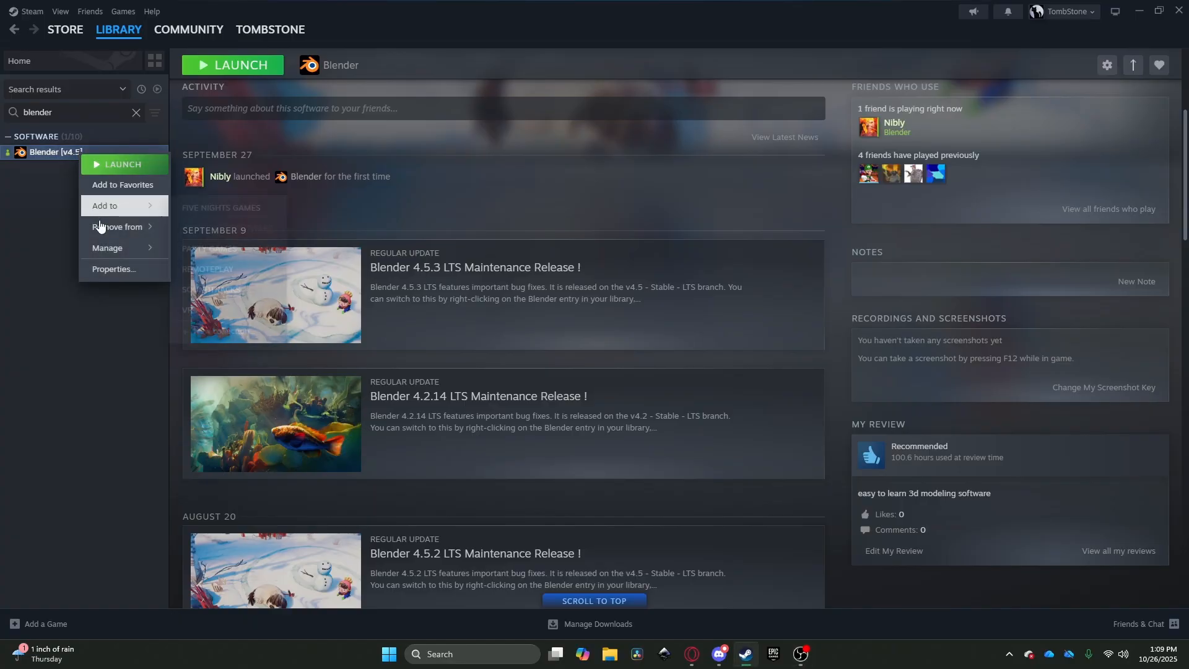
left_click(107, 268)
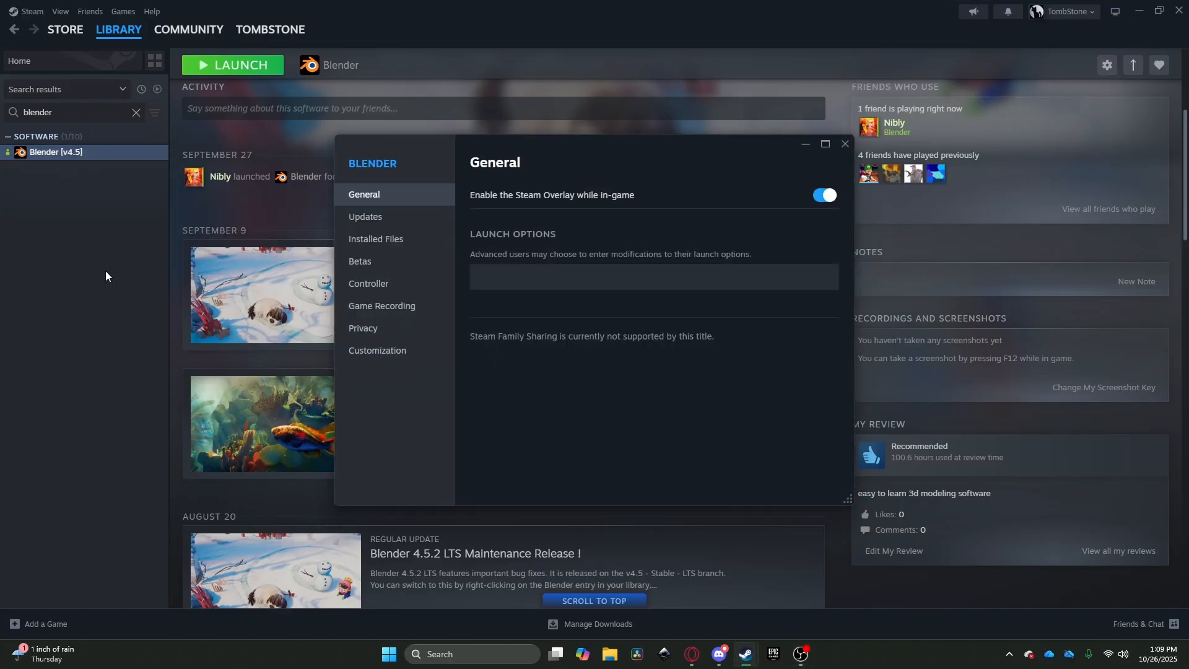
left_click(362, 261)
left_click(779, 194)
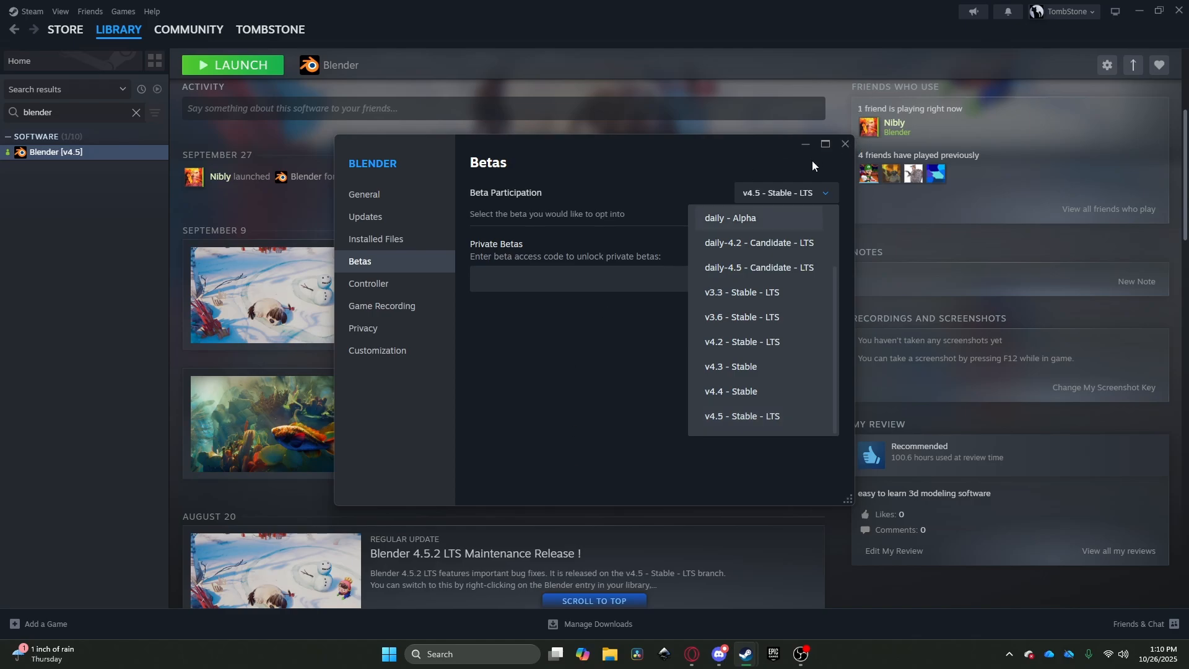
left_click(742, 416)
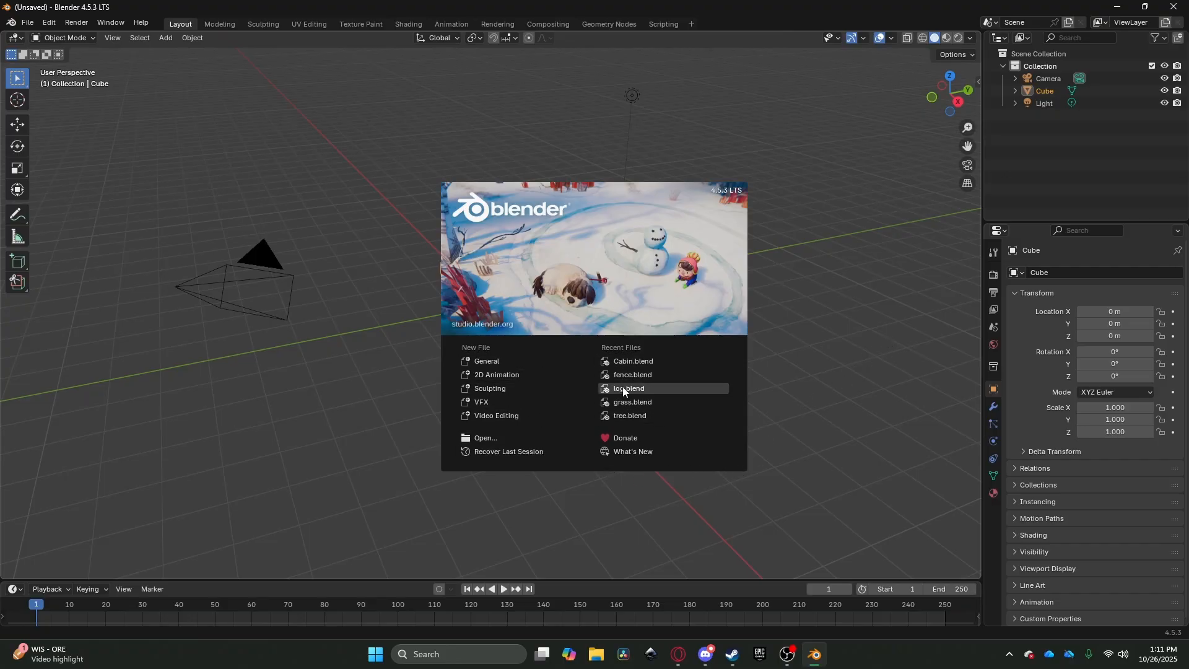
Step: Switch to Blender, start a new General file and delete the default cube, camera and light
left_click(510, 361)
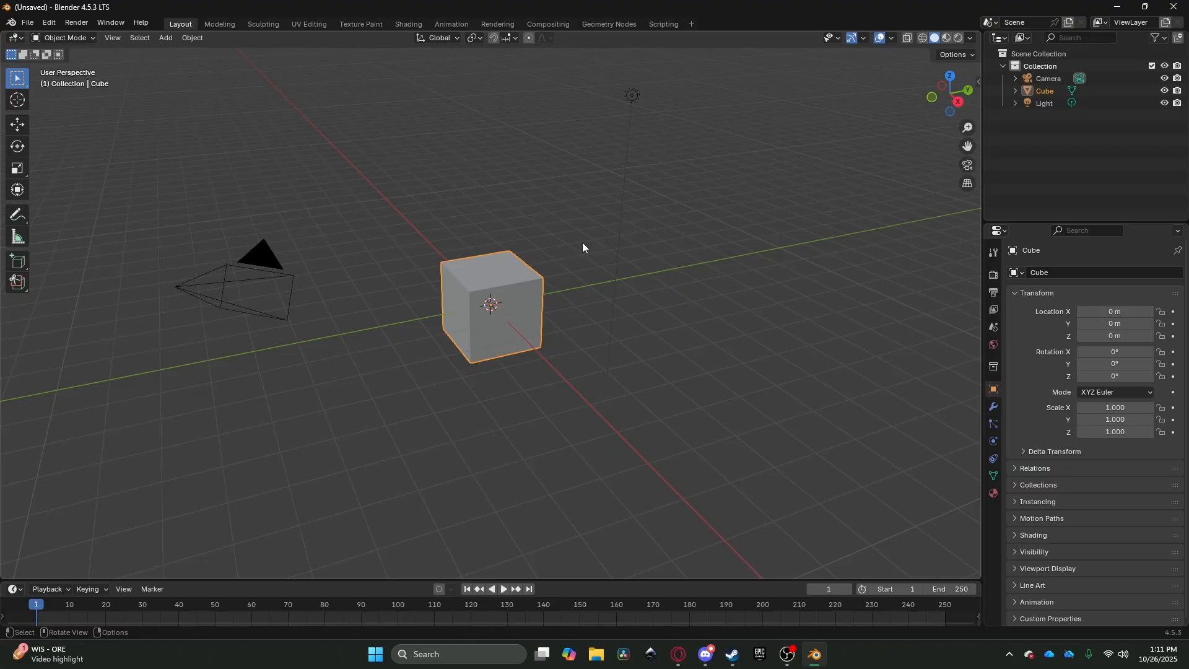
middle_click_drag(581, 247, 589, 272)
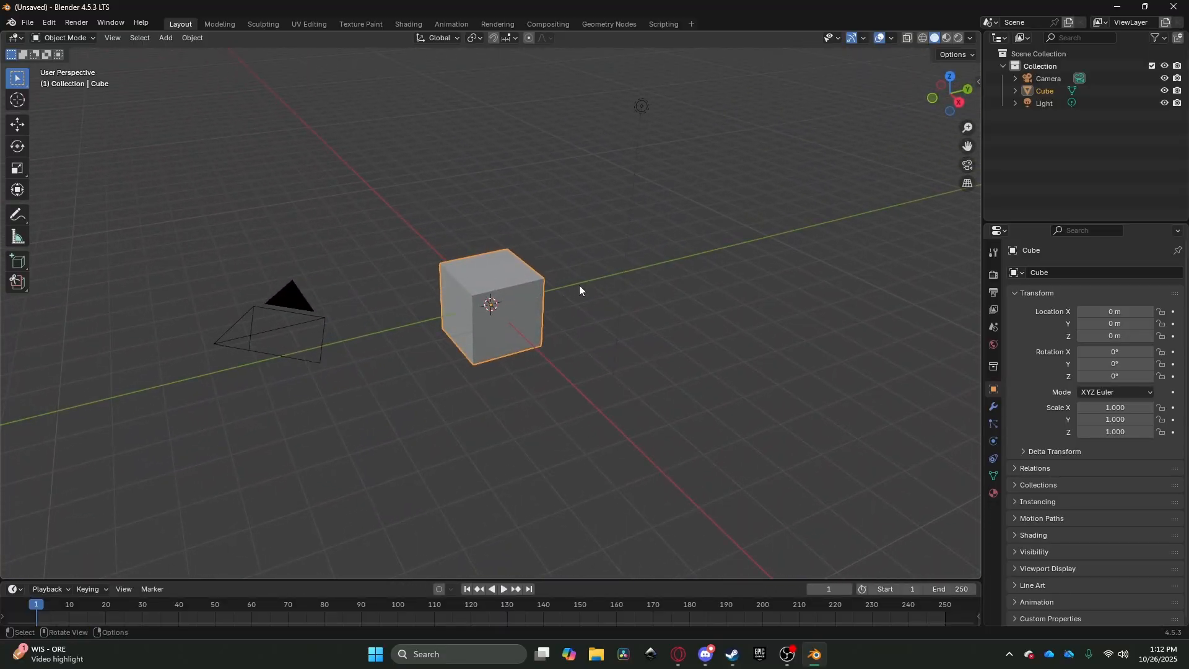
key("Delete")
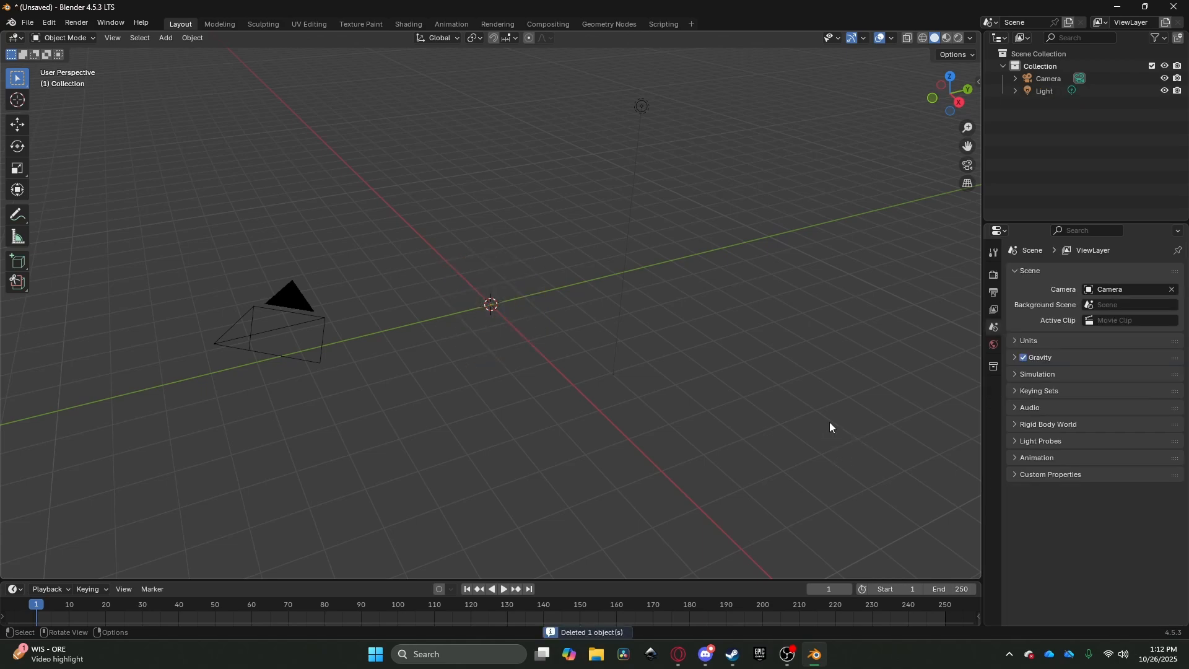
left_click(1039, 81)
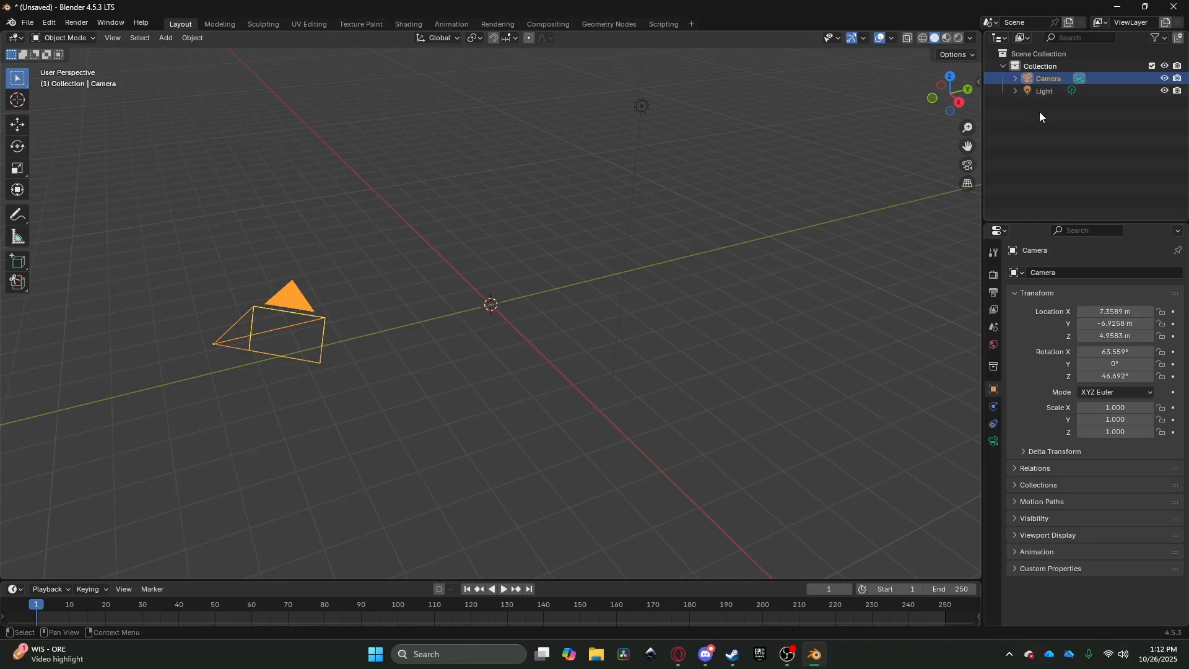
key("Delete")
left_click(1039, 79)
key("Delete")
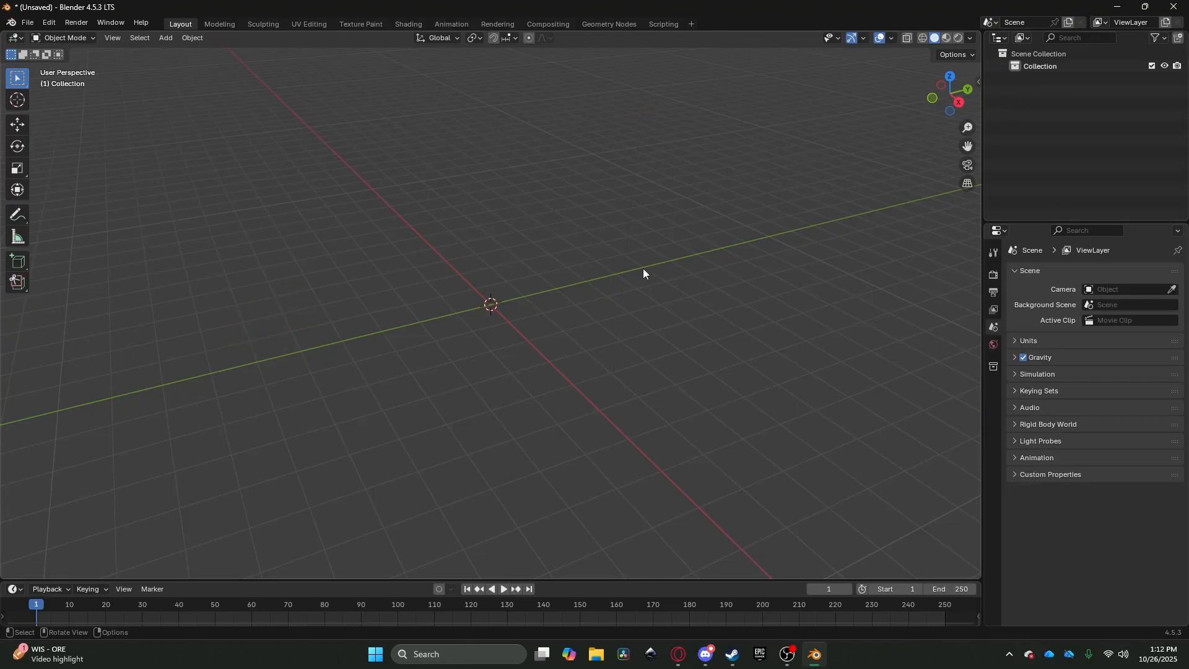
middle_click_drag(644, 272, 483, 300)
left_click_drag(472, 278, 509, 307)
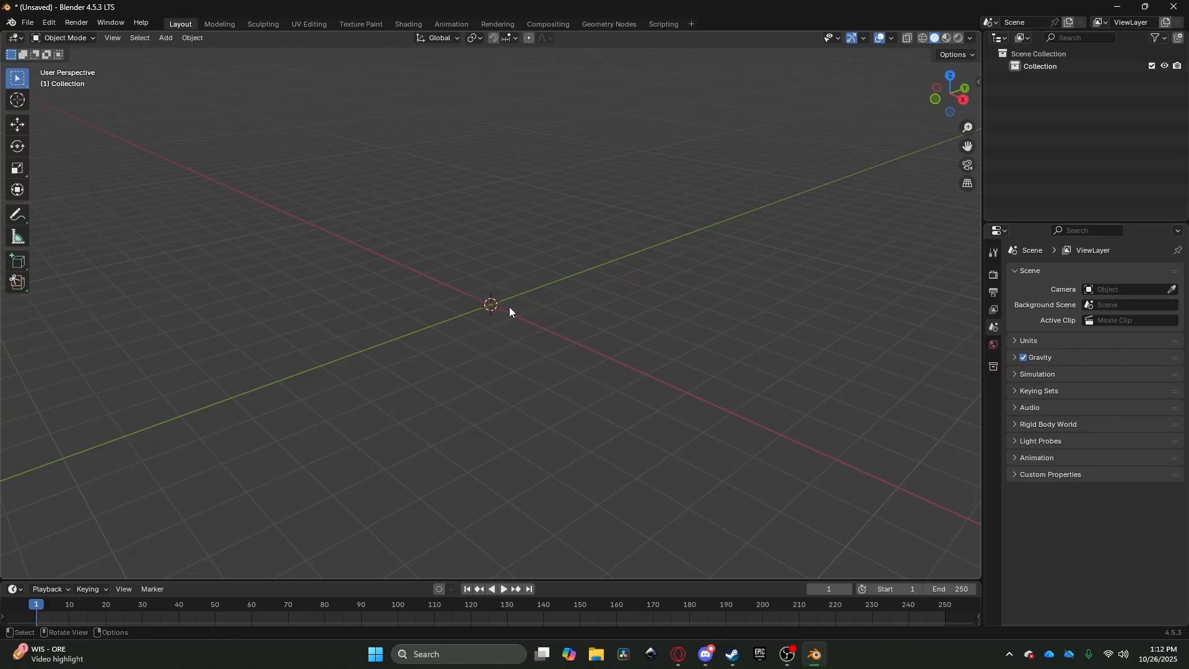
middle_click_drag(509, 307, 471, 263)
left_click_drag(466, 259, 510, 315)
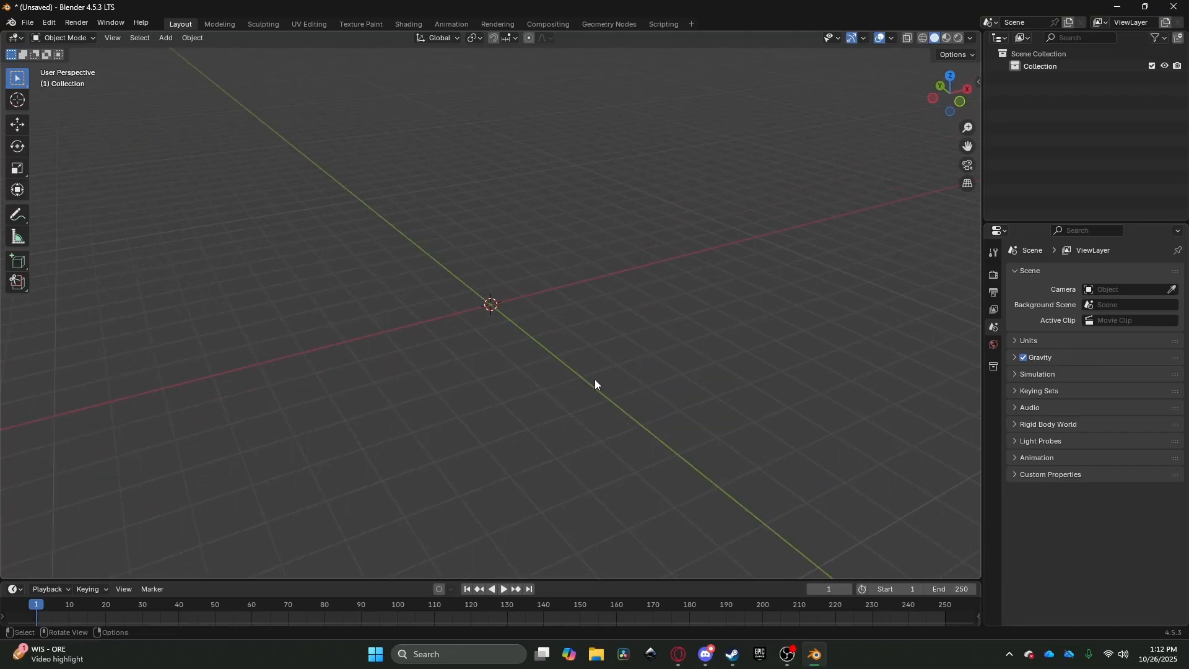
left_click_drag(461, 284, 544, 345)
middle_click_drag(544, 345, 650, 335)
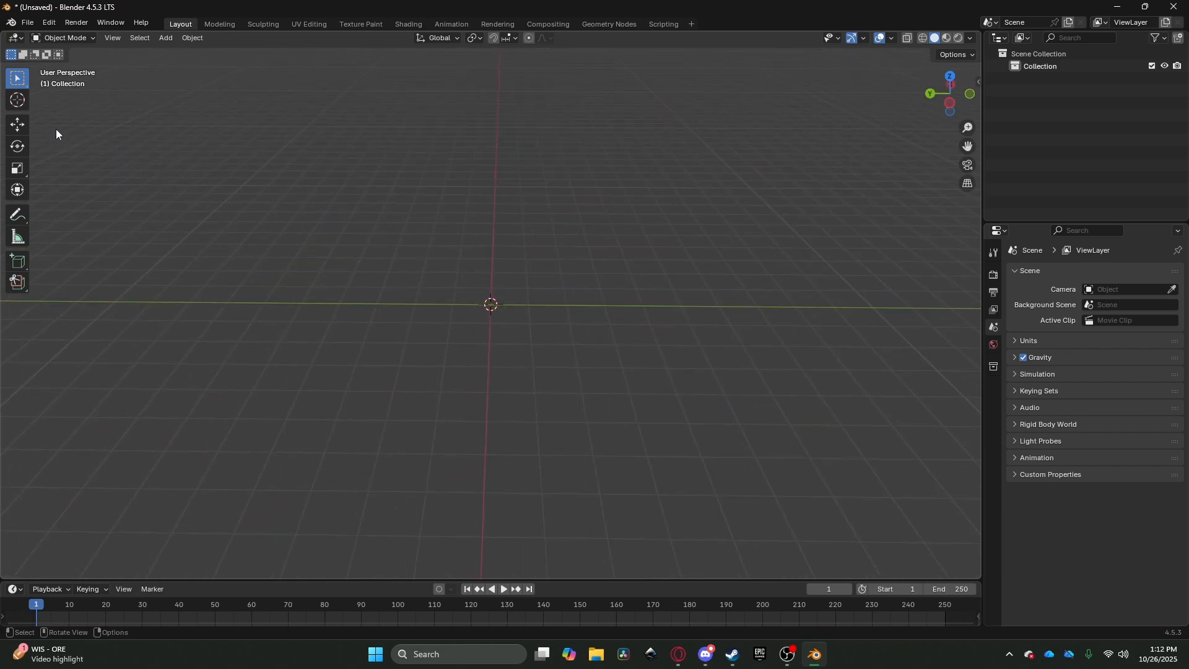
Step: Place the 3D cursor away from the world origin with the Cursor tool, and reset it to the origin
left_click(24, 101)
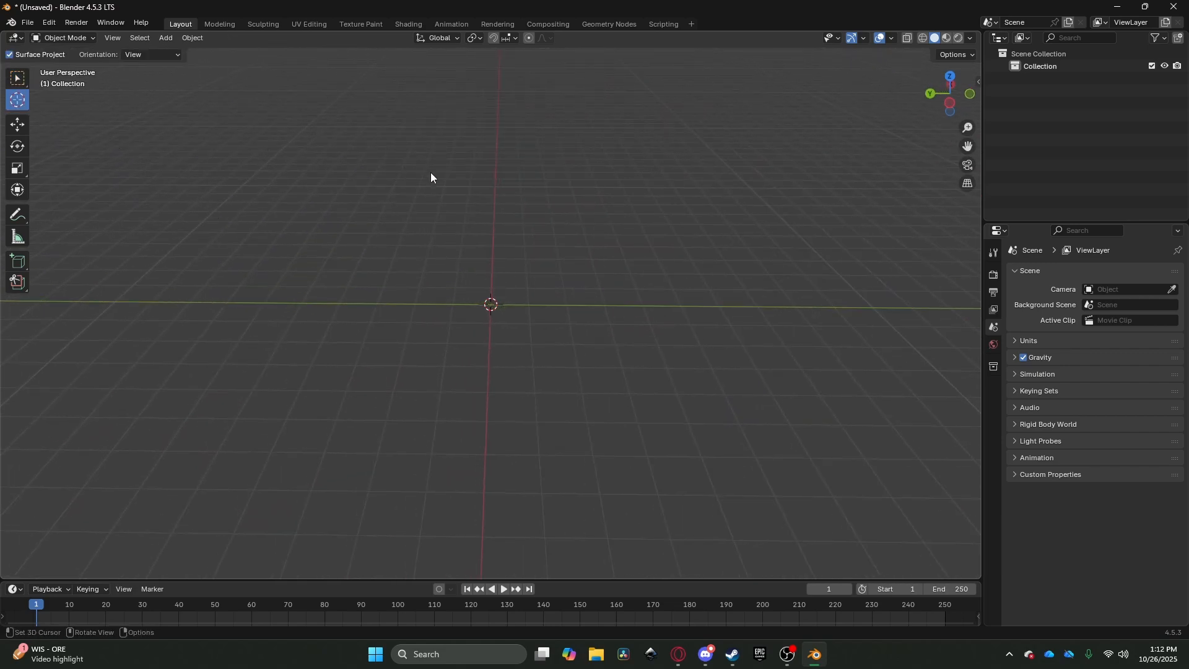
left_click(491, 214)
middle_click_drag(496, 210, 500, 294)
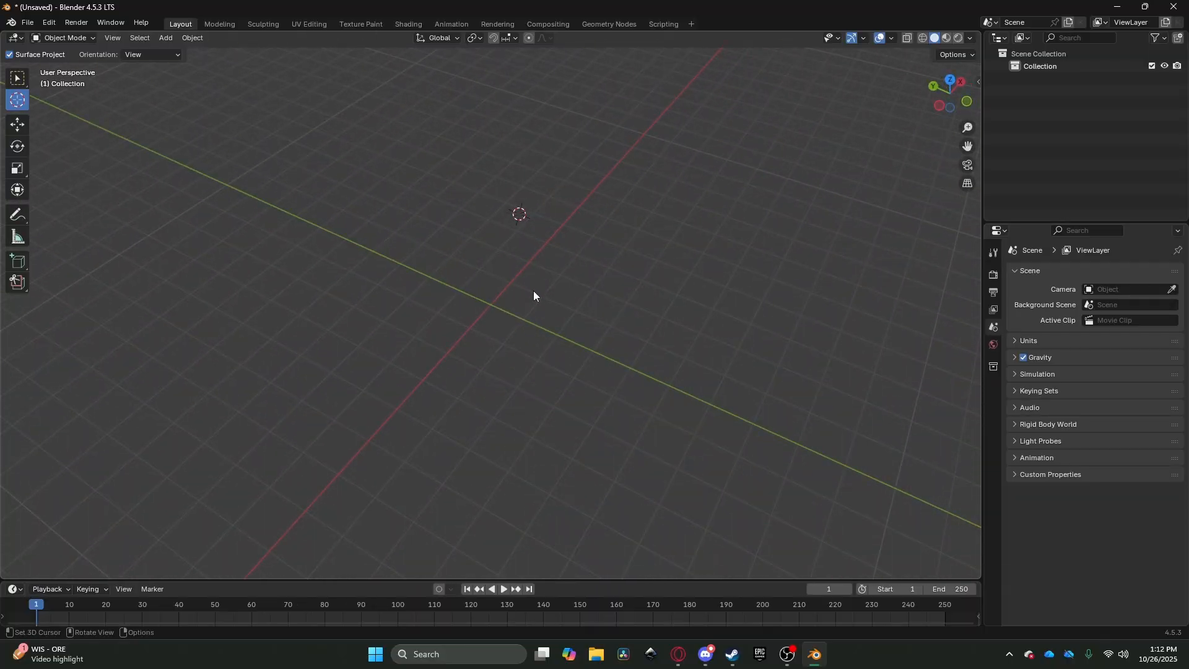
key("shift+c")
middle_click_drag(530, 289, 471, 319)
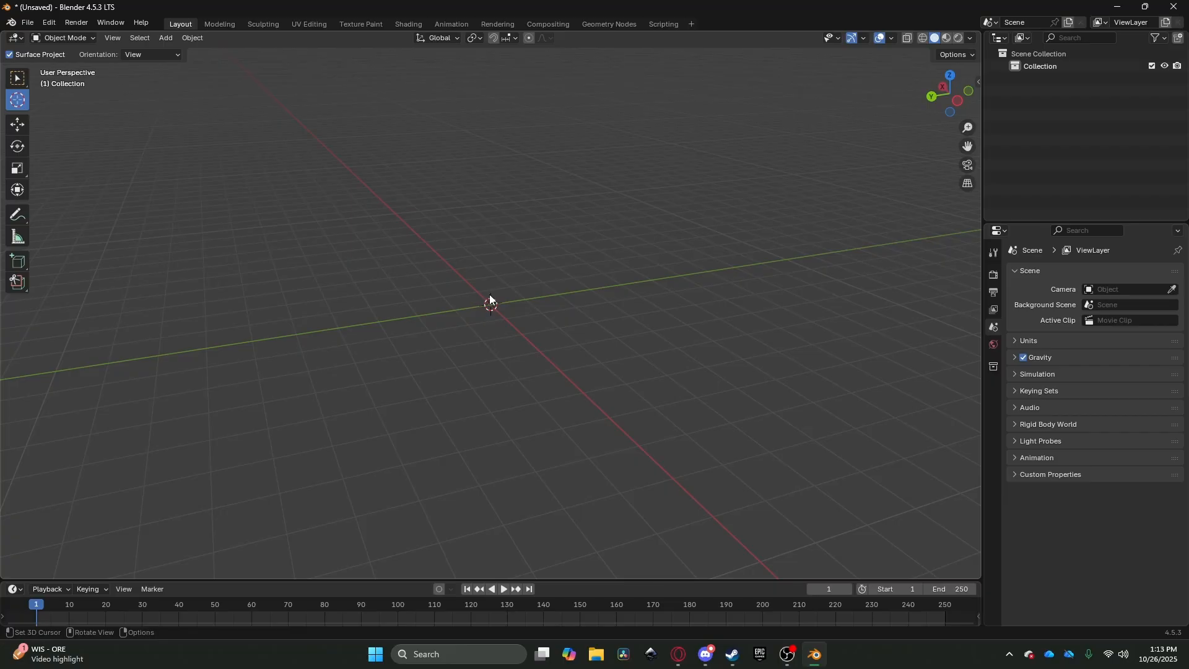
middle_click_drag(490, 300, 570, 256)
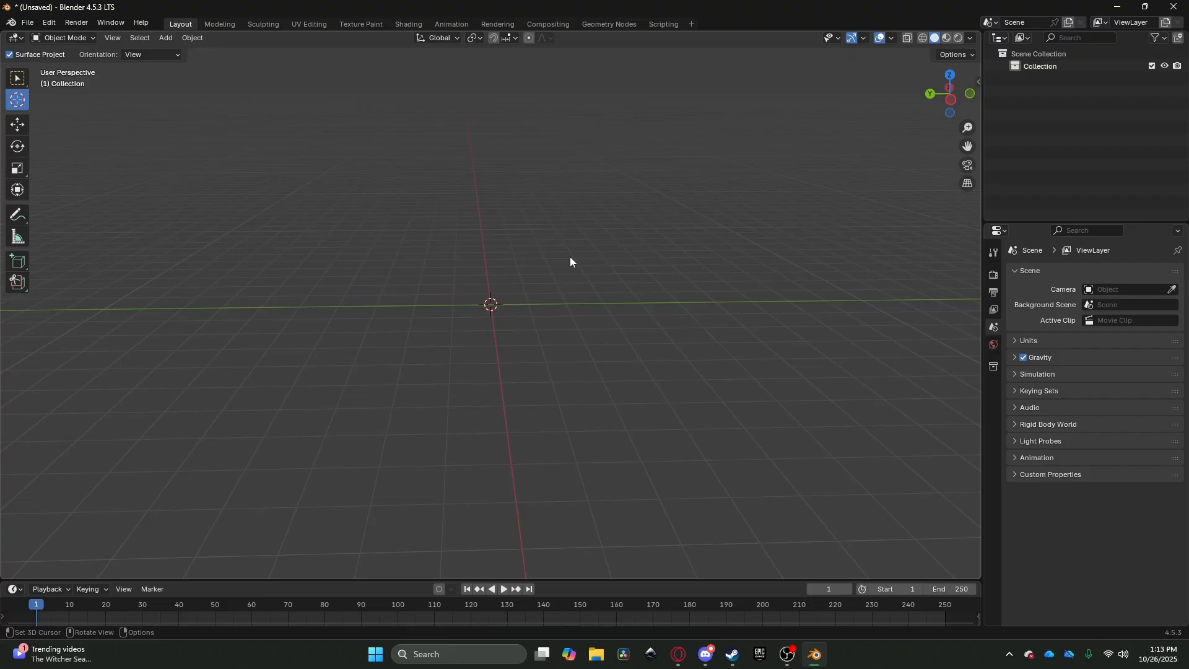
middle_click_drag(440, 242, 622, 339)
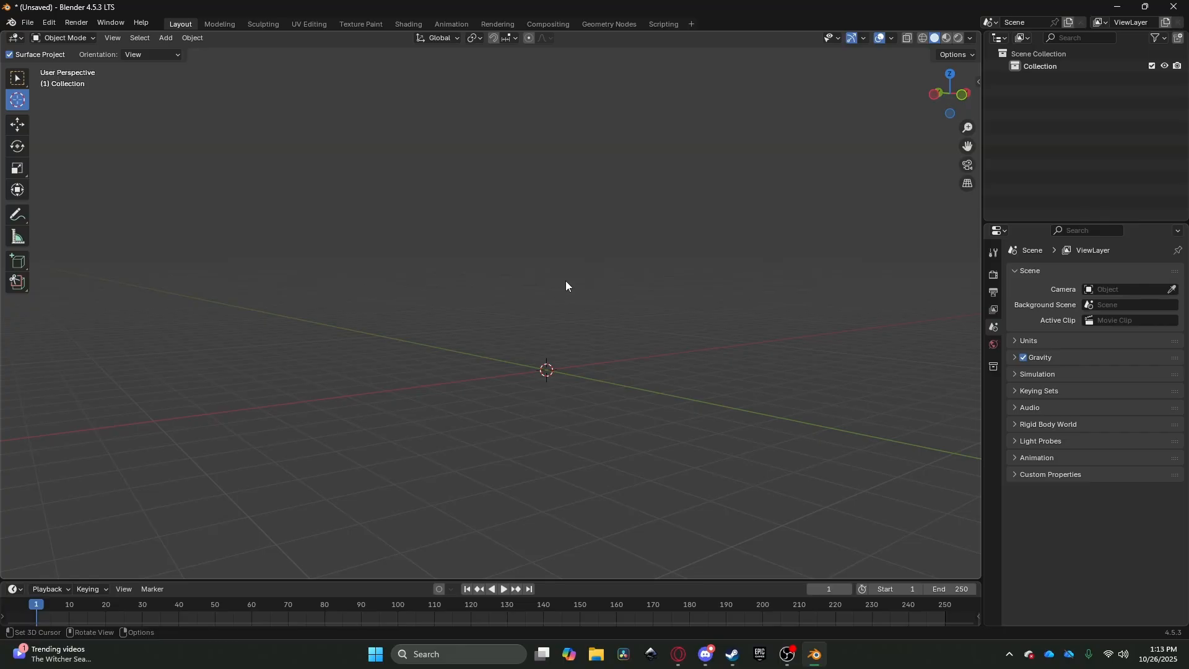
Step: Move through the empty scene with Walk Navigation, raising and lowering the movement speed along the way
key("shift")
key("shift+grave")
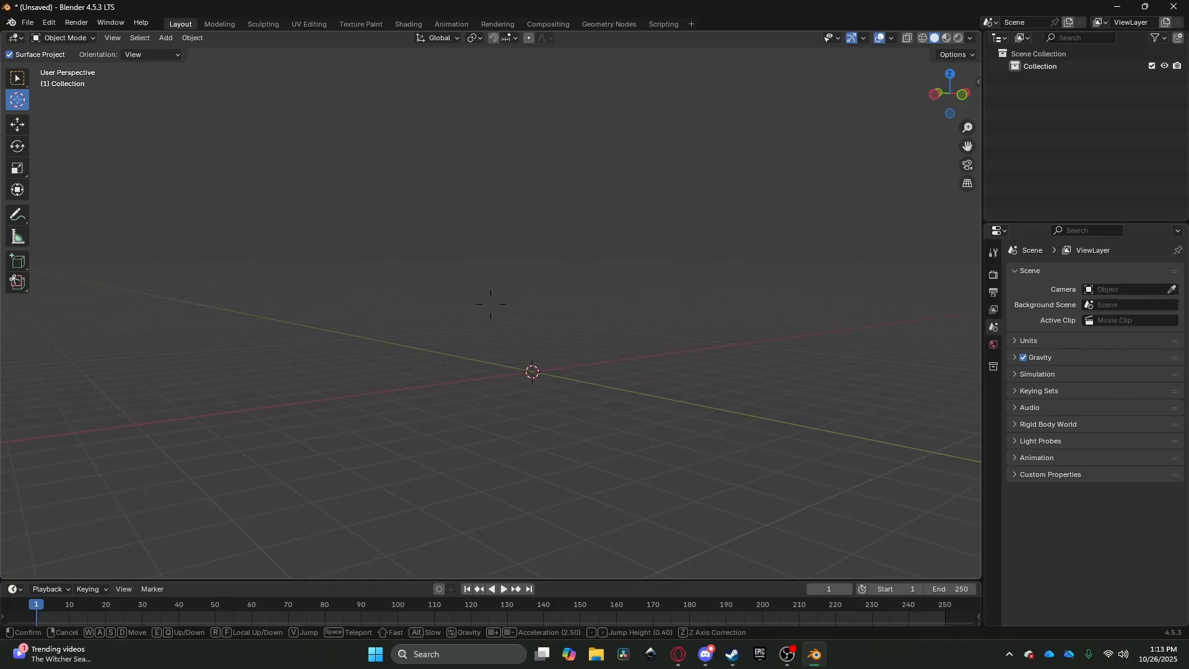
key("shift+grave")
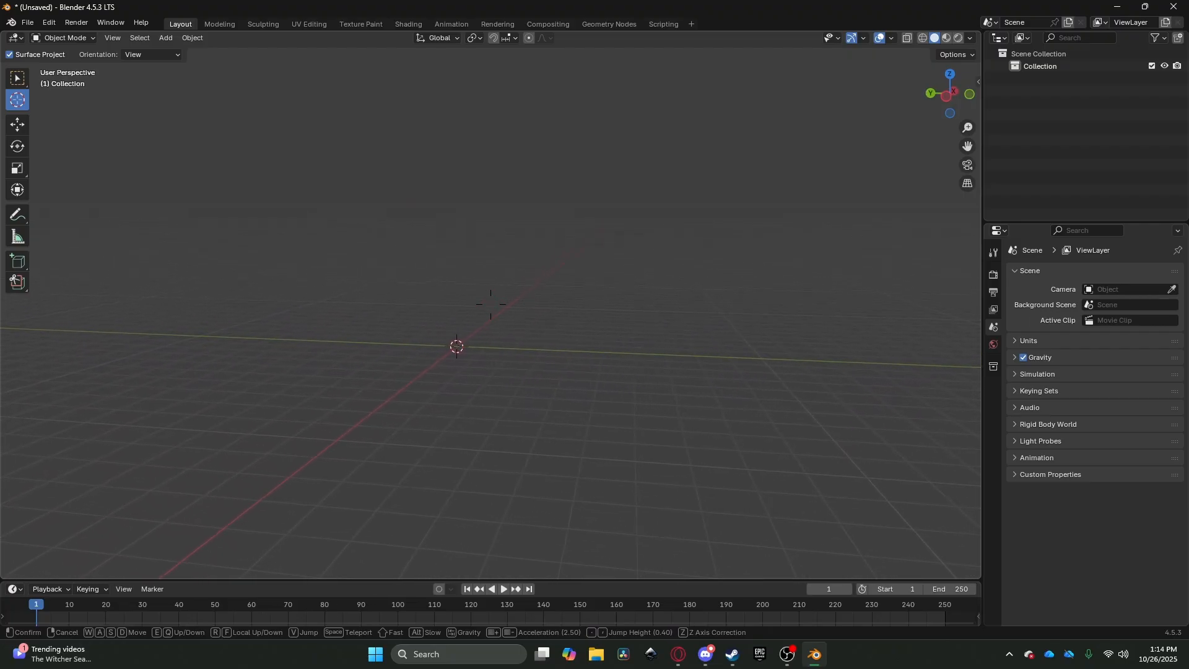
scroll(490, 304, "up", 3)
scroll(490, 304, "up", 18)
key("a")
key("s")
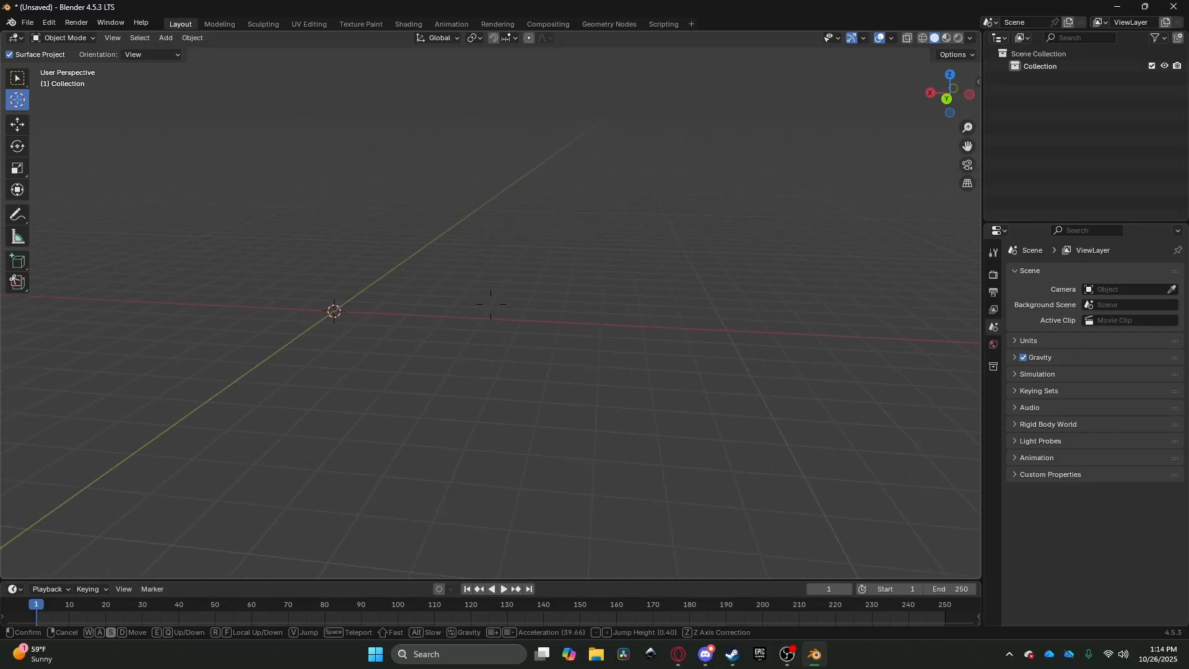
scroll(490, 304, "up", 4)
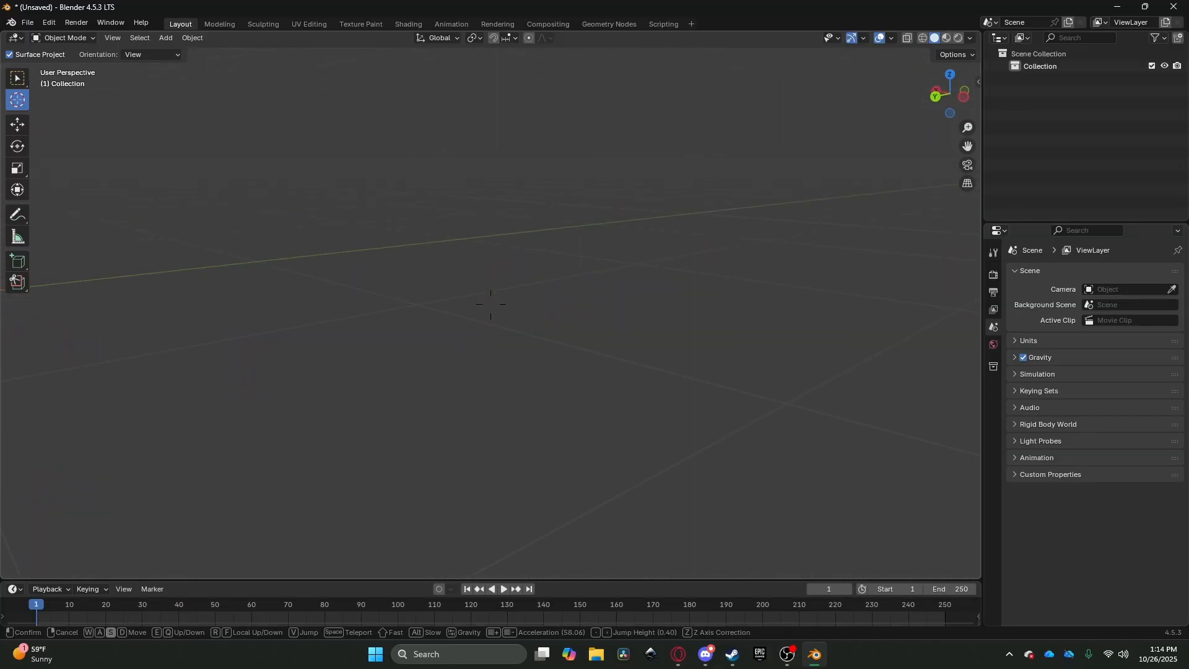
scroll(490, 304, "down", 20)
key("d")
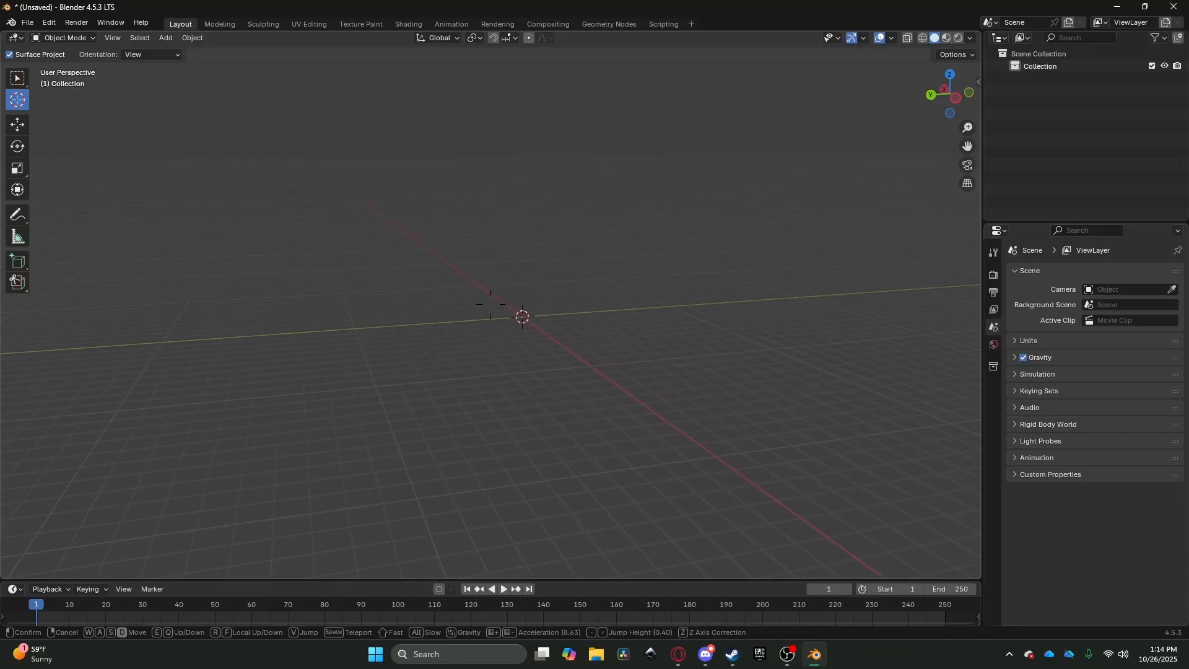
scroll(490, 304, "down", 10)
key("w")
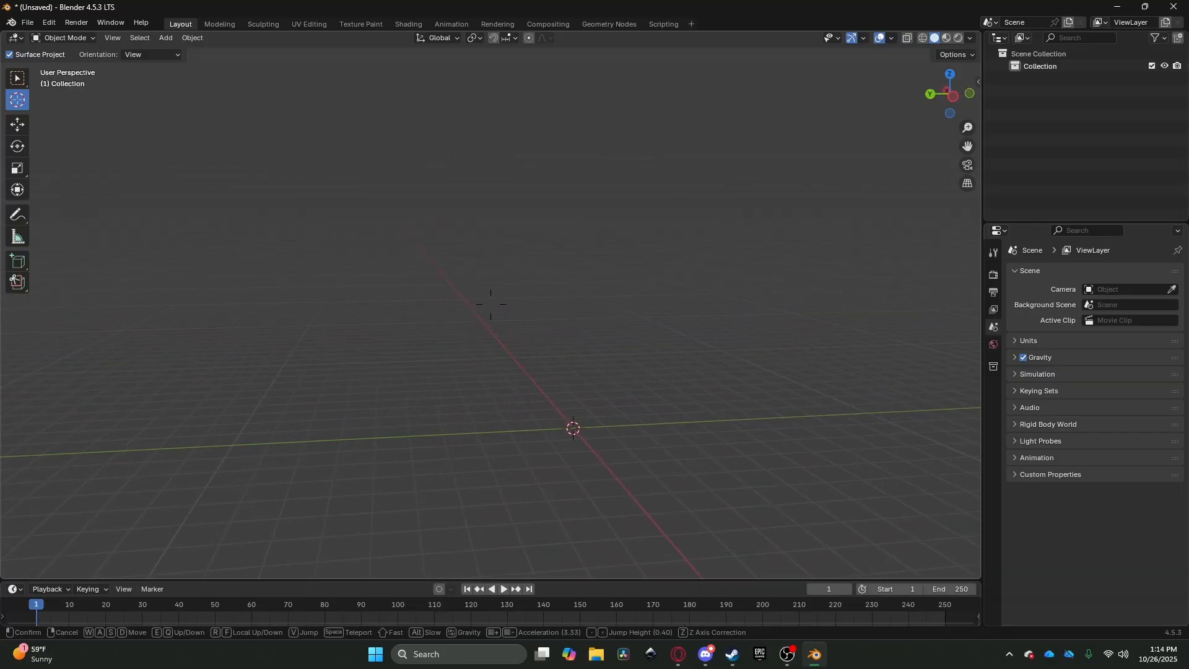
Step: Raise and lower the walk view, move it toward the world origin and confirm the viewpoint
key("q")
key("q")
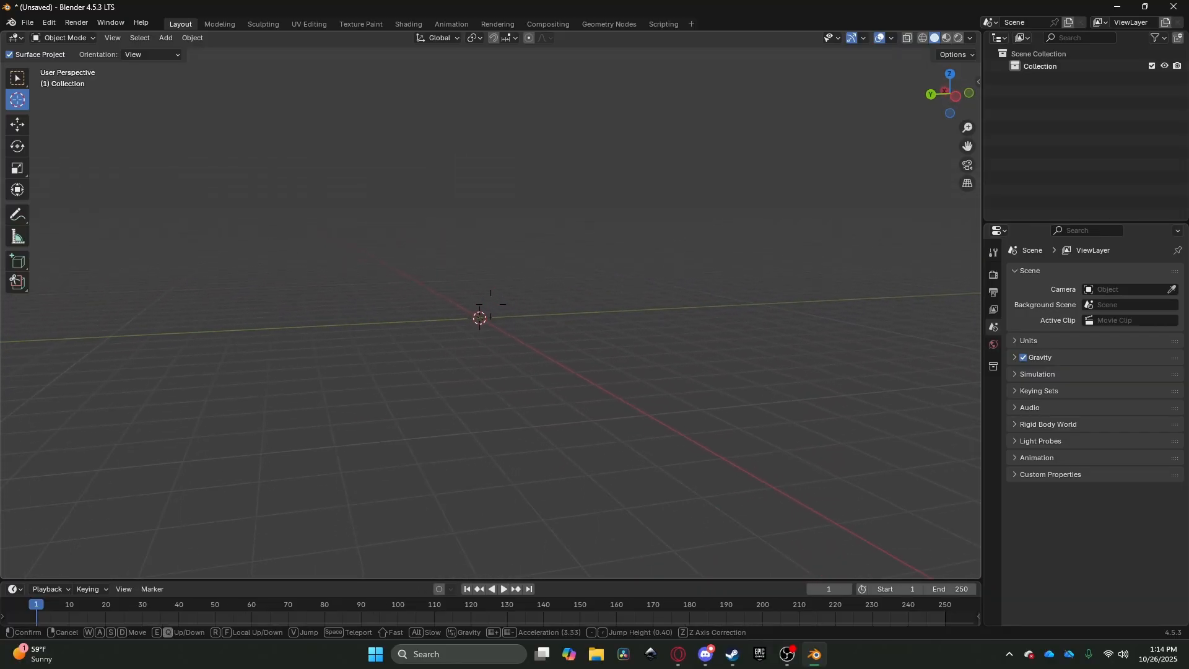
key("e")
key("q")
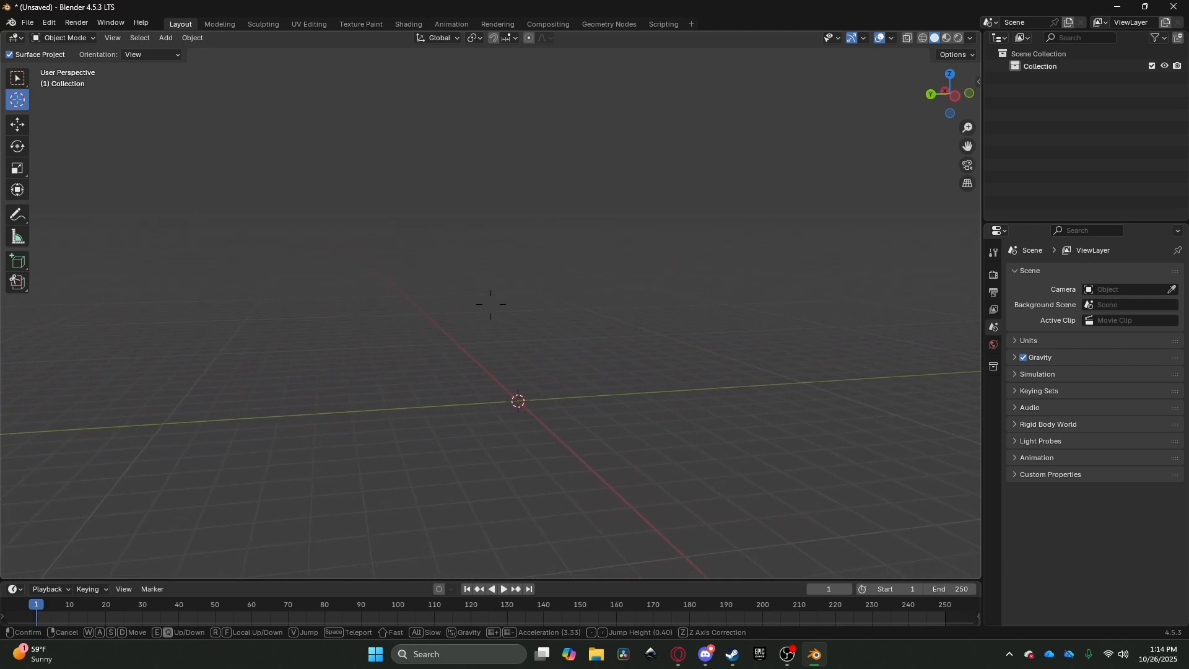
key("e")
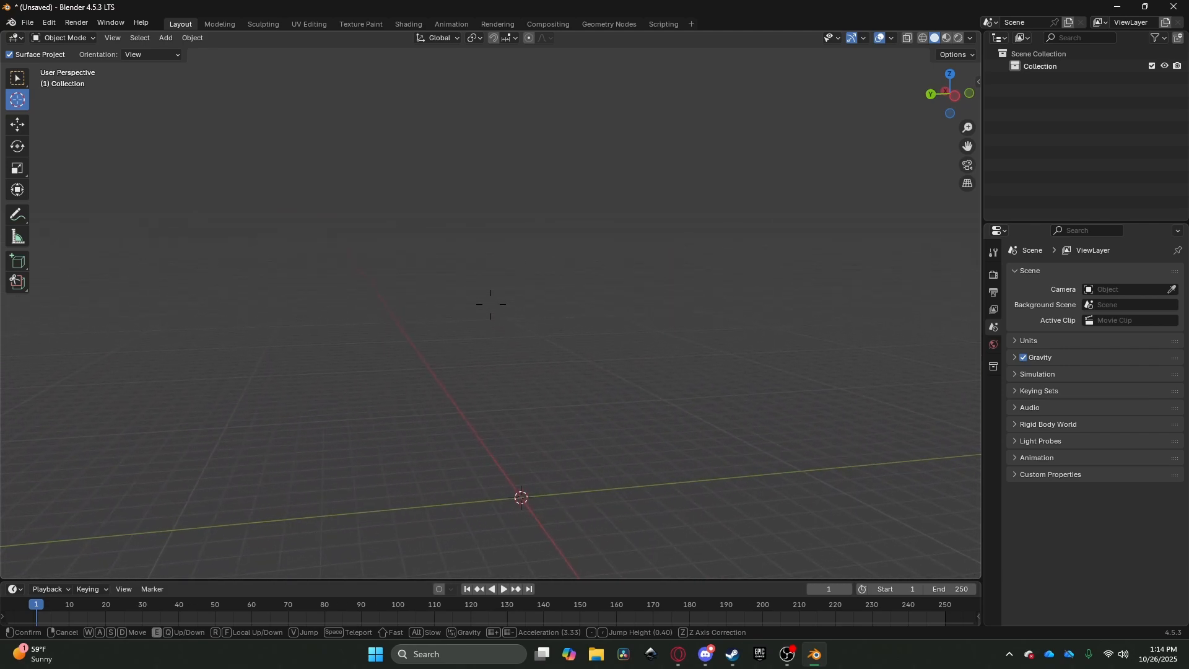
key("q")
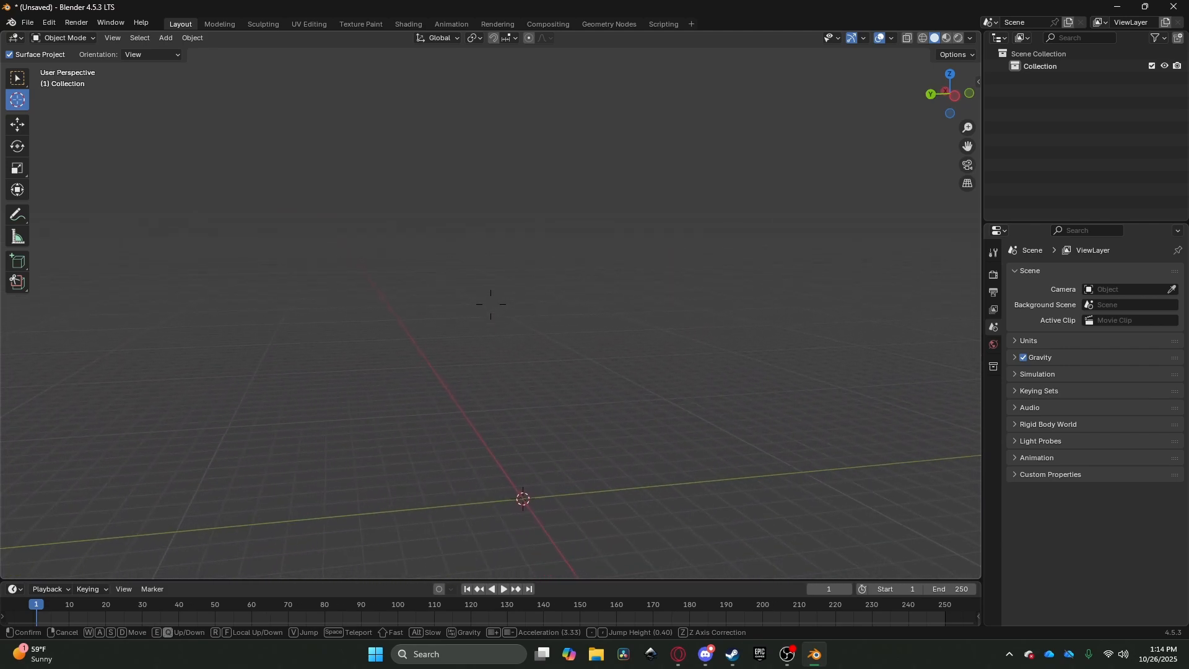
key("a")
key("d")
key("w")
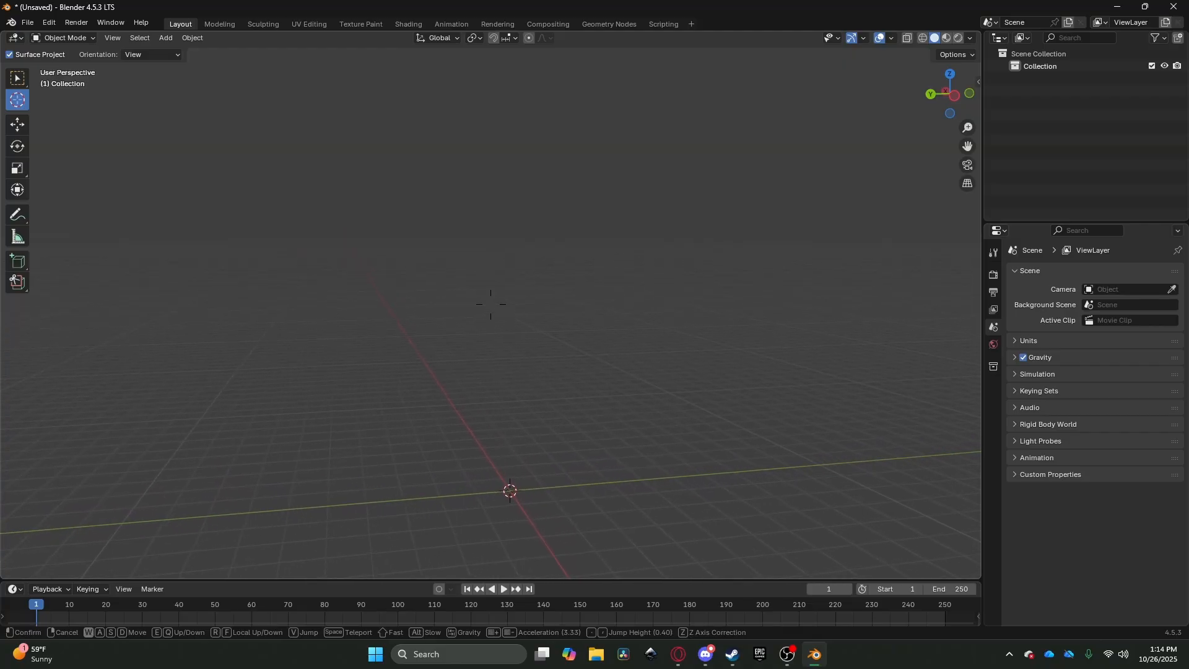
key("w")
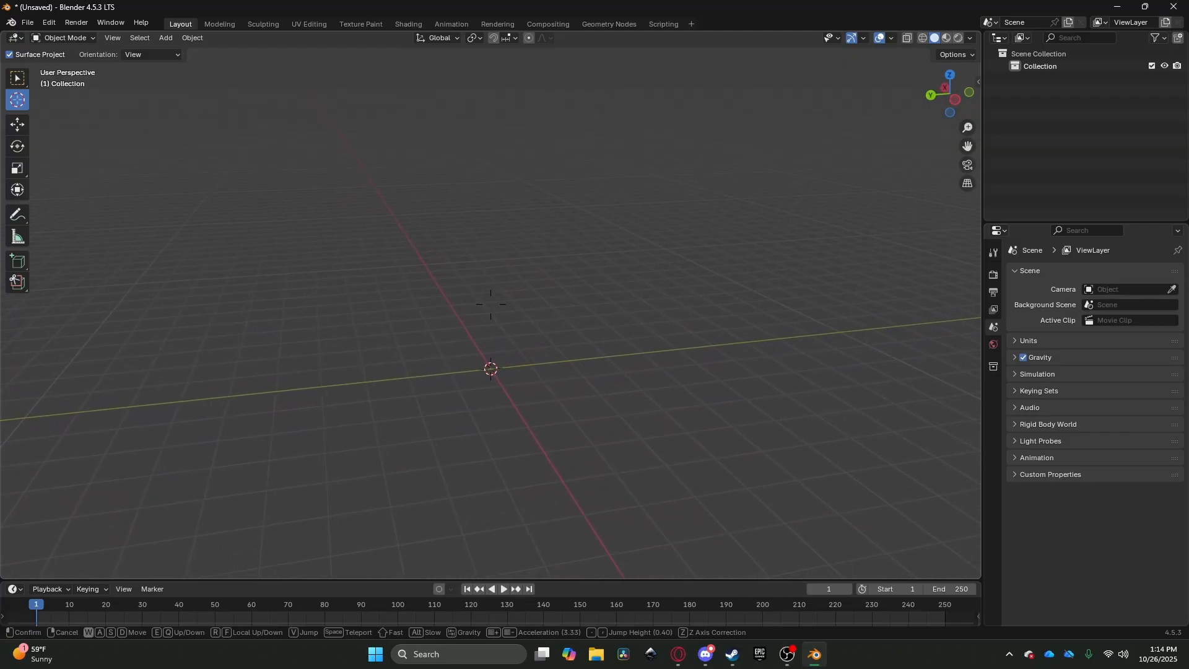
key("w")
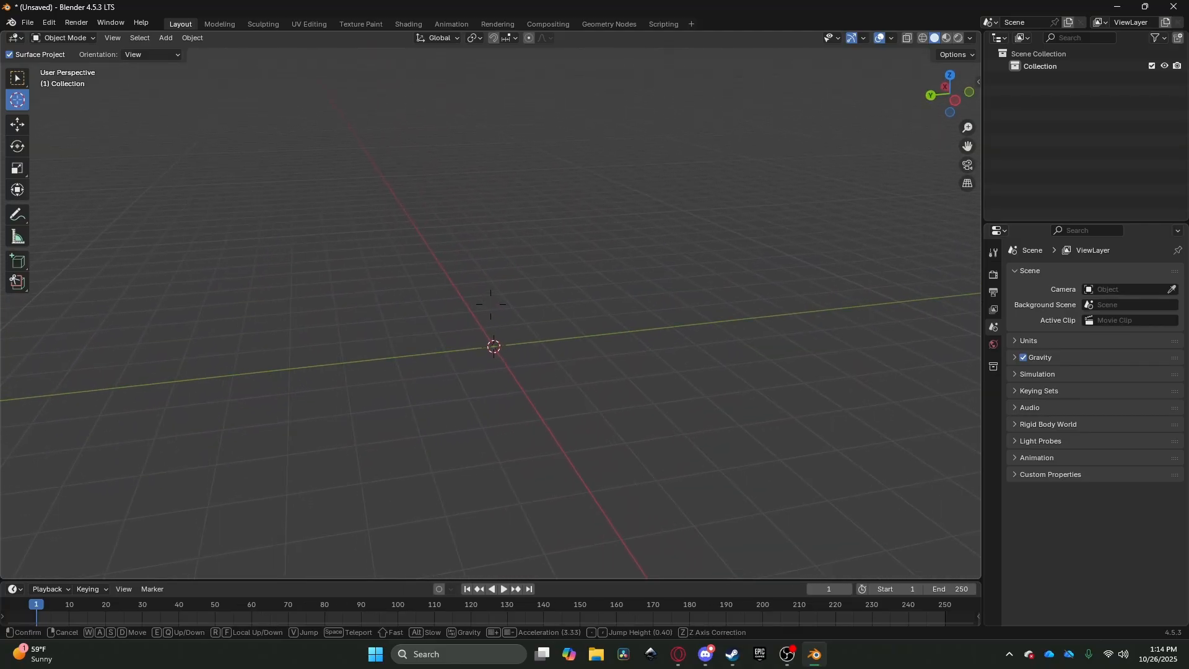
left_click(566, 281)
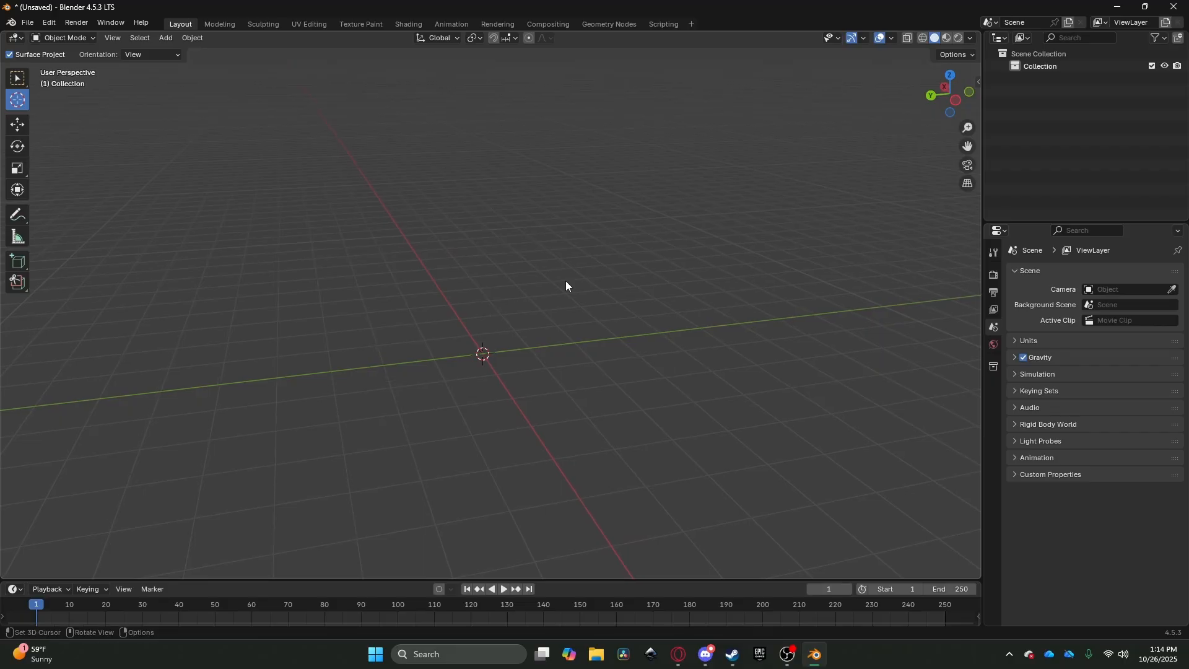
middle_click_drag(545, 273, 563, 184)
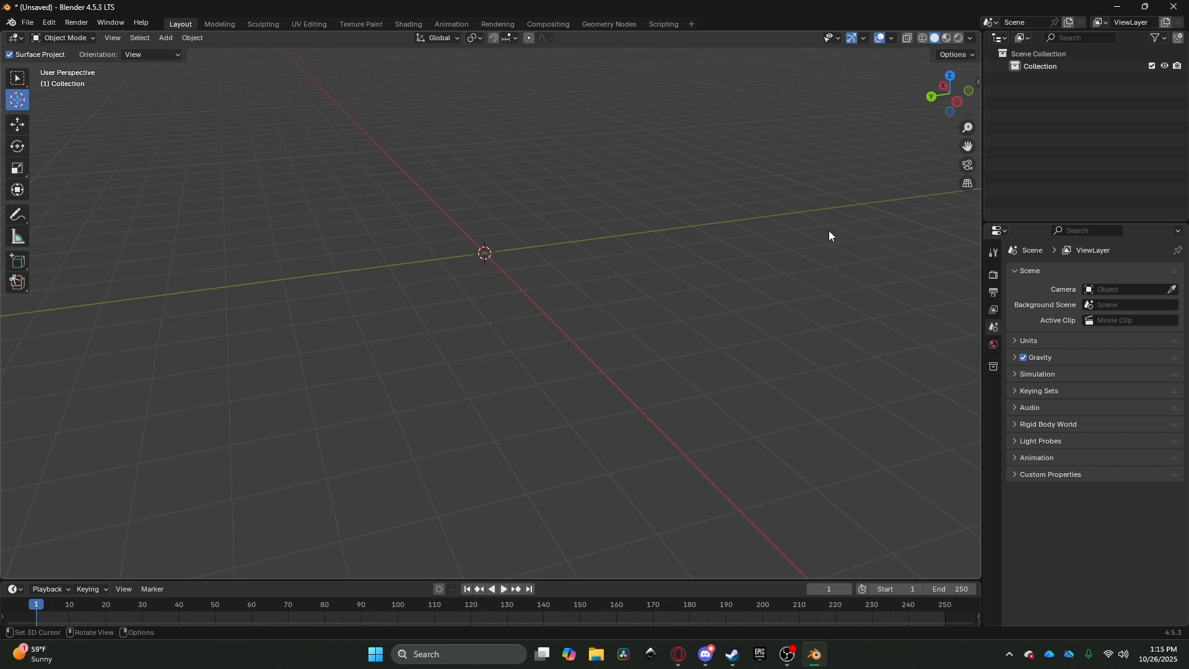
Step: Align the viewport to preset axis views, starting with Top Orthographic and ending in Right Orthographic
left_click_drag(945, 79, 943, 74)
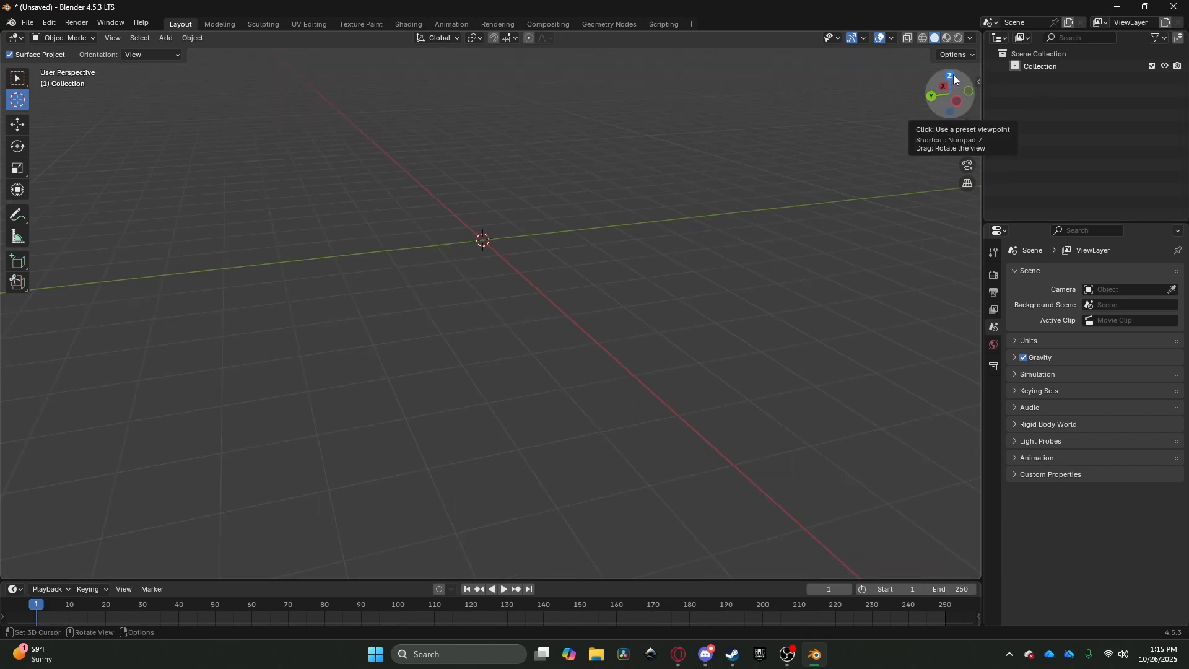
left_click(953, 75)
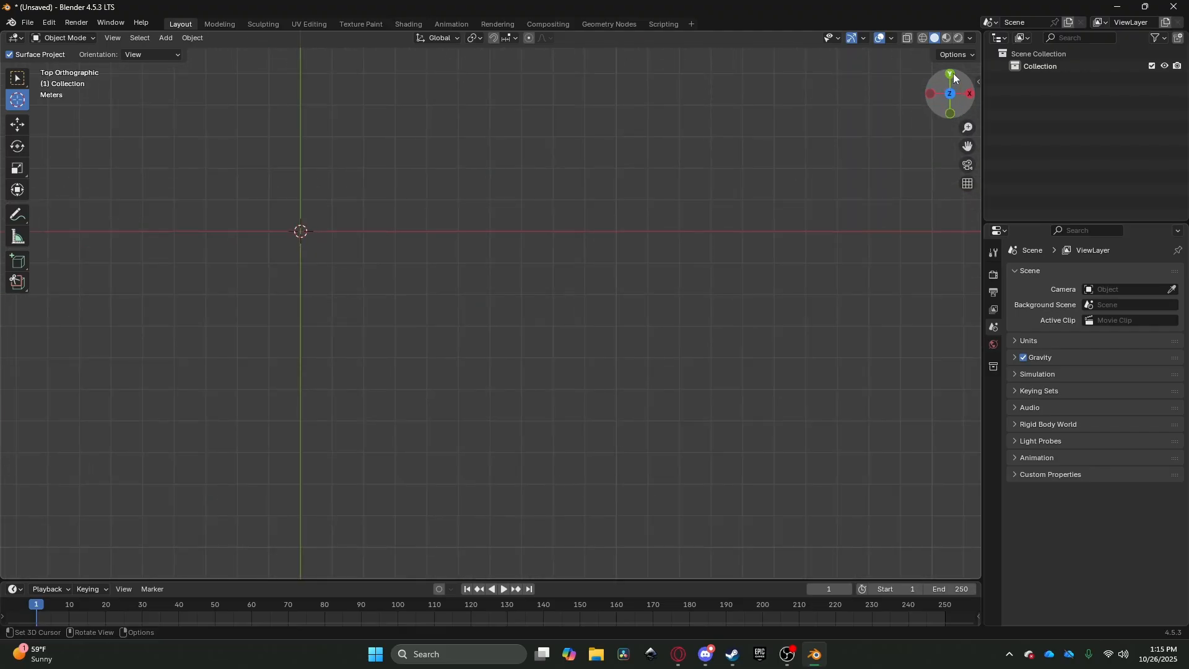
left_click(953, 73)
left_click(930, 96)
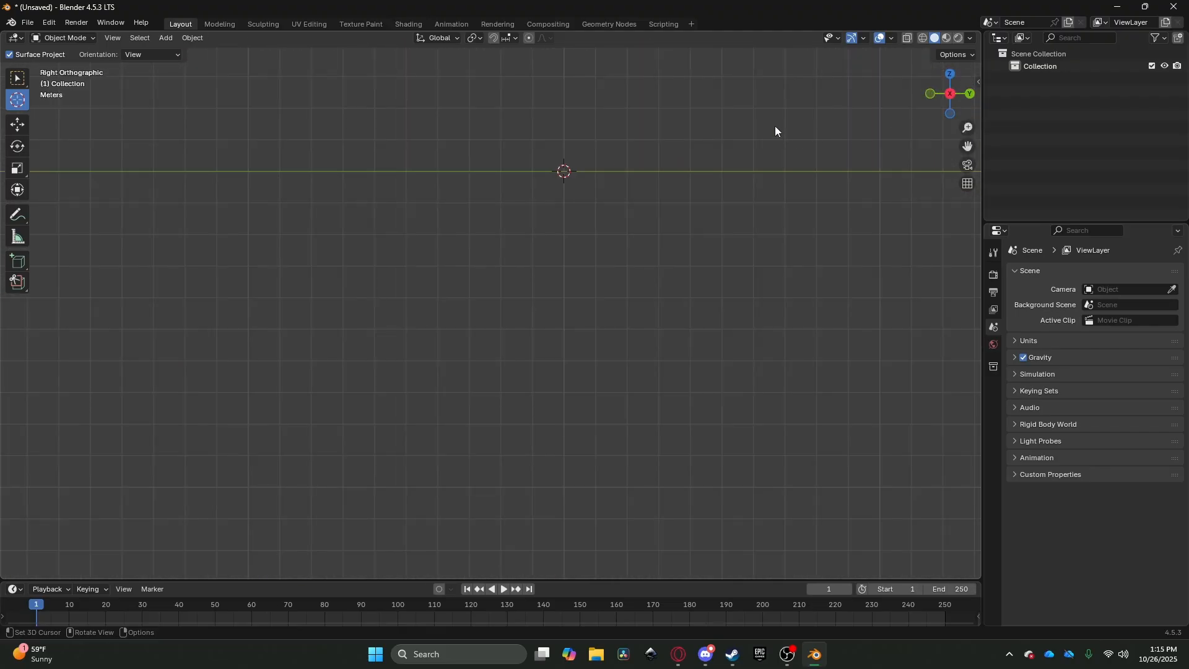
Step: Toggle the viewport between the Right and Left Orthographic preset views several times
middle_click_drag(776, 130, 762, 163)
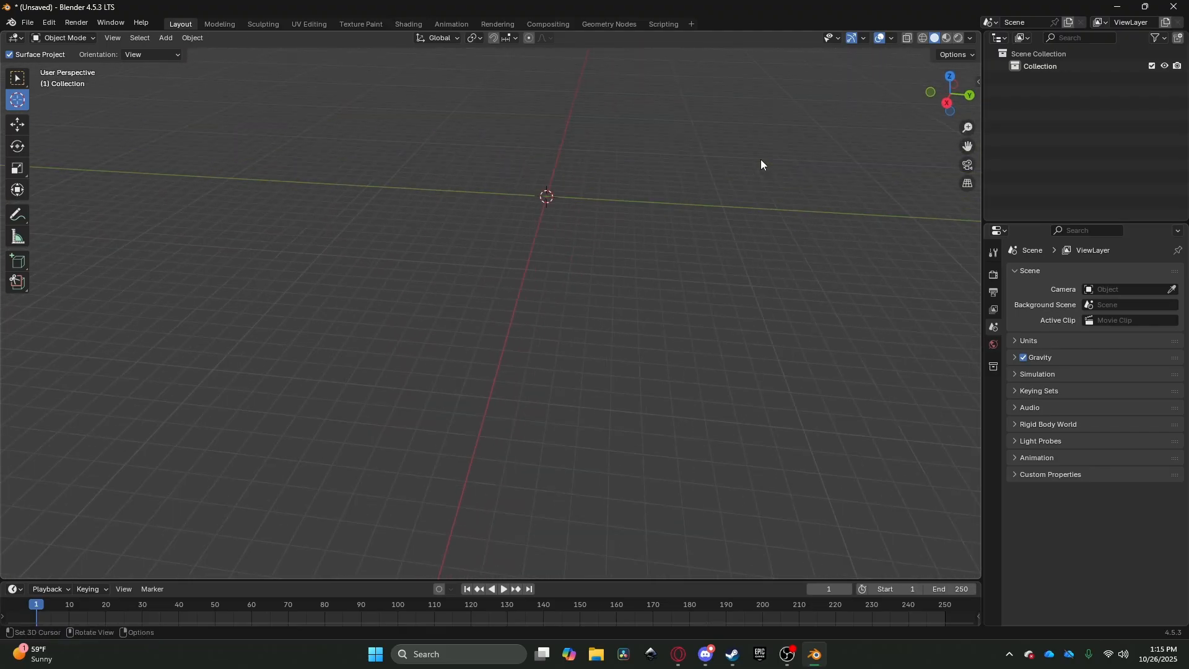
left_click(948, 103)
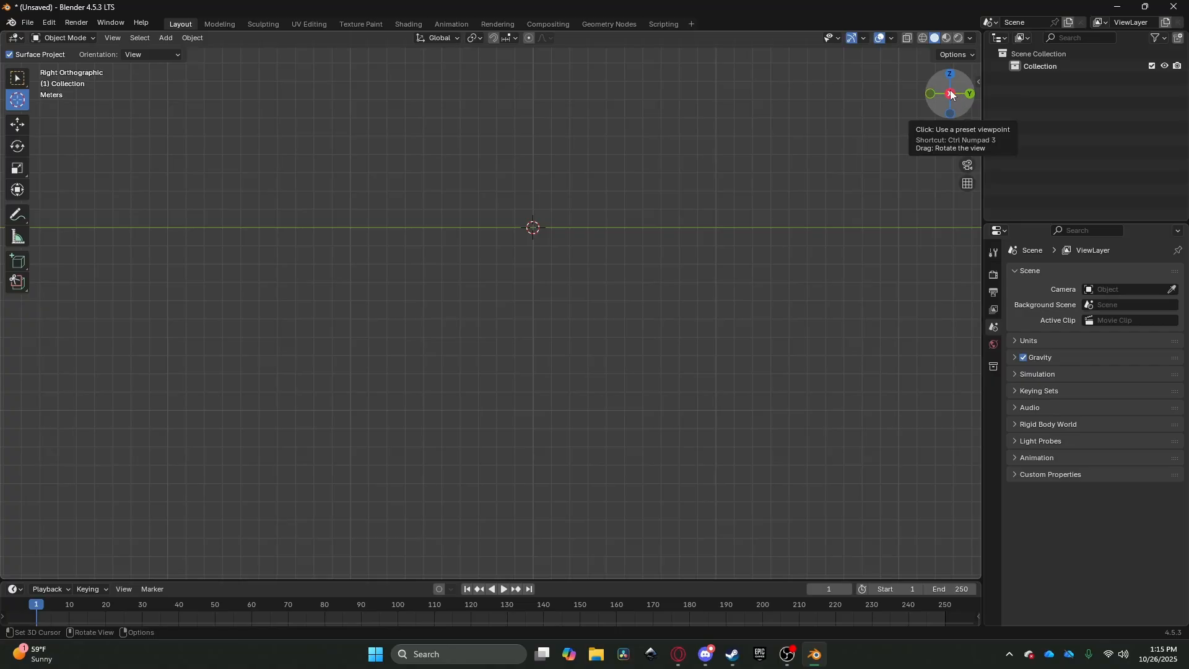
left_click(949, 93)
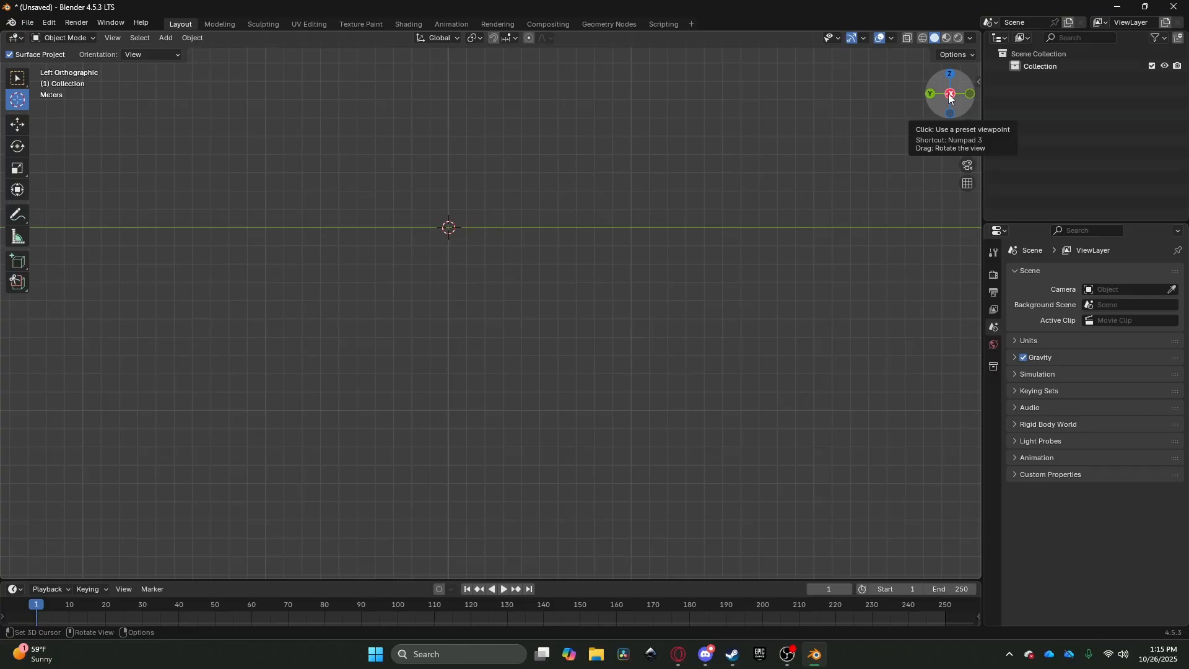
left_click(949, 95)
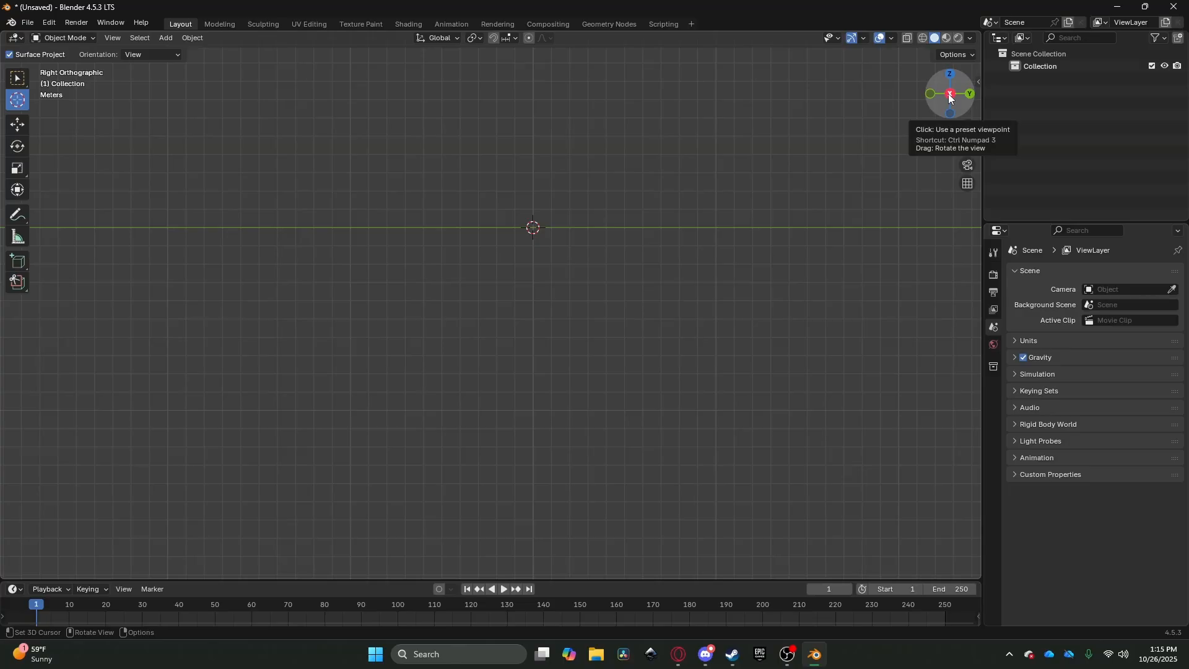
left_click(949, 95)
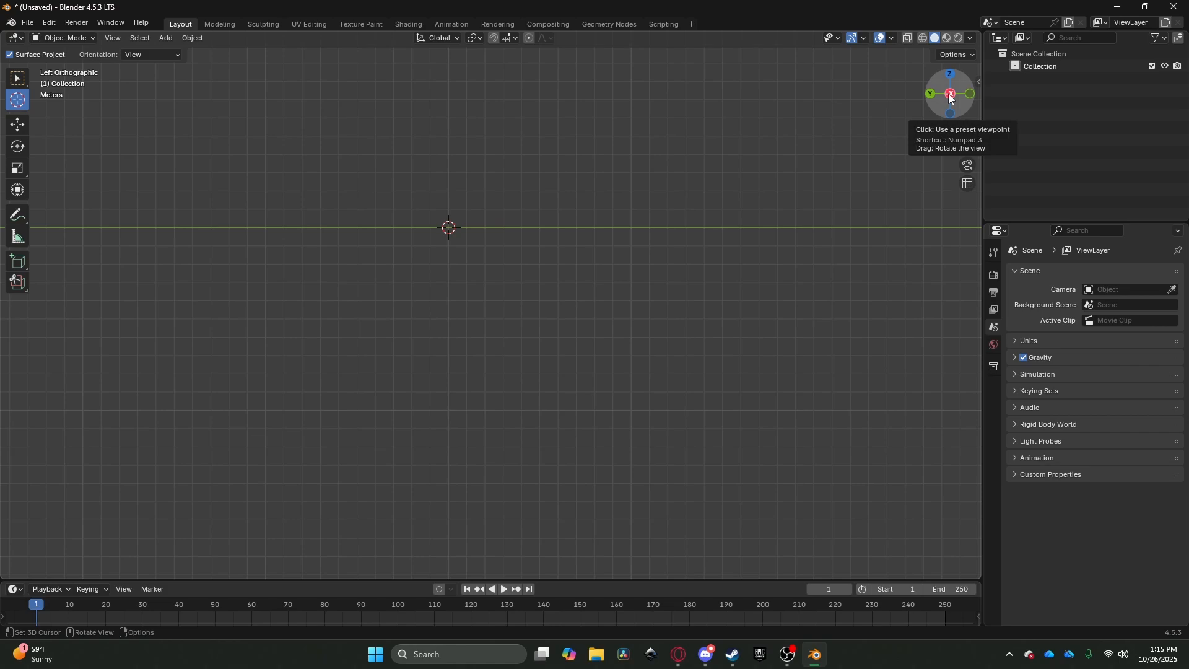
left_click(951, 96)
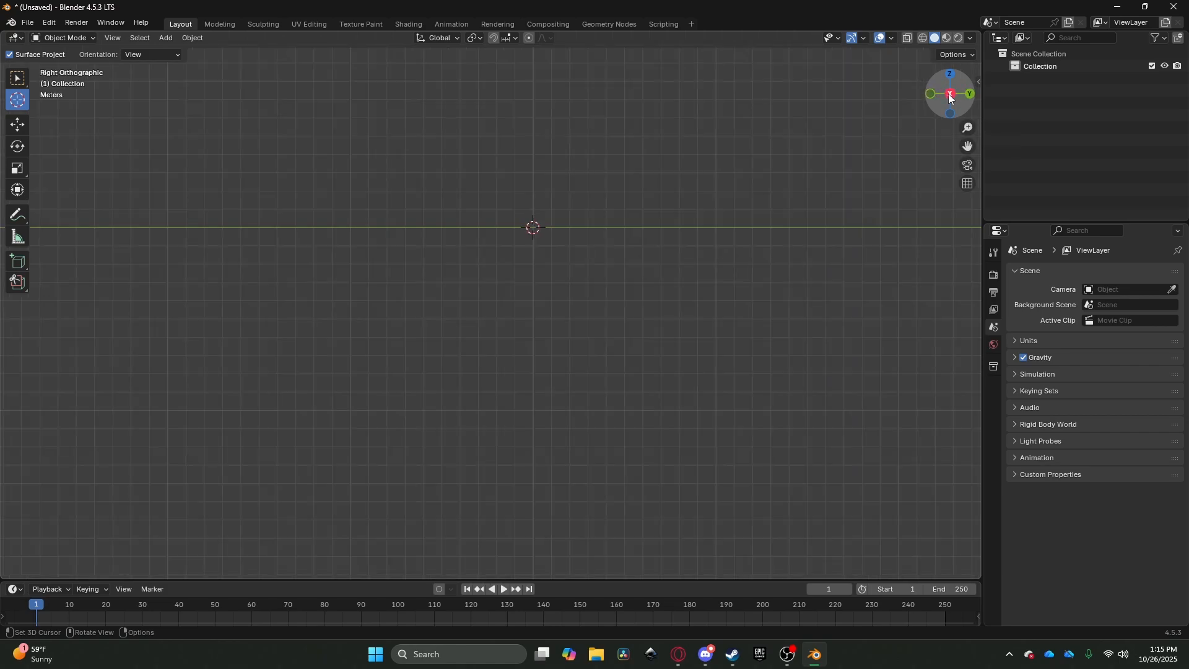
left_click(951, 96)
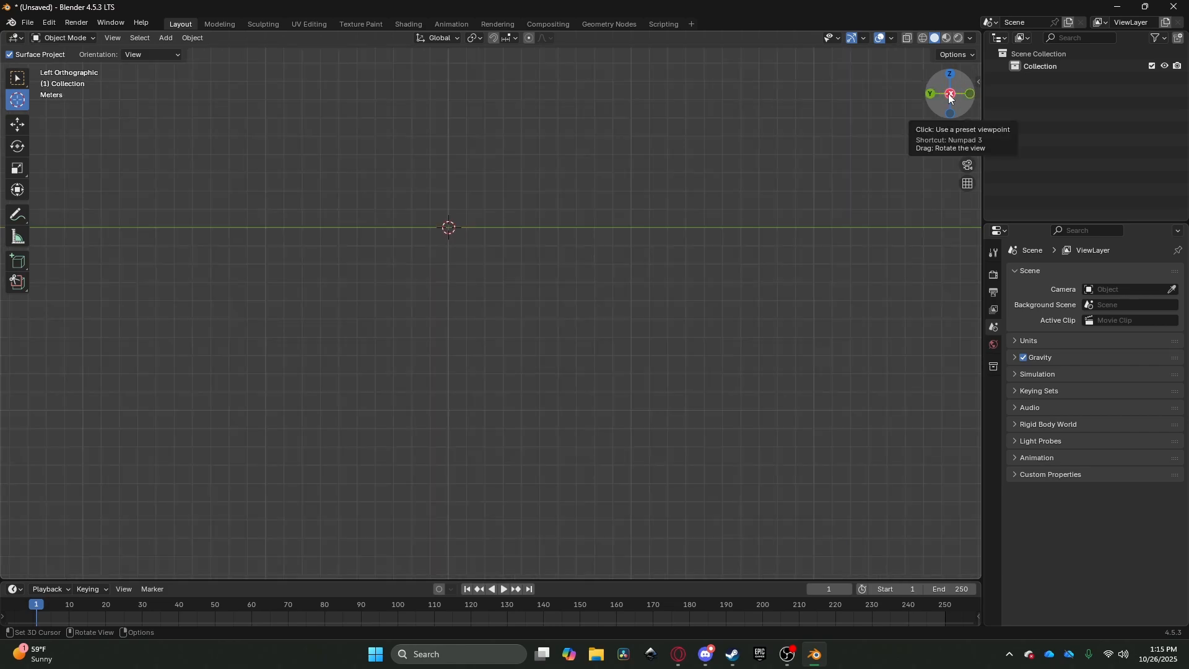
Step: Align the viewport to the Front, Right and Top Orthographic preset views, and rotate it back to a perspective view
key("KP_1")
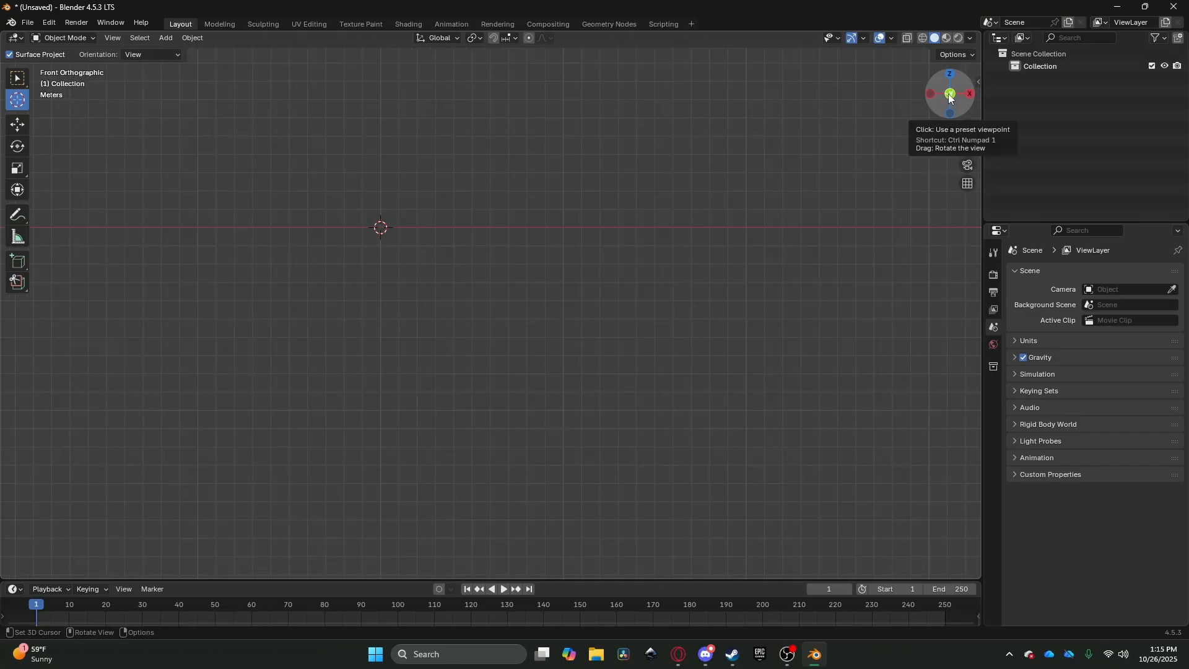
key("KP_3")
key("KP_7")
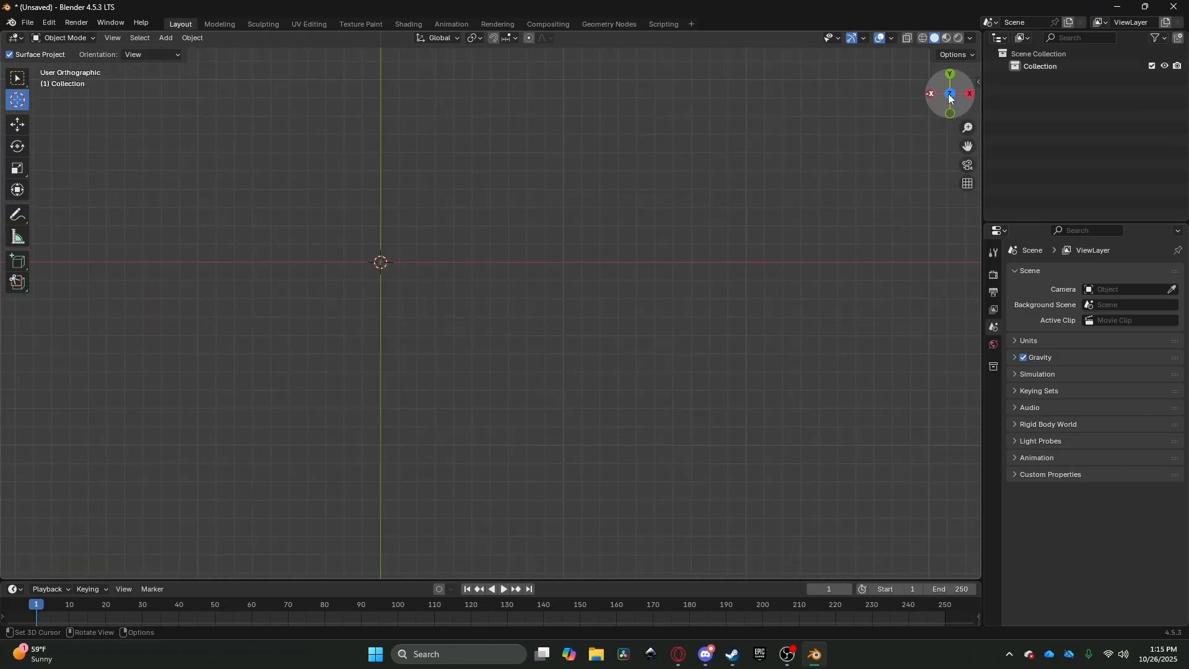
key("KP_1")
left_click_drag(949, 96, 950, 98)
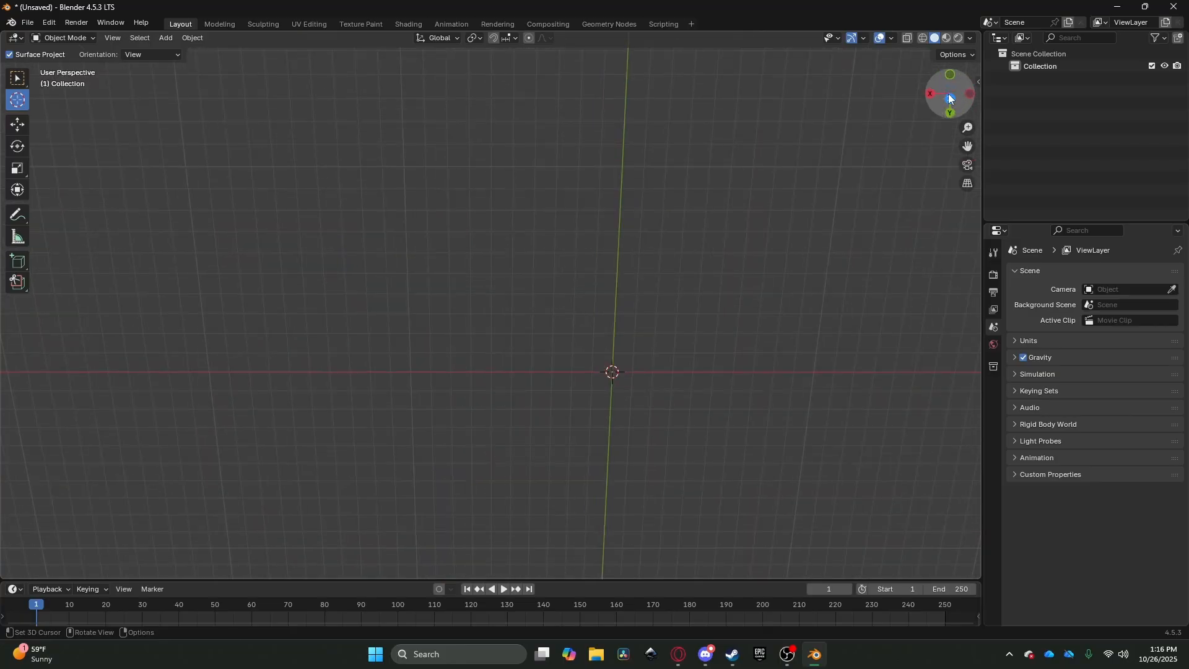
Step: Use Walk Navigation to face the world origin from an angled perspective and confirm the viewpoint
key("shift+grave")
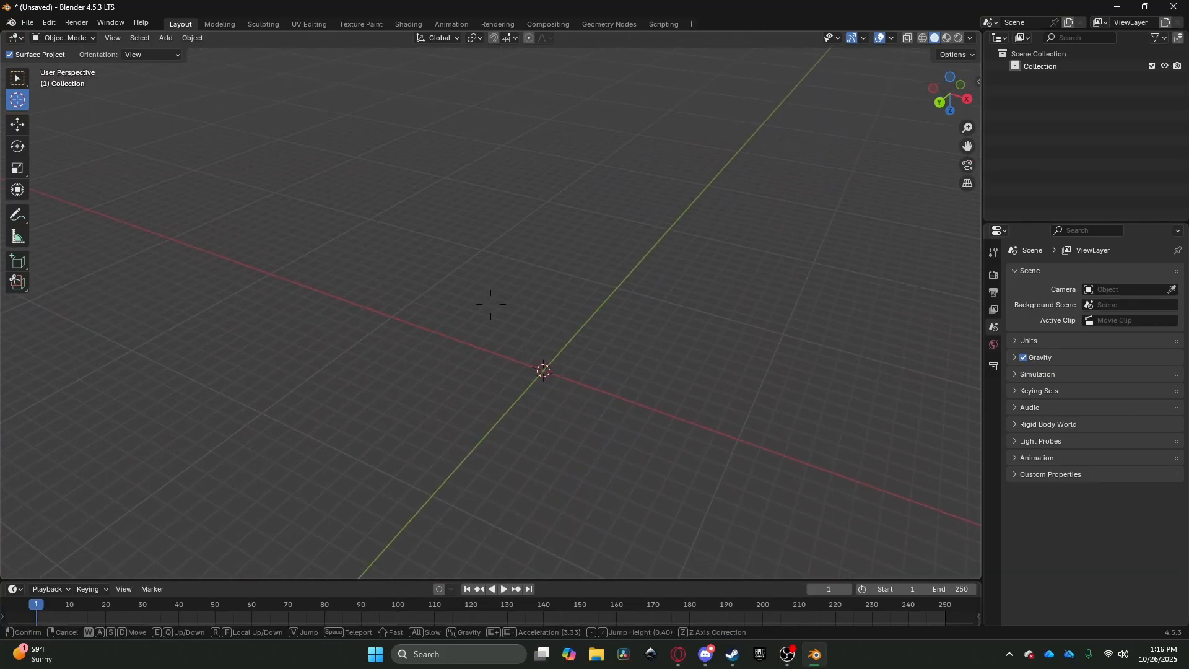
key("w")
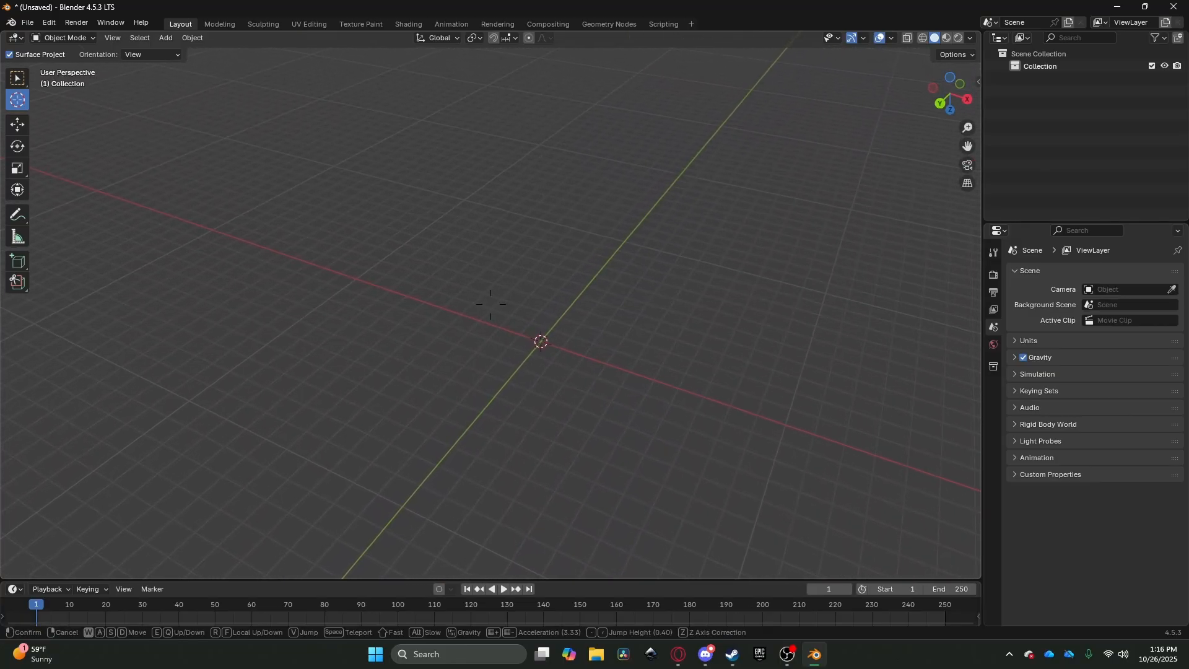
left_click(841, 328)
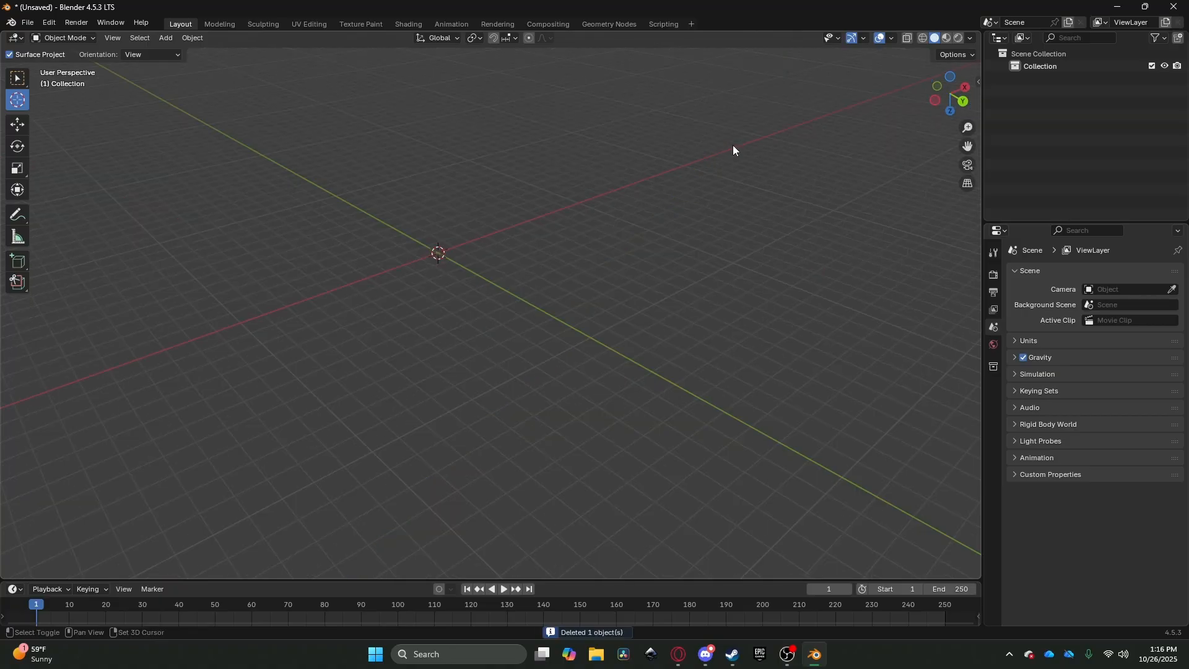
key("shift+grave")
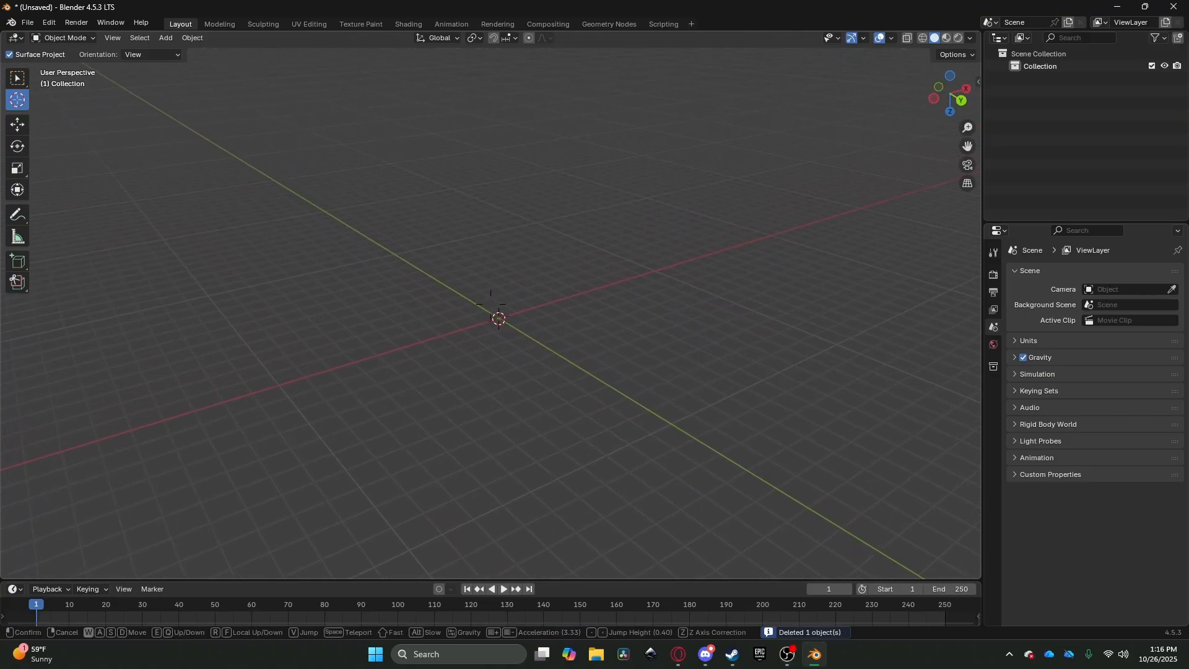
key("w")
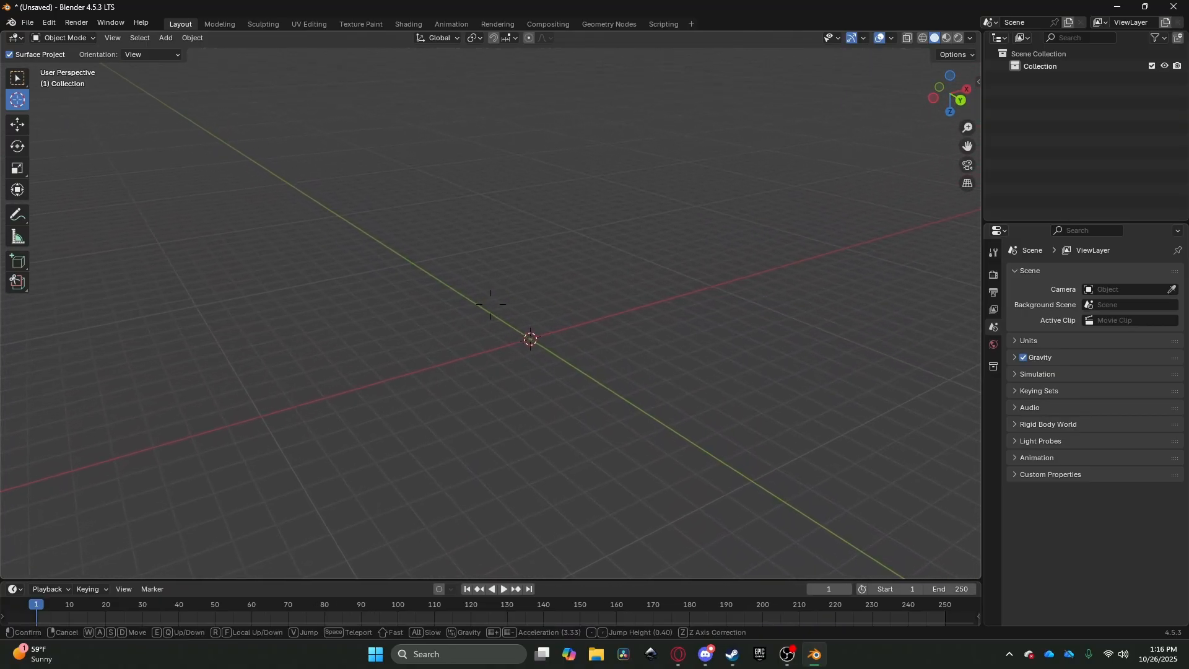
left_click(731, 150)
Step: Save the scene in the Documents folder as turtoial.blend
key("ctrl+s")
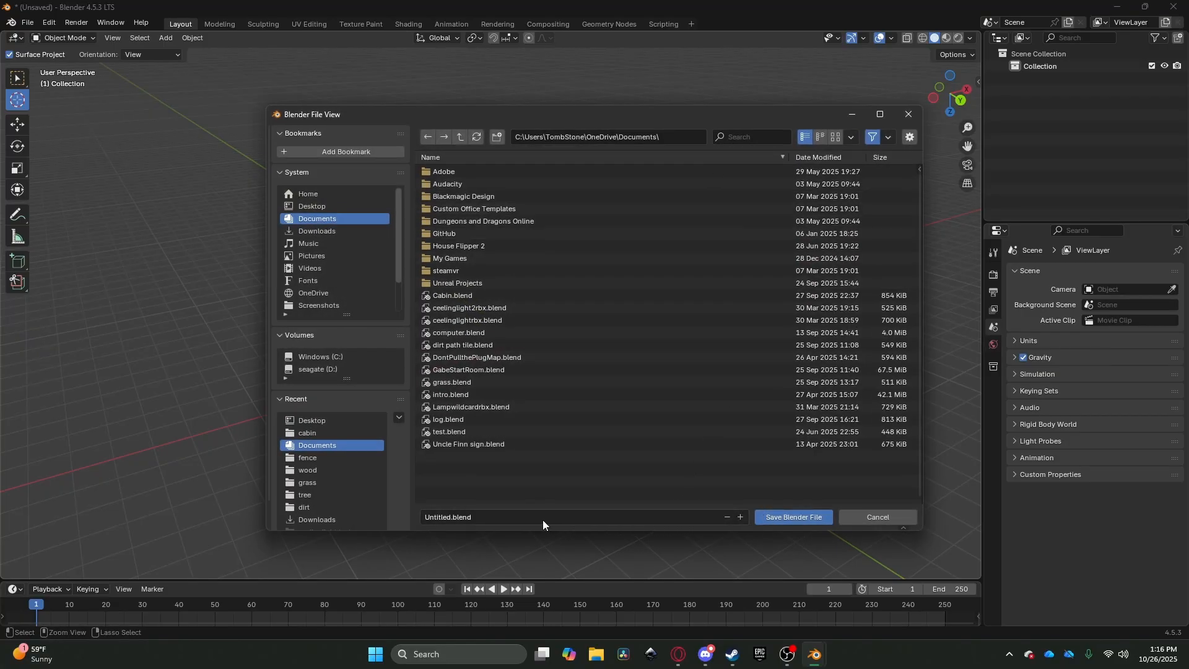
left_click(483, 517)
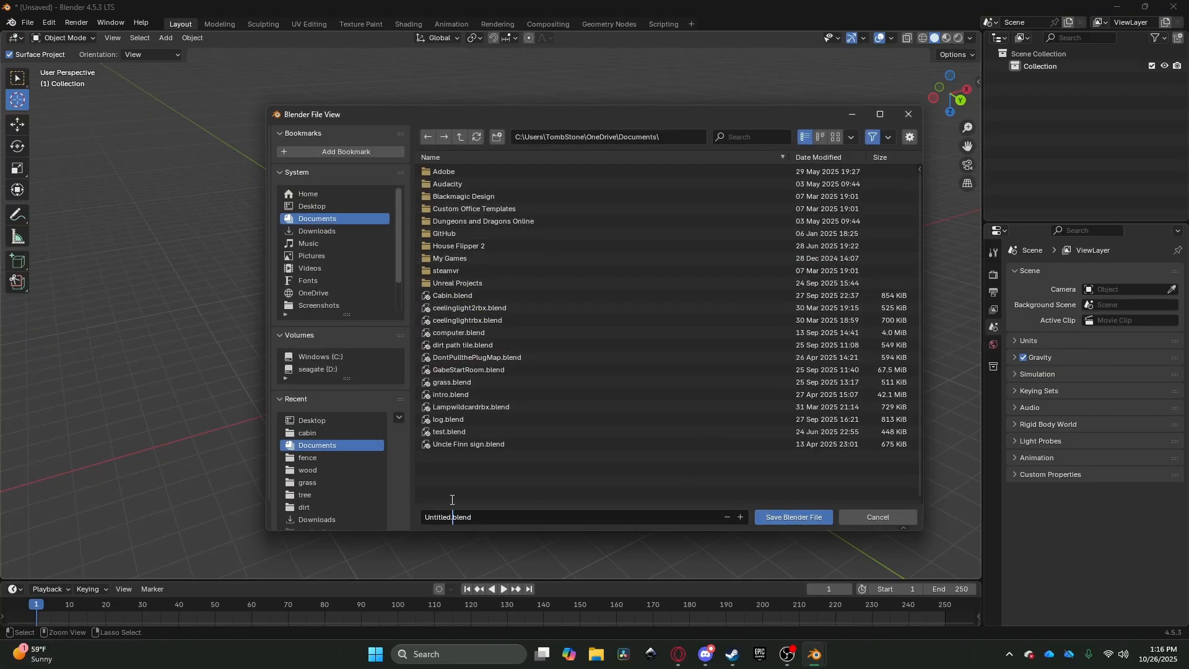
key("BackSpace")
key("BackSpace")
key("BackSpace")
key("BackSpace")
key("BackSpace")
key("BackSpace")
key("BackSpace")
key("BackSpace")
type("turtoial")
key("Return")
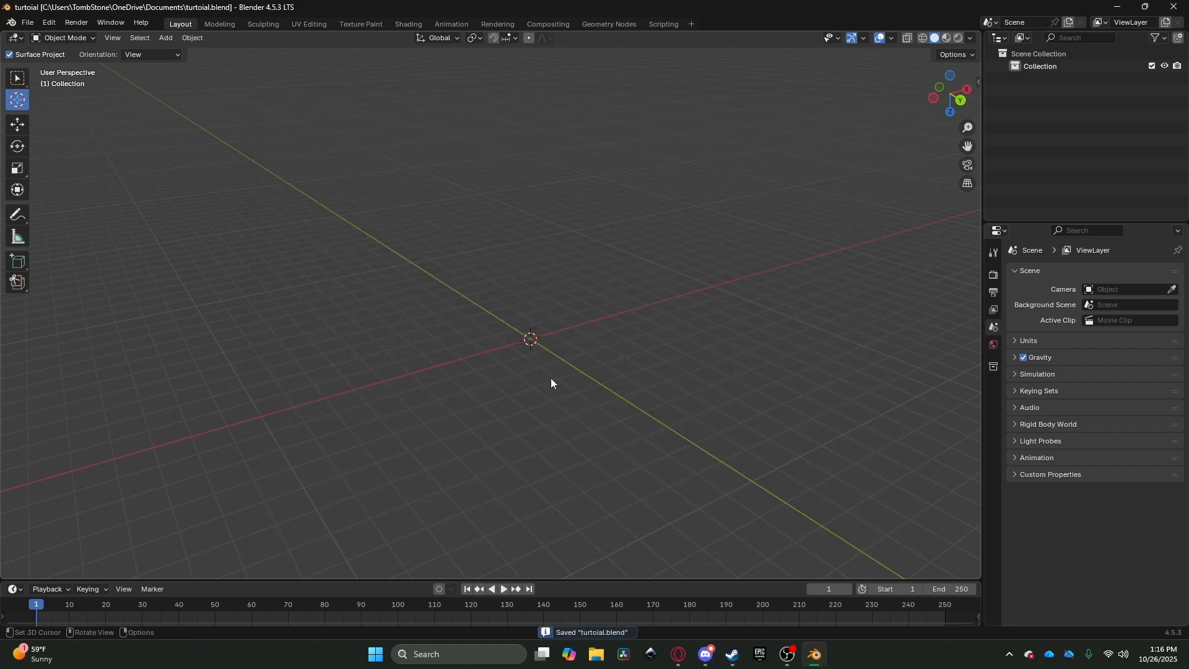
Step: Add a Cube mesh at the 3D cursor on the world origin
middle_click_drag(552, 382, 580, 348)
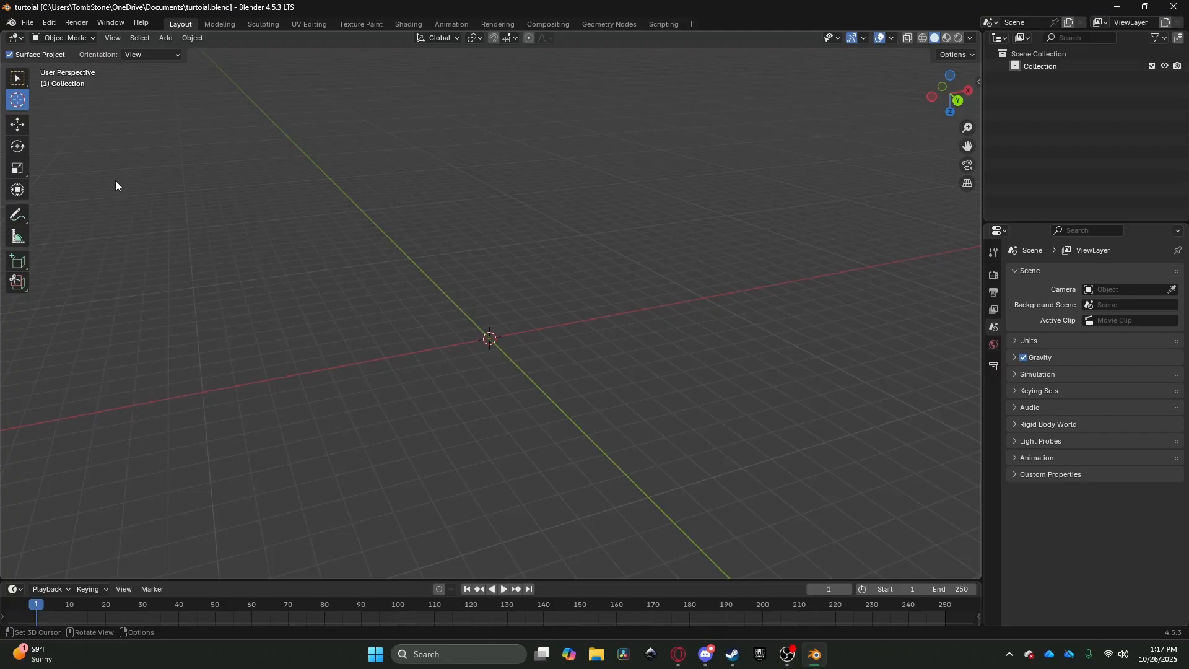
key("shift")
key("shift+a")
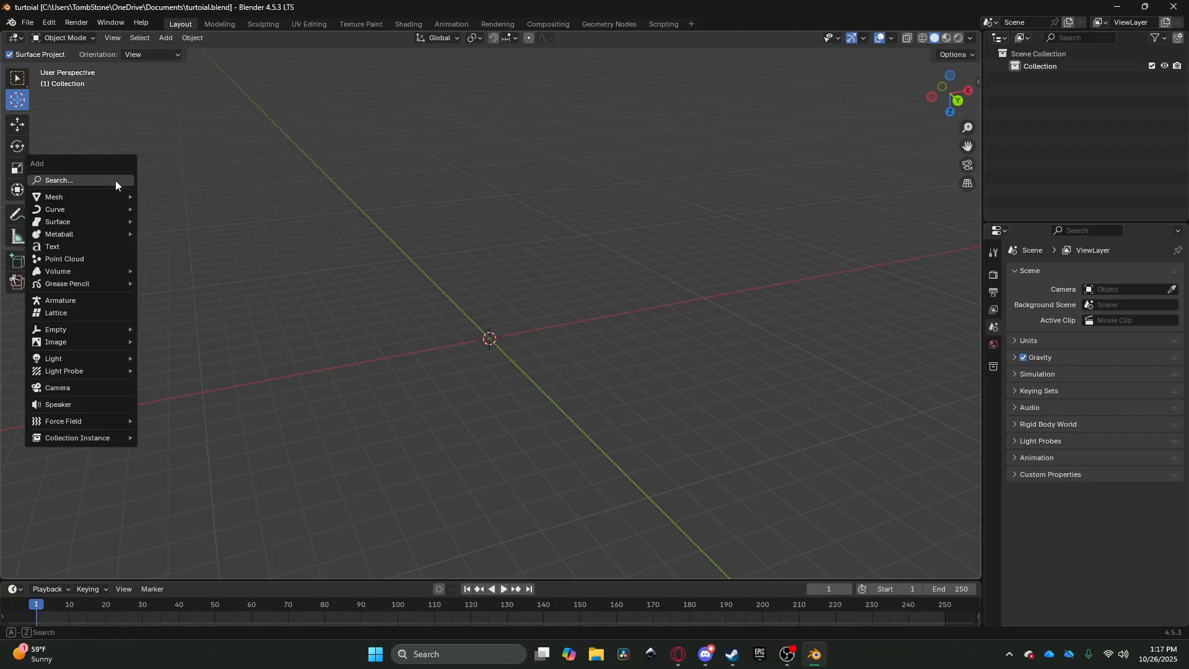
key("shift+a")
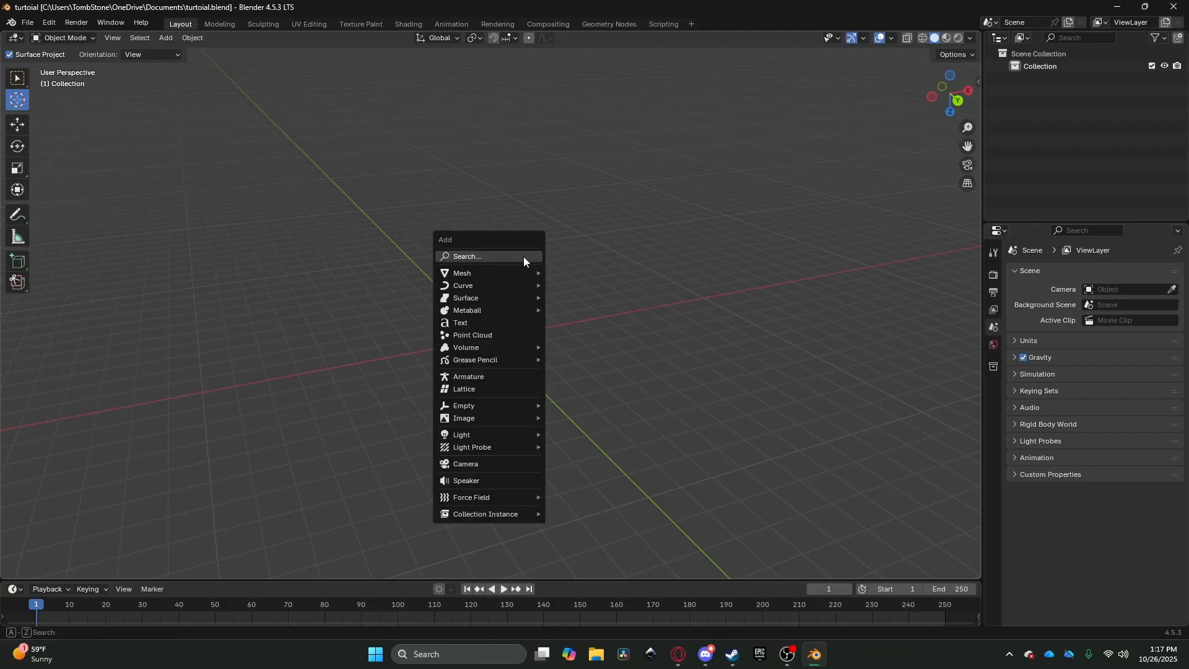
key("shift+a")
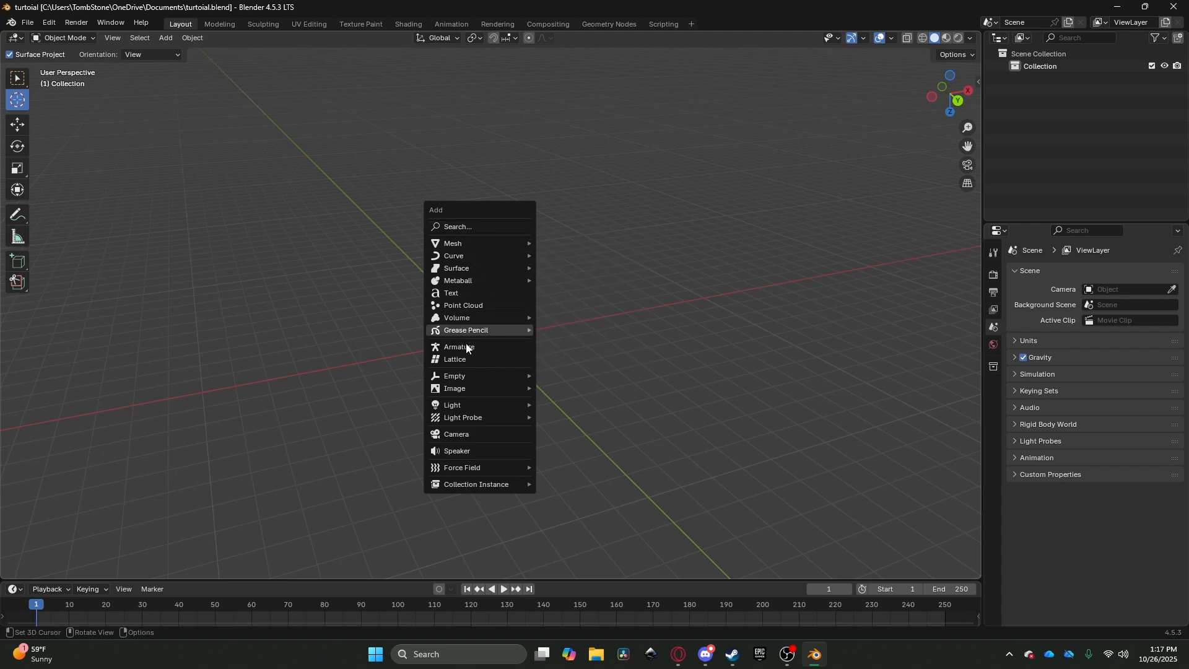
mouse_move(473, 243)
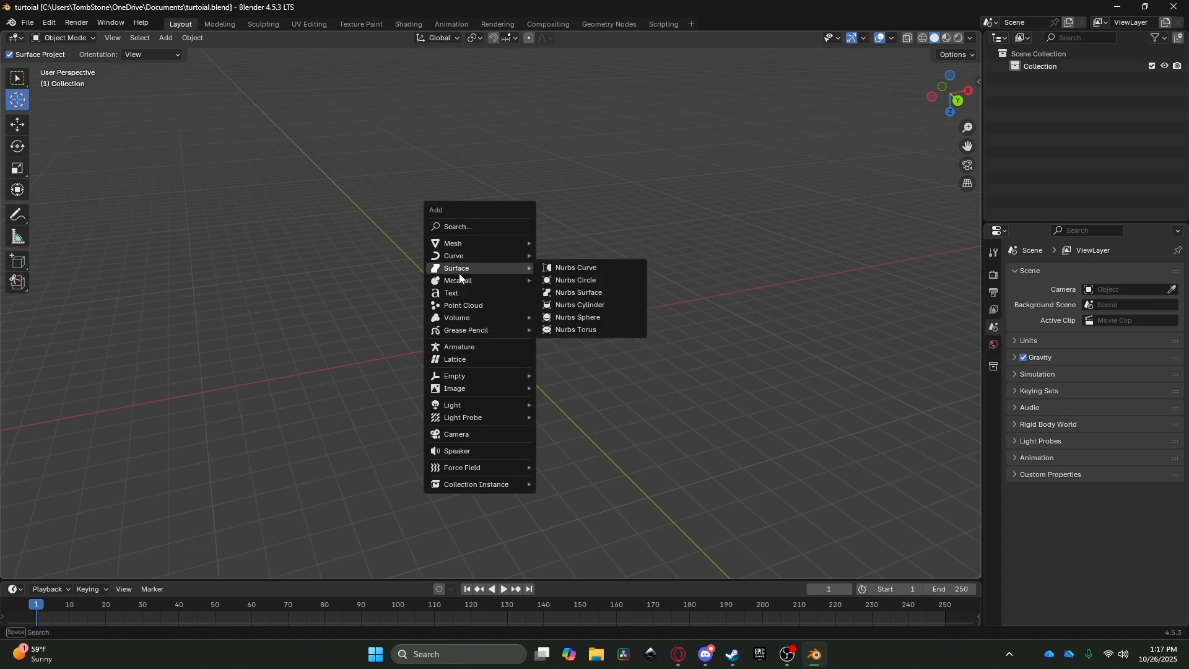
mouse_move(455, 281)
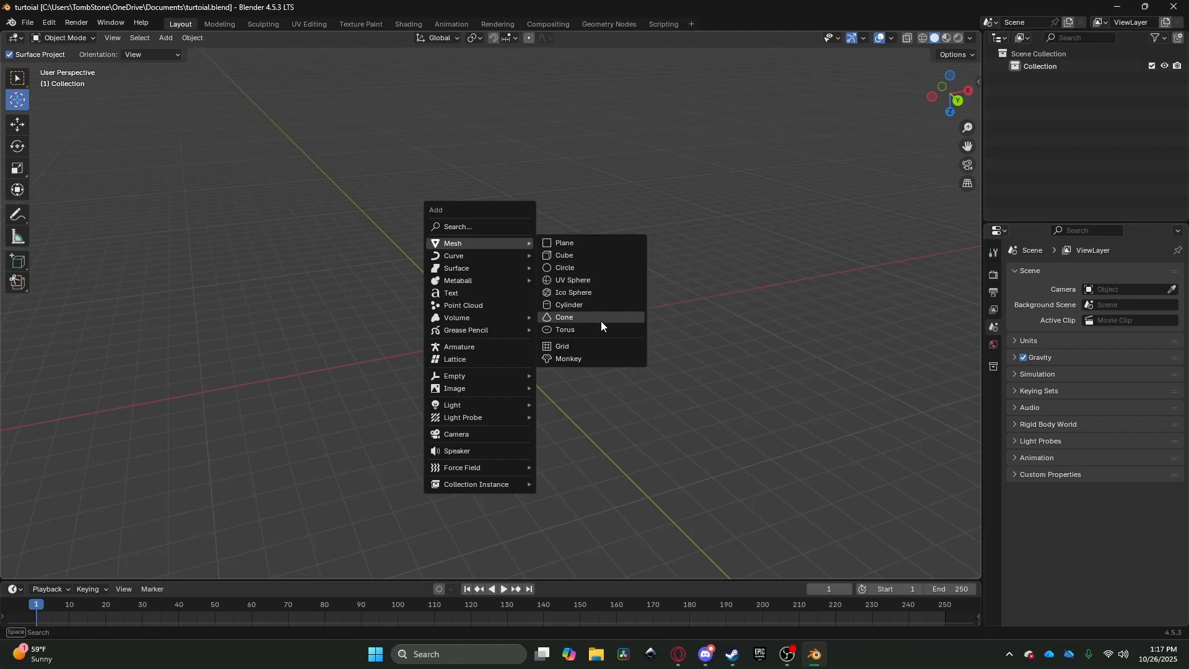
left_click(597, 252)
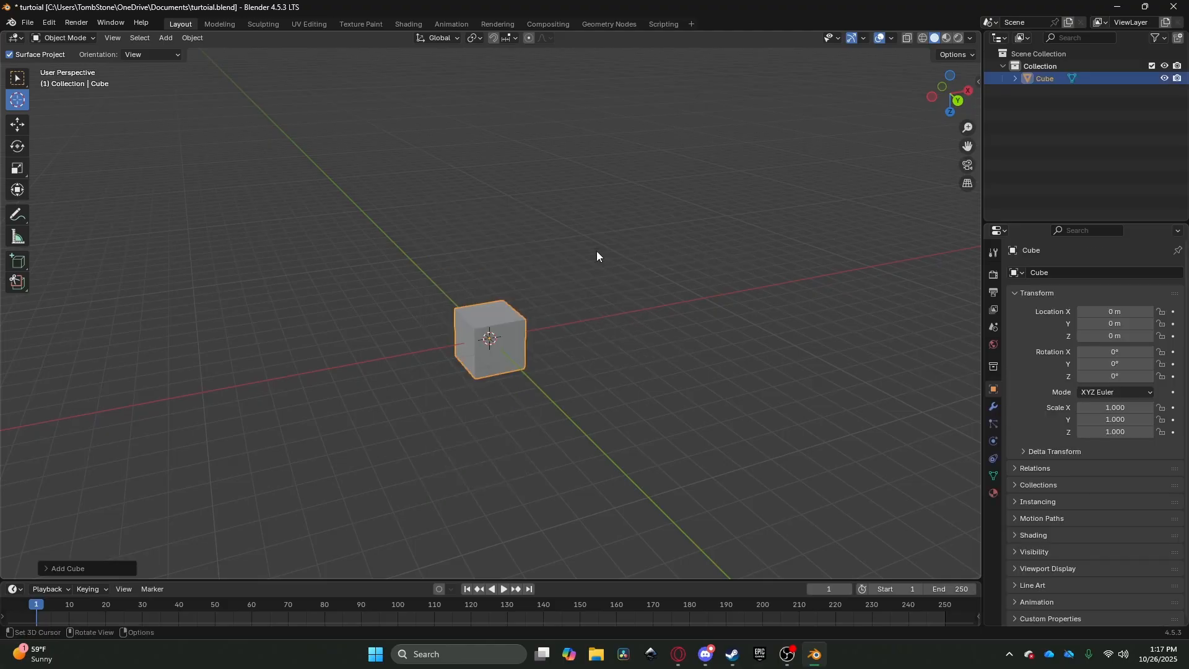
Step: Place the 3D cursor at several points around the cube, and reset it to the world origin
scroll(599, 251, "up", 3)
mouse_move(634, 247)
middle_mouse_down()
mouse_move(655, 245)
mouse_move(638, 254)
middle_mouse_up()
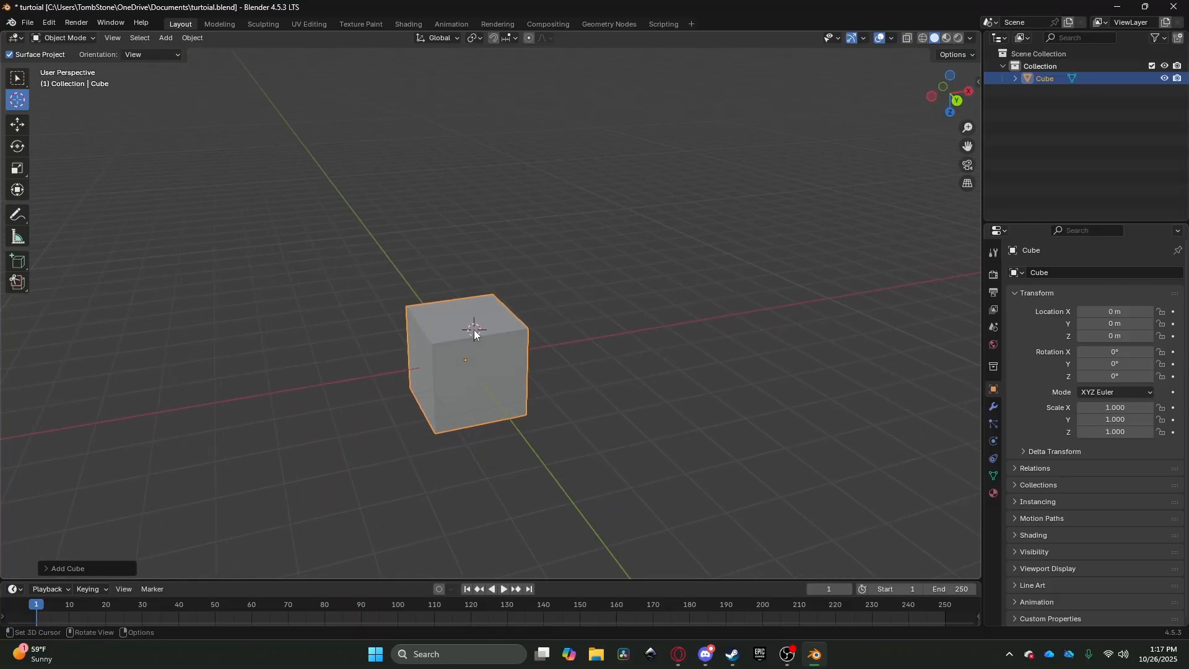
key("shift+c")
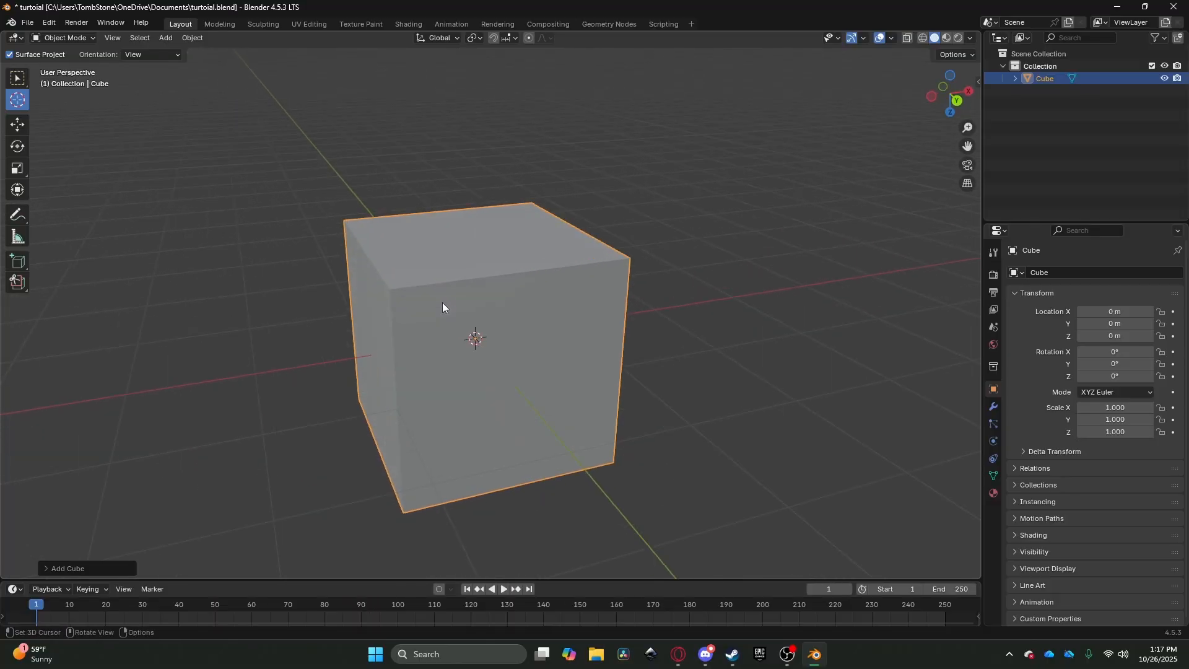
scroll(582, 273, "down", 4)
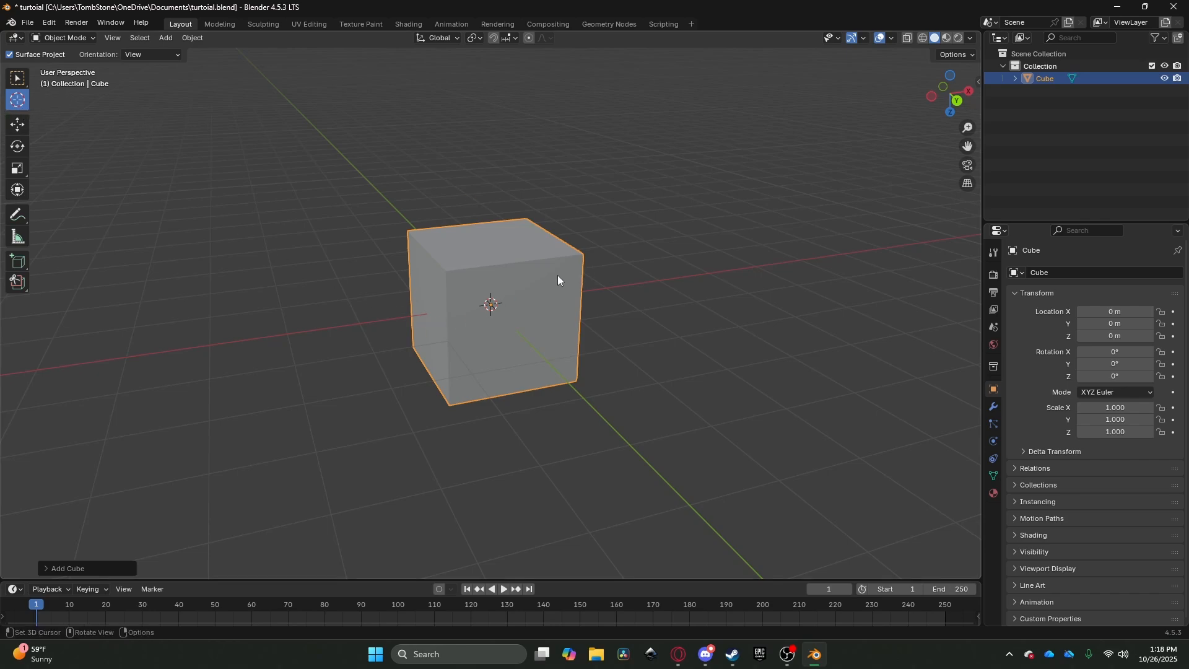
left_click(660, 266)
left_click(684, 180)
left_click(552, 180)
key("shift+c")
scroll(217, 163, "down", 2)
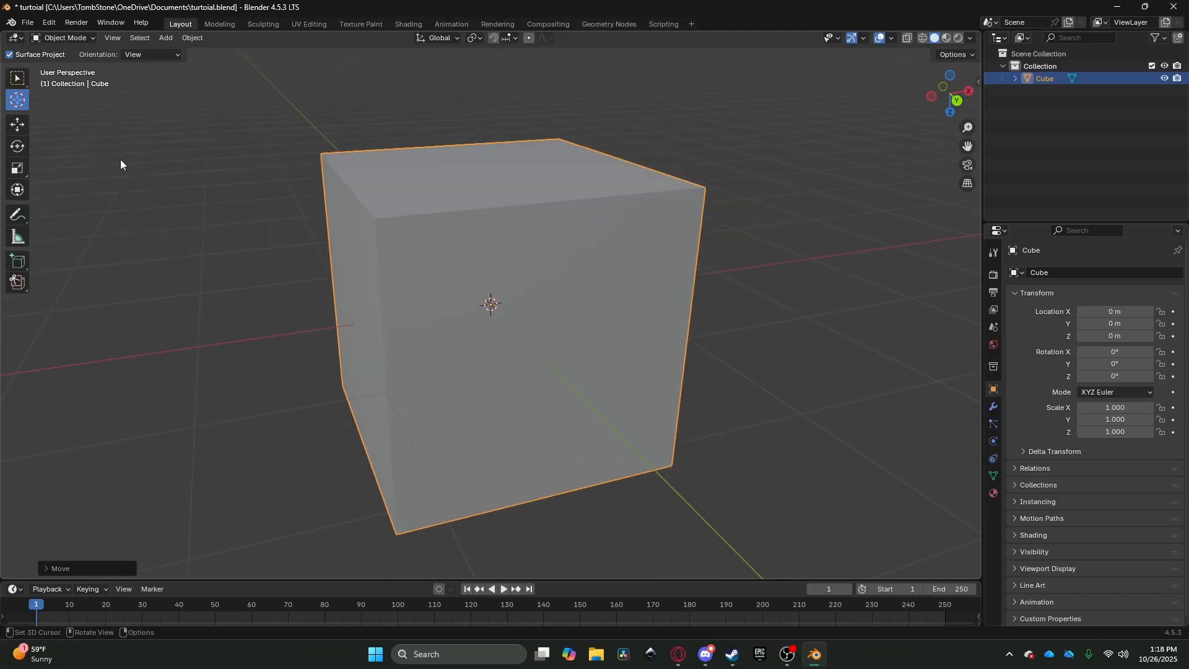
Step: Move the cube about 0.008 m along the X axis with the Move tool
left_click(27, 132)
scroll(480, 225, "down", 4)
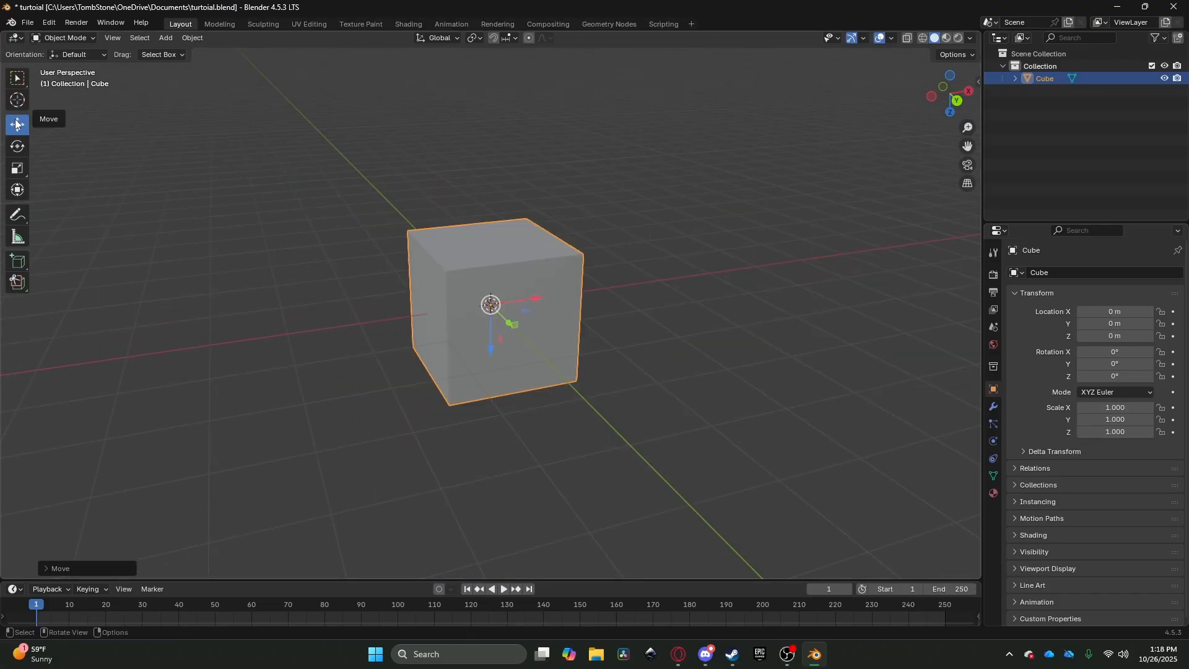
mouse_move(532, 306)
left_mouse_down()
mouse_move(614, 316)
mouse_move(511, 319)
mouse_move(635, 323)
mouse_move(526, 328)
left_mouse_up()
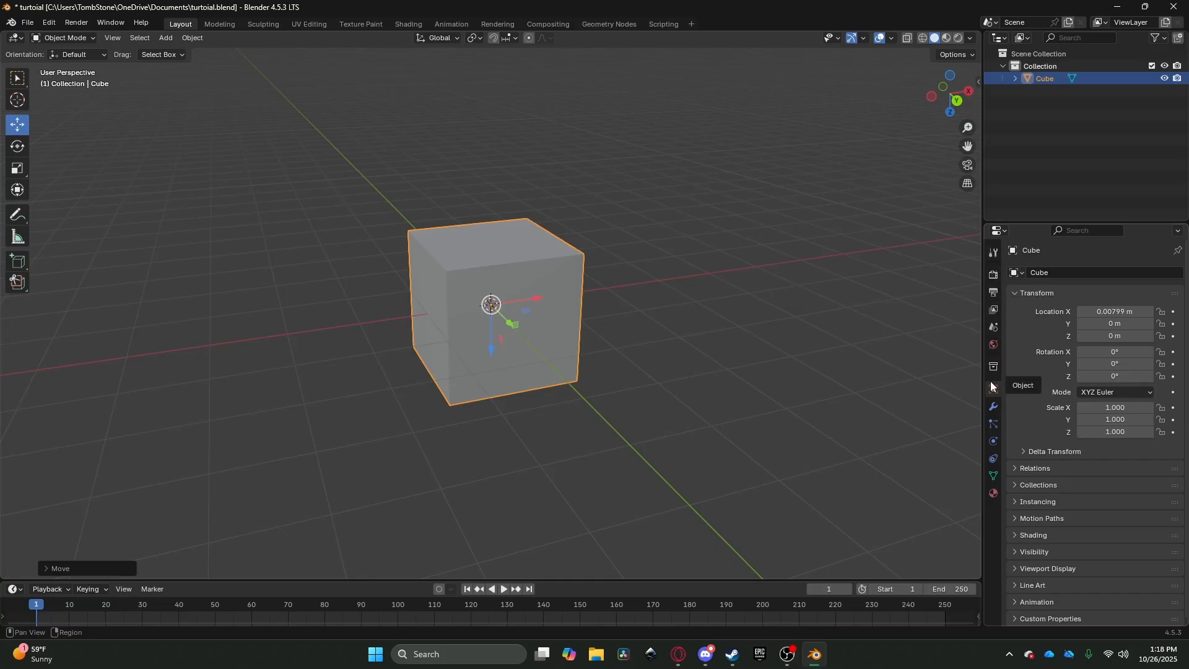
Step: Reselect the cube and set its location to about 0.488, 0.49 and -0.14 m and its rotation to X 55° and Y 97°
left_click(904, 391)
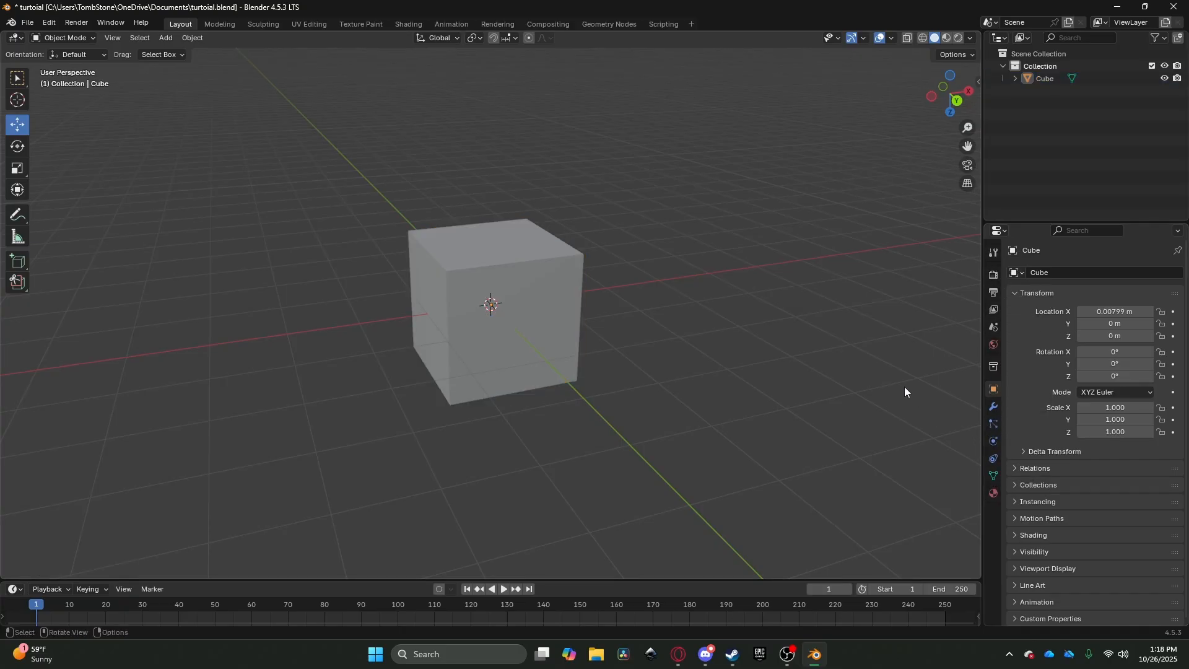
left_click(549, 334)
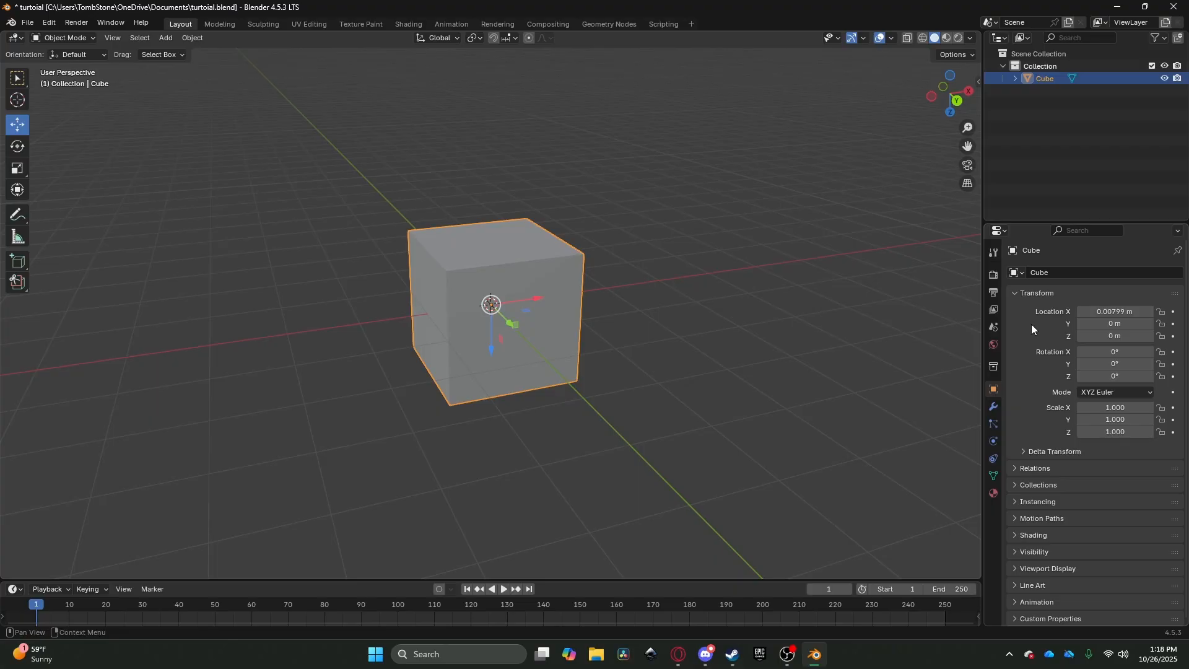
left_click_drag(1111, 307, 1126, 364)
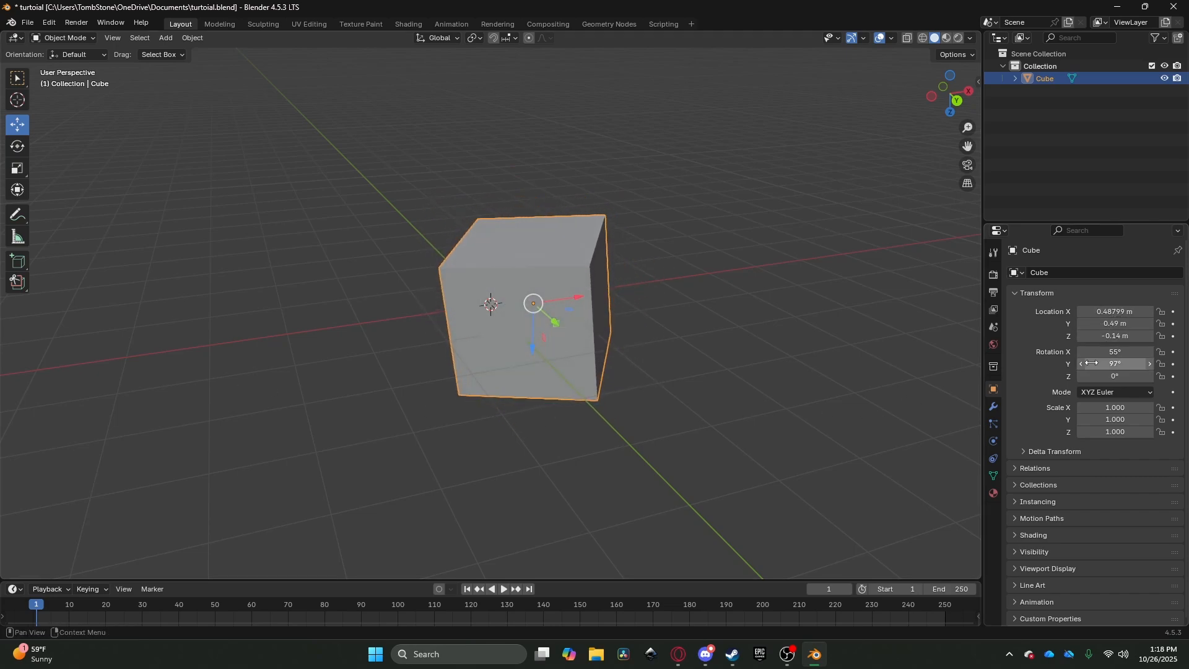
Step: Rotate the cube freehand with the Rotate tool to about -93°, 187° and -86° in X, Y and Z, and deselect it
left_click(16, 144)
left_click_drag(547, 325, 560, 319)
left_click_drag(531, 276, 559, 310)
left_click(743, 297)
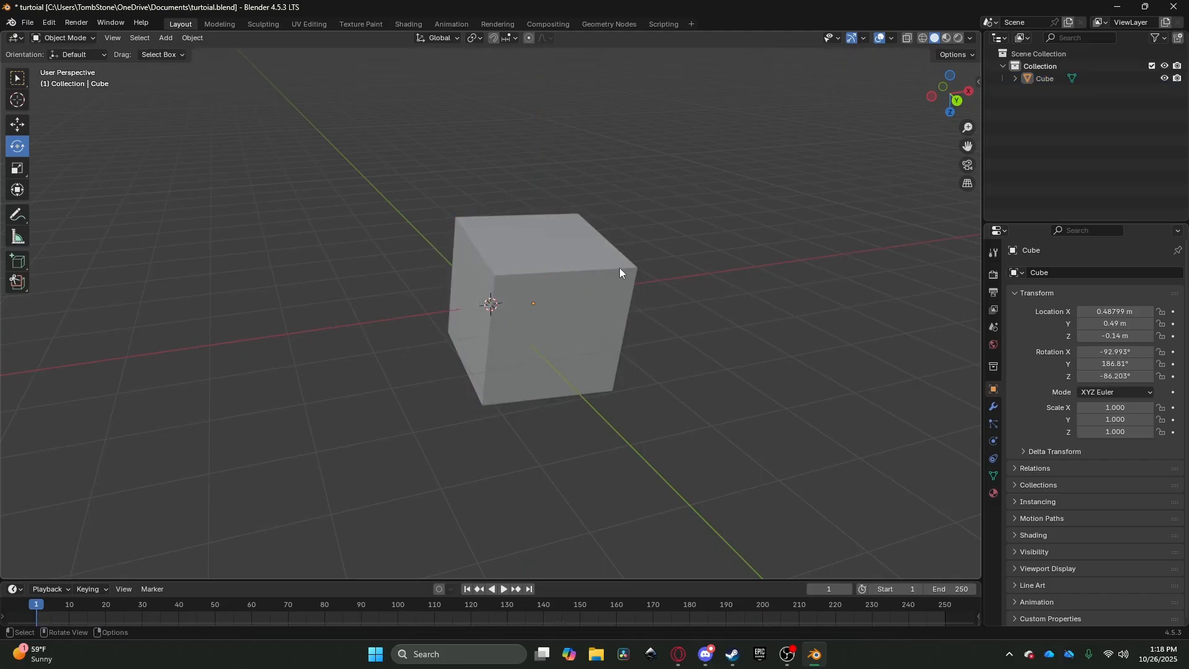
Step: Undo the cube's rotations and moves until all location and rotation values are back at 0
key("shift+grave")
key("a")
scroll(490, 304, "up", 8)
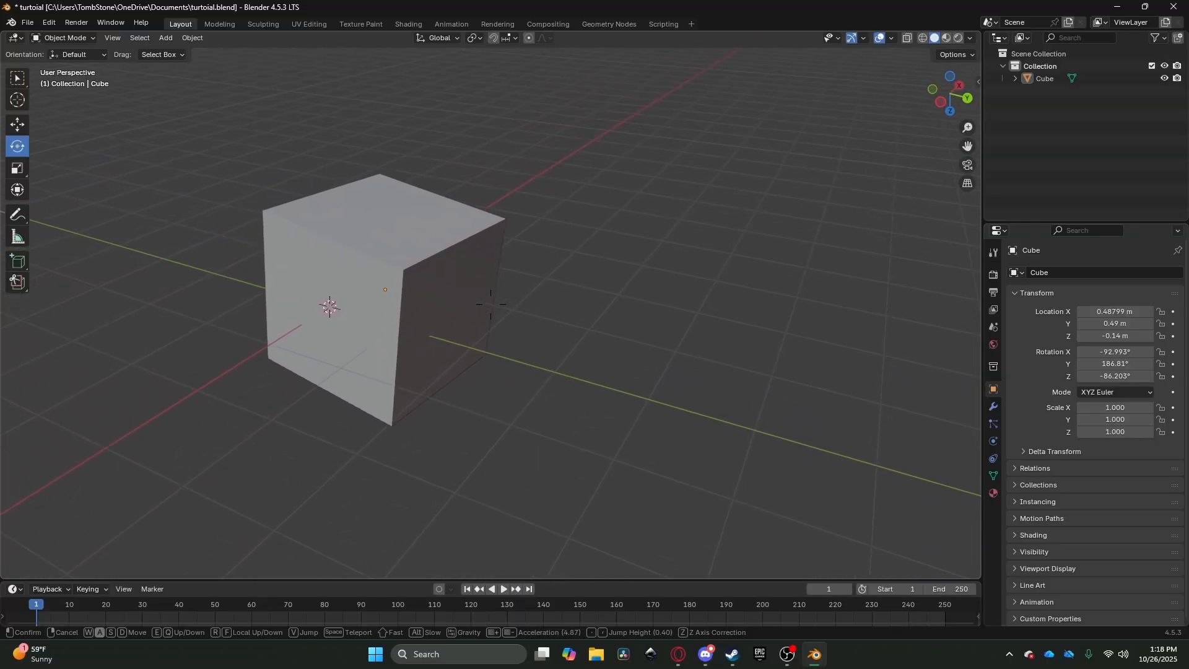
key("d")
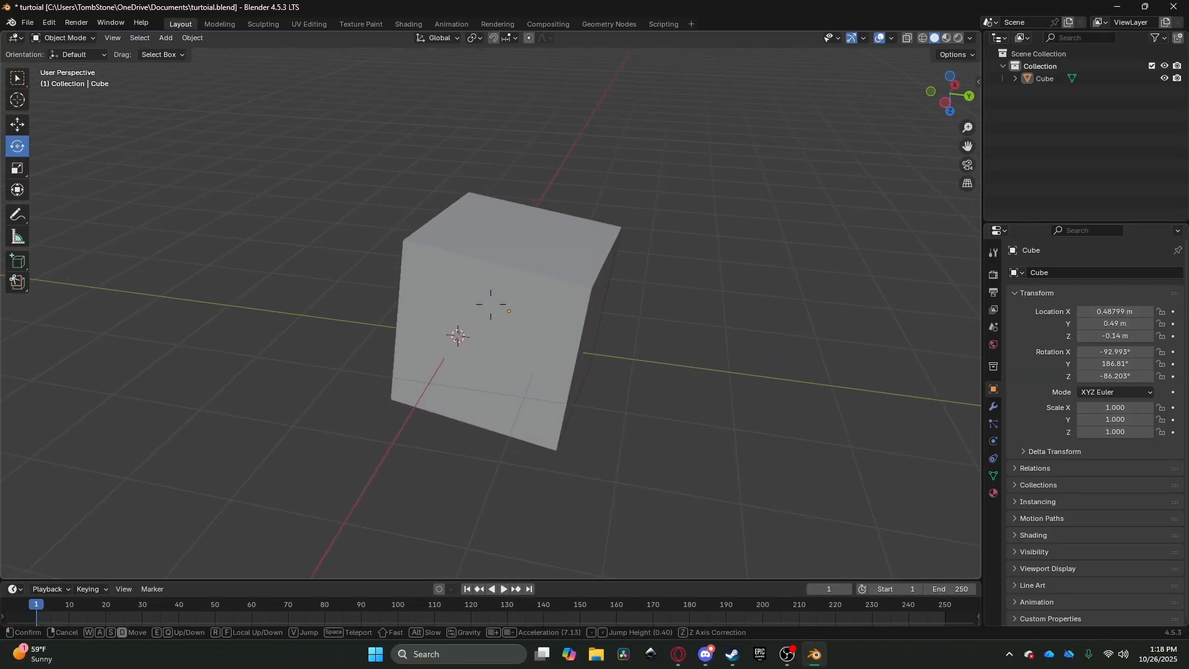
left_click(490, 304)
key("ctrl+z")
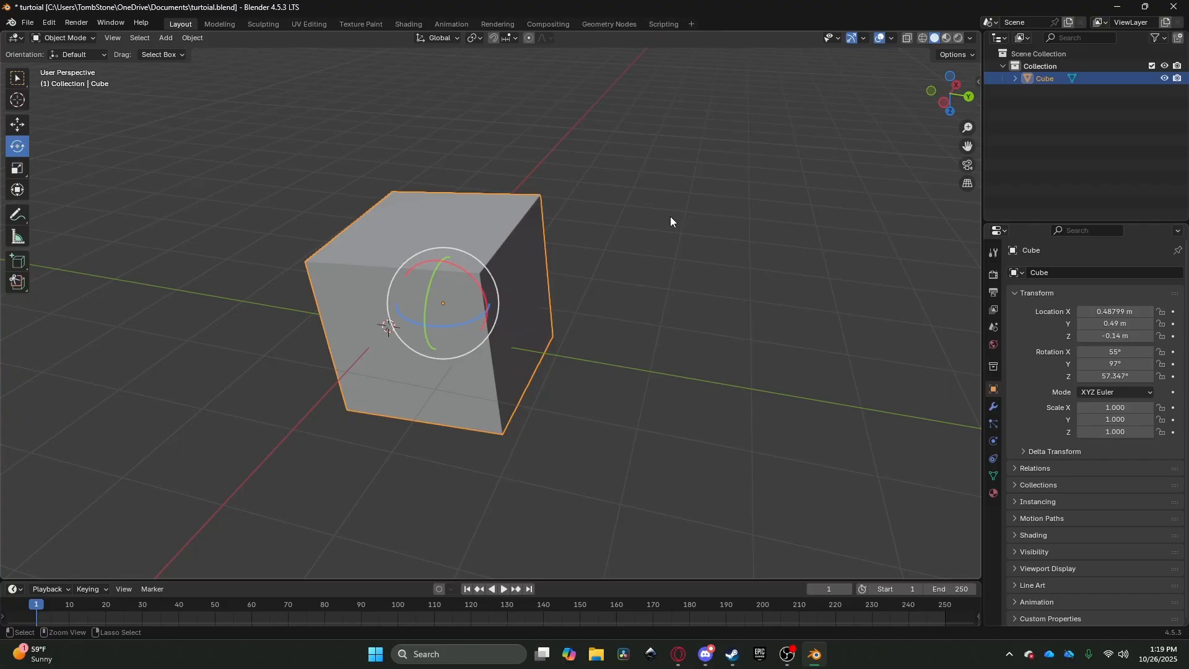
key("ctrl+z")
key("ctrl+z")
key("ctrl+z")
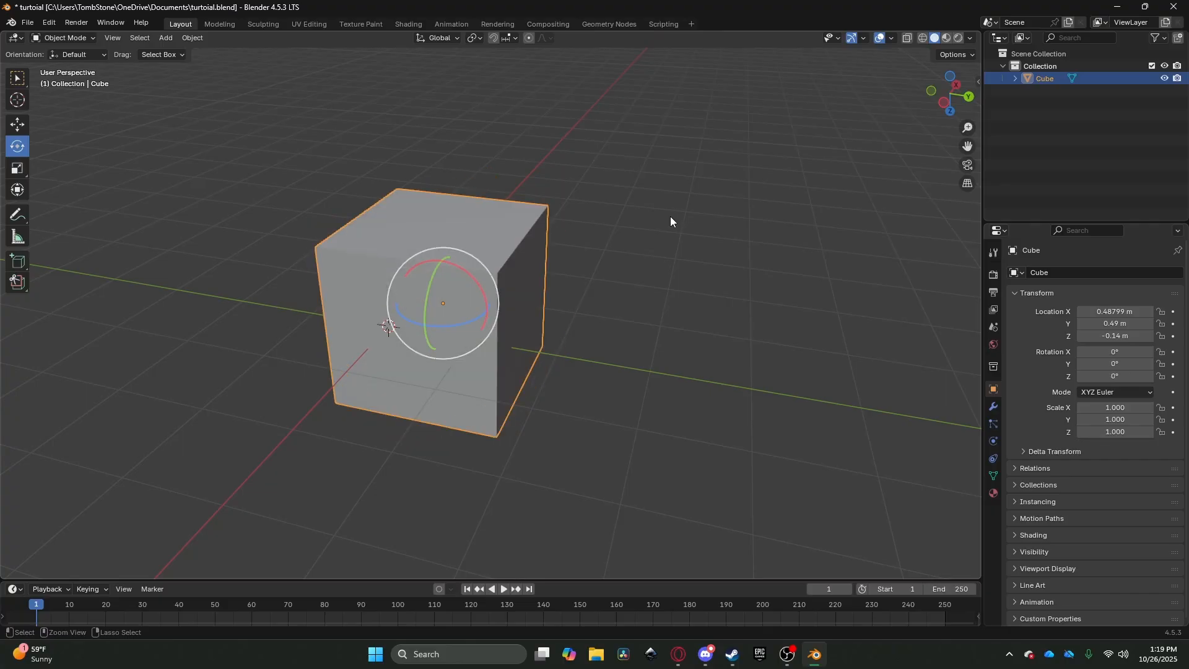
key("ctrl+z")
key("ctrl+z")
key("ctrl+z")
key("ctrl+z")
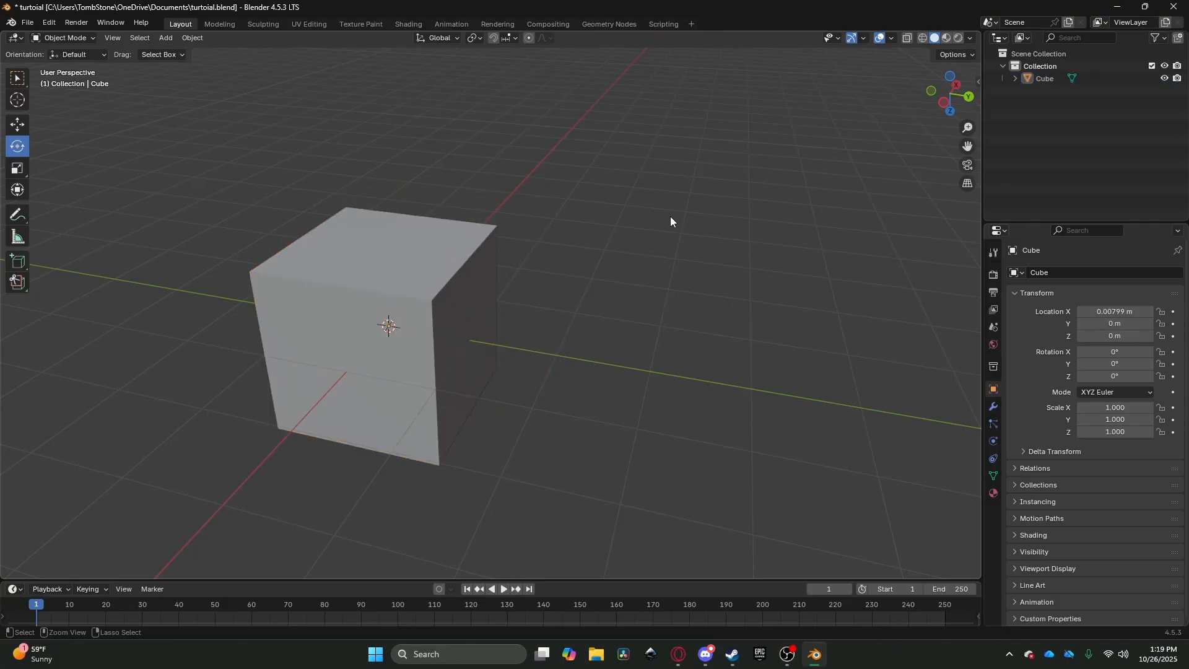
key("ctrl+z")
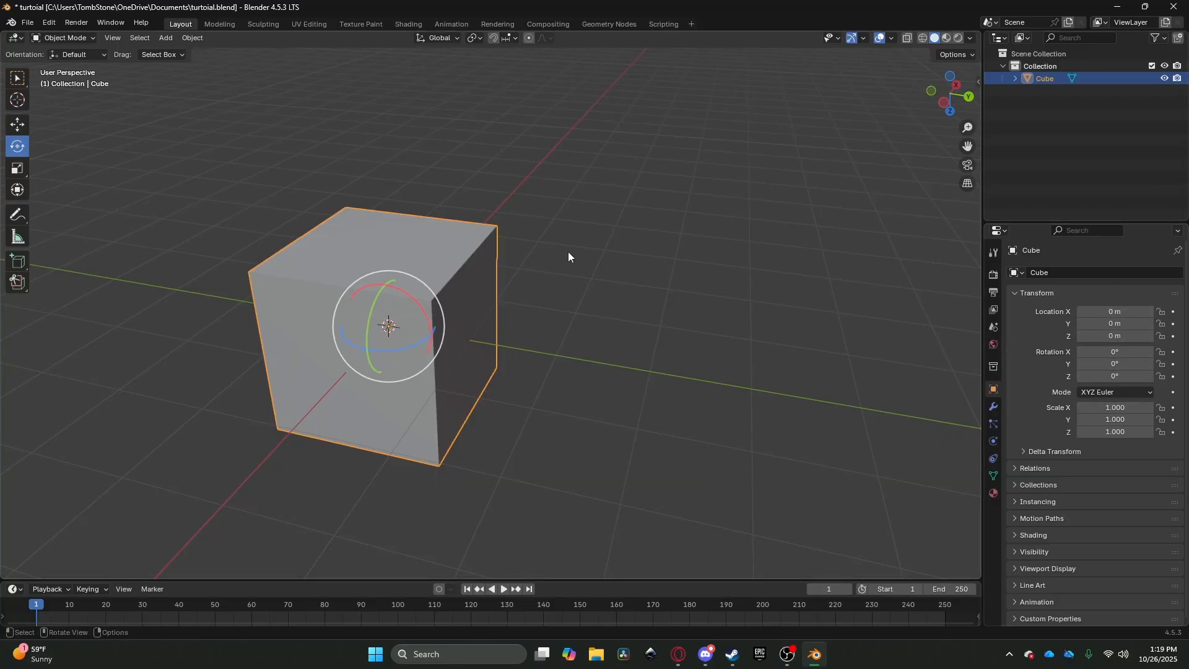
Step: Stretch the cube freehand with the Scale tool to about 29.6 in X, 2.4 in Y and 4.5 in Z
key("shift+grave")
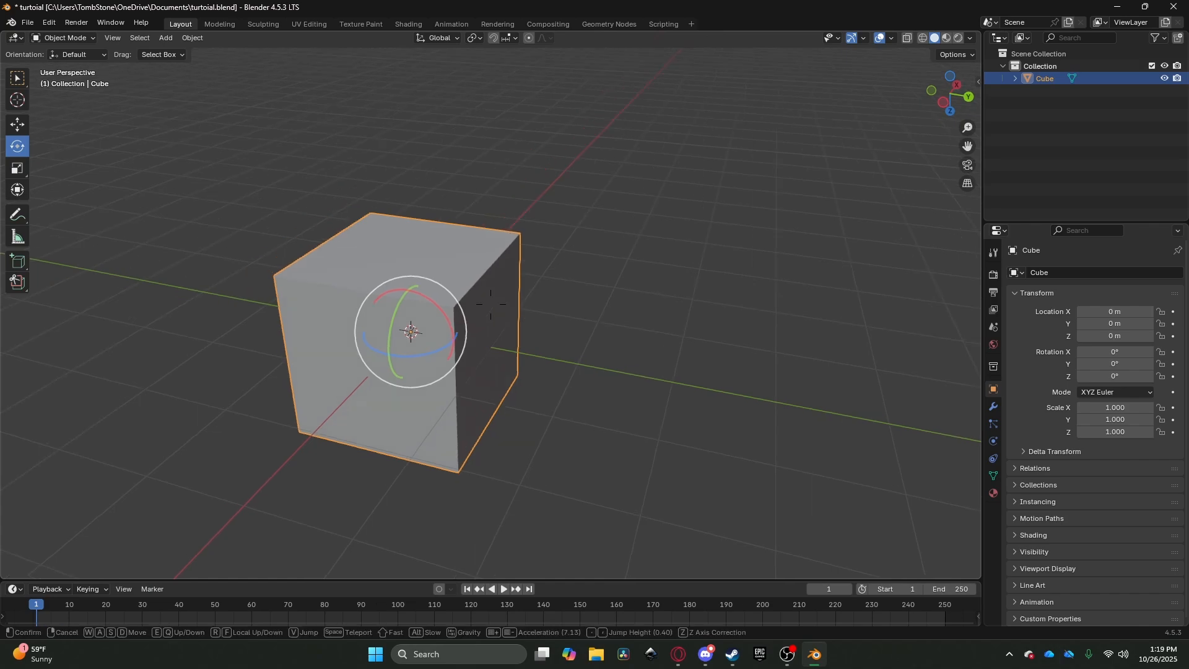
left_click(490, 304)
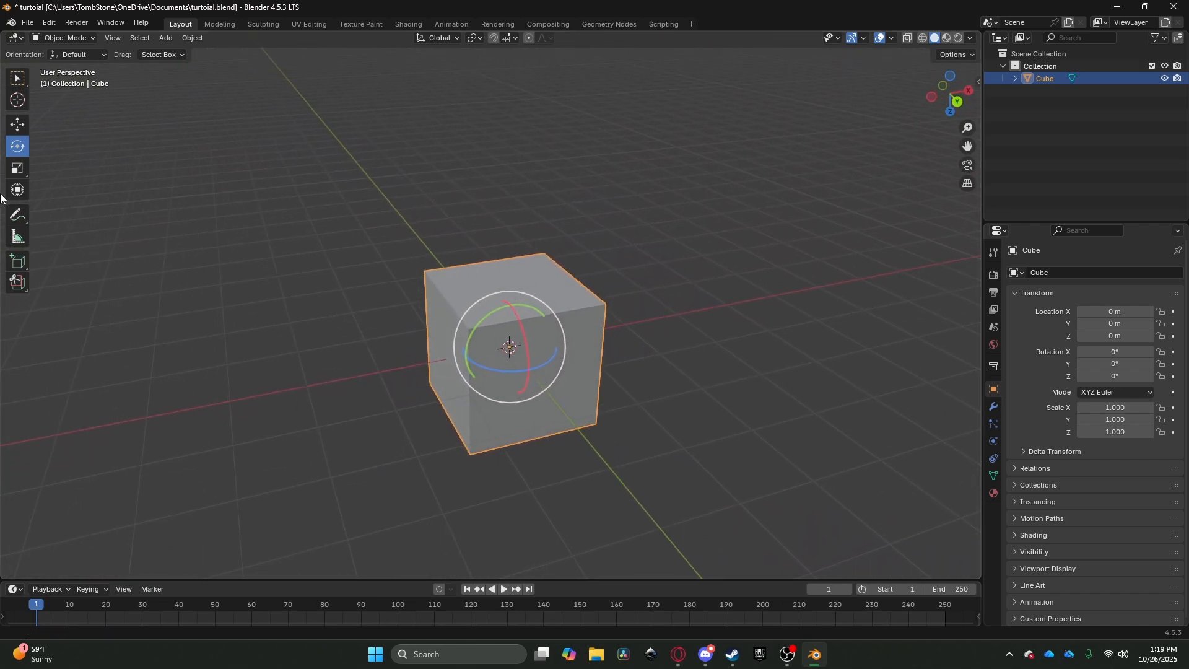
left_click(19, 170)
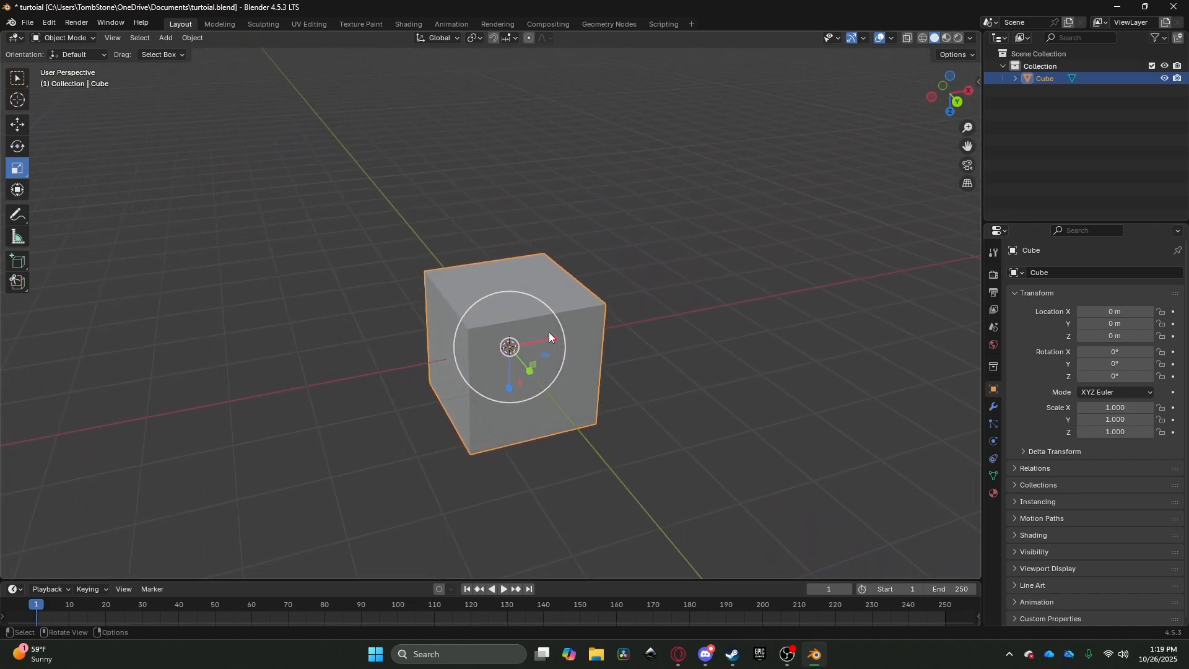
left_click_drag(553, 340, 567, 341)
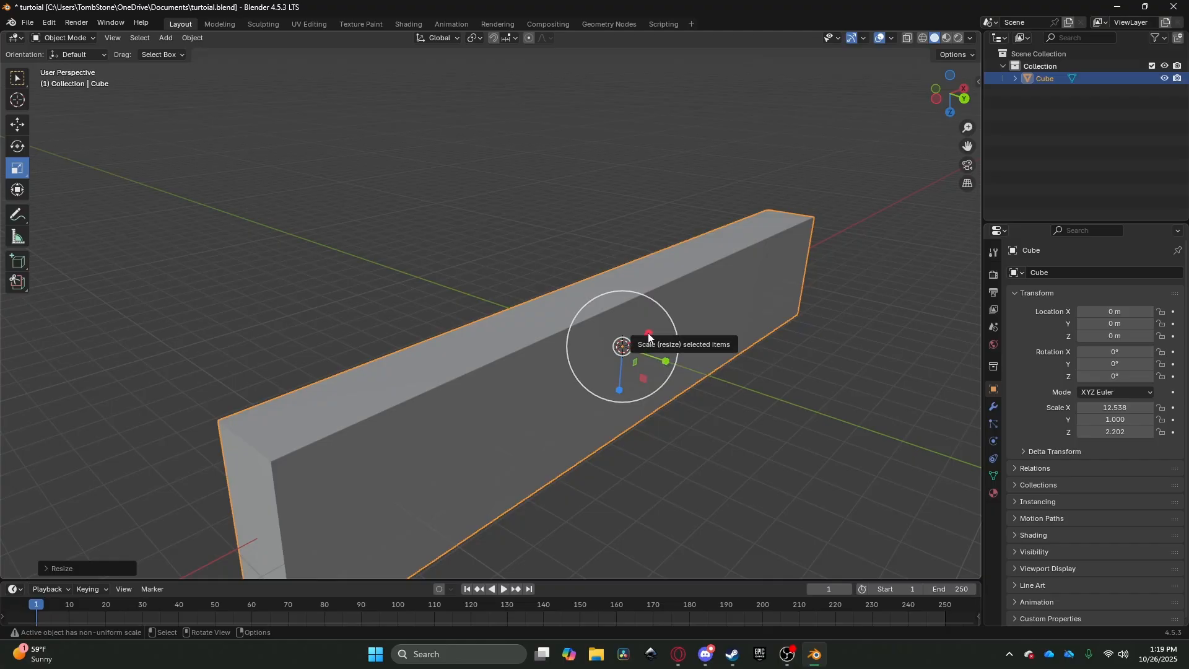
left_click_drag(670, 366, 715, 407)
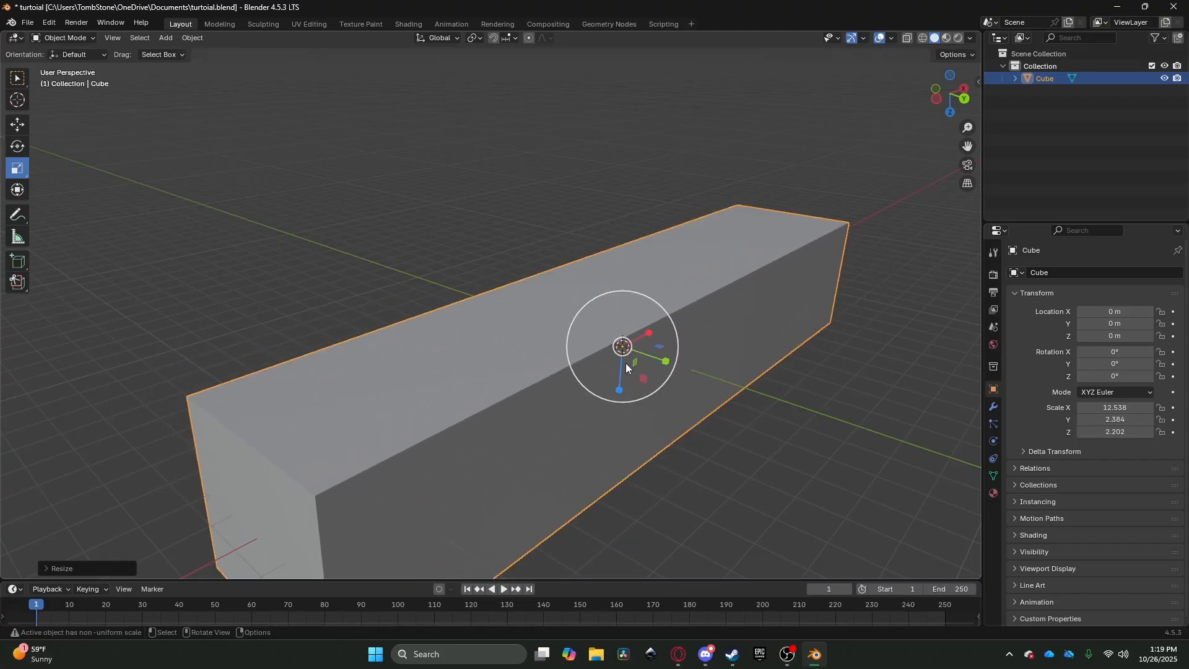
left_click_drag(619, 390, 613, 421)
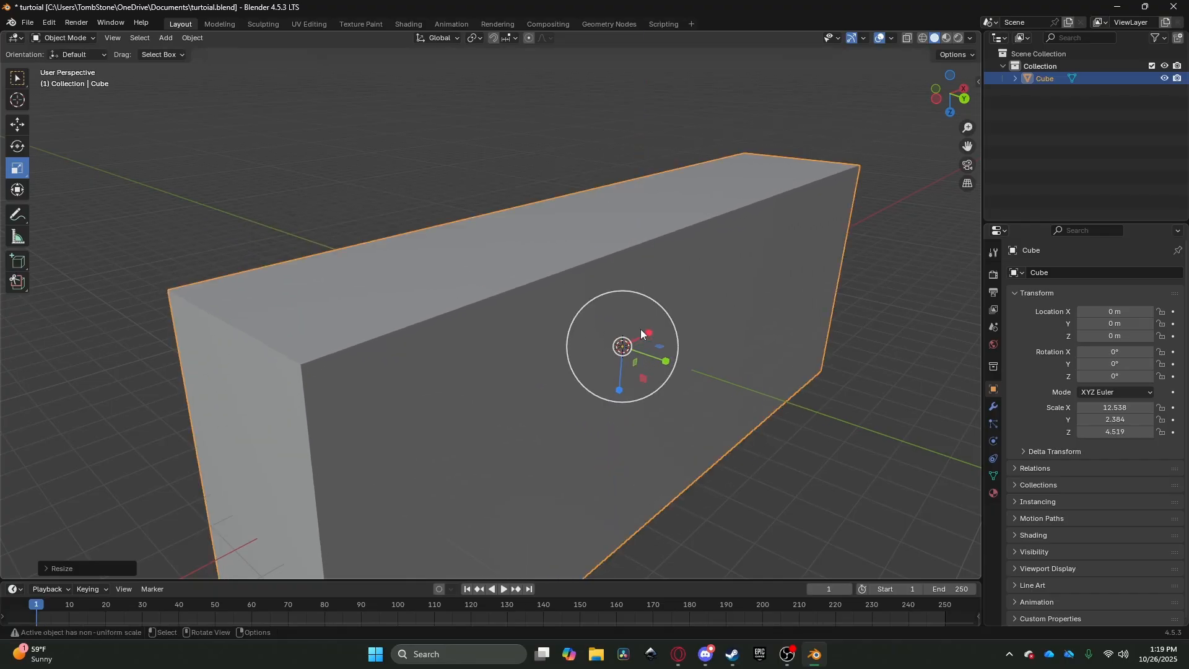
left_click_drag(647, 333, 749, 334)
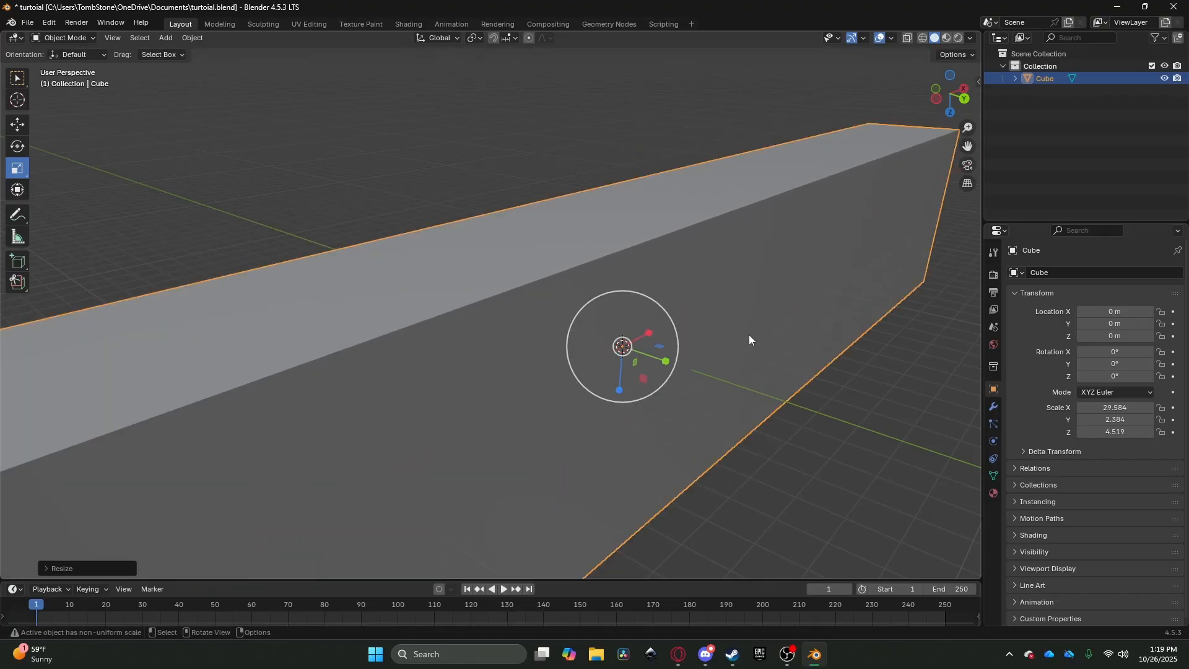
Step: Undo all the scaling changes made to the cube
scroll(663, 260, "down", 5)
key("ctrl+z")
key("ctrl+z")
key("ctrl+z")
key("ctrl+z")
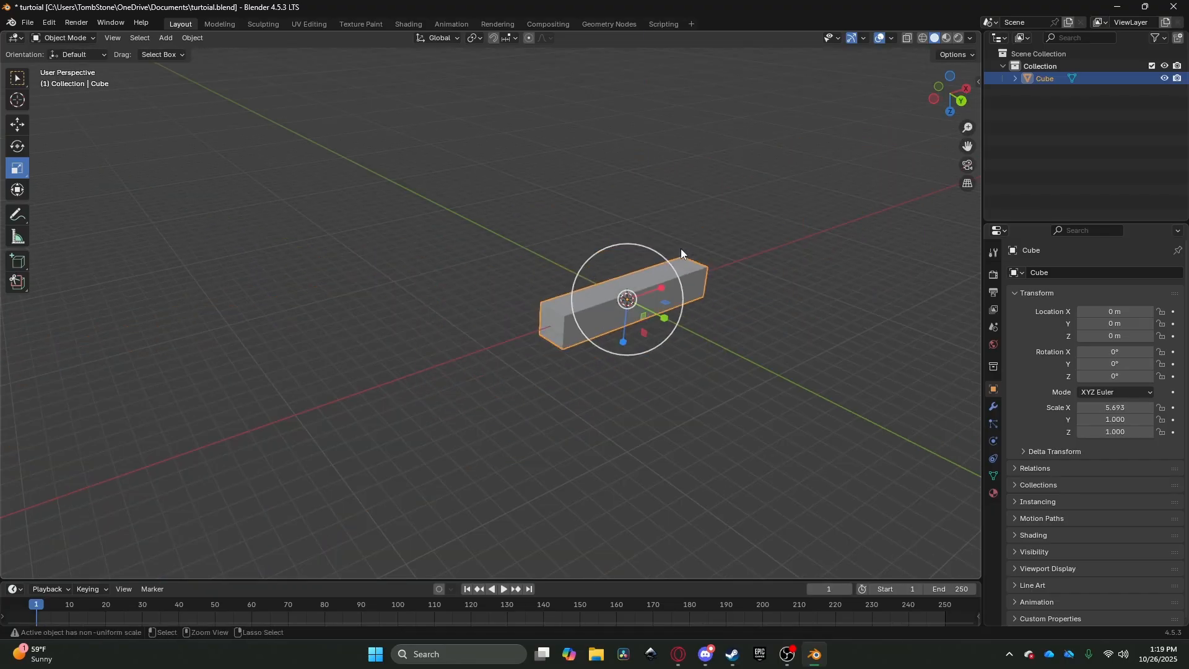
middle_click_drag(679, 243, 571, 263, "shift")
scroll(571, 263, "up", 7)
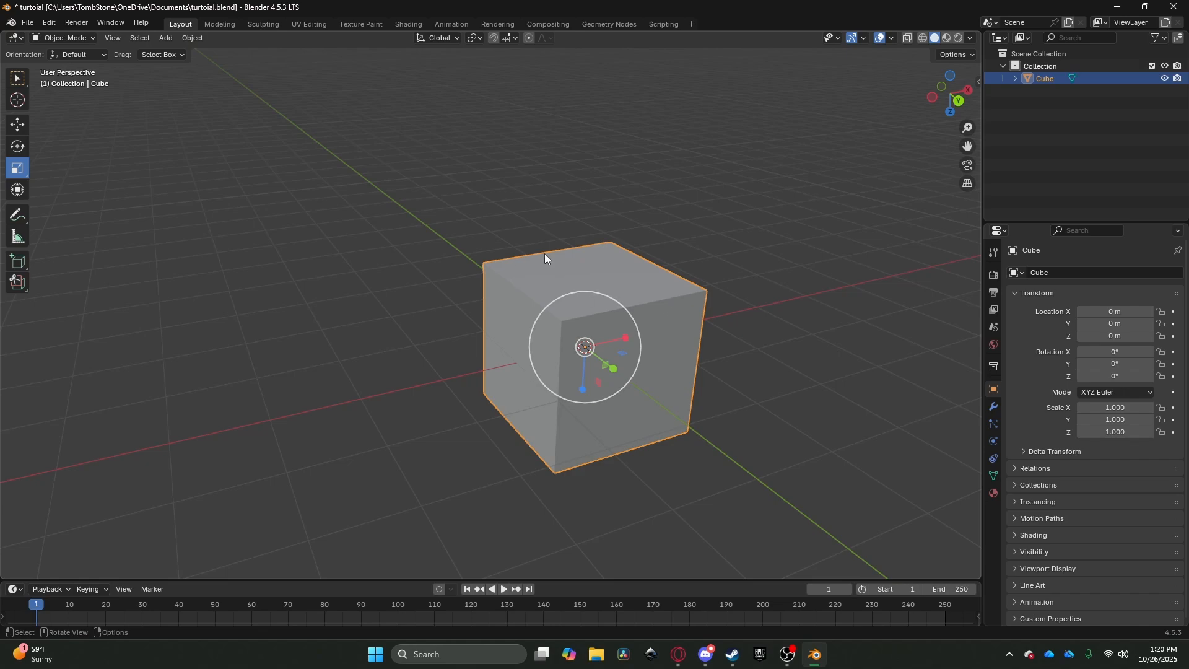
Step: Deselect the cube, and switch it between Edit Mode and Object Mode, finishing in Edit Mode
left_click(437, 227)
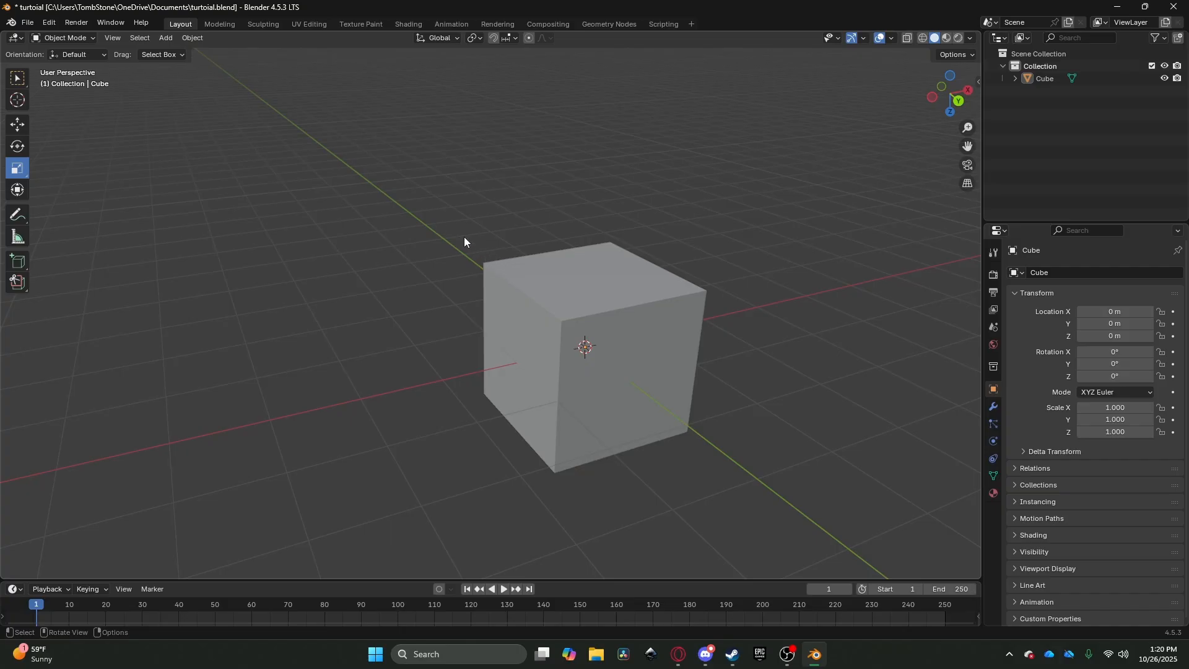
key("Tab")
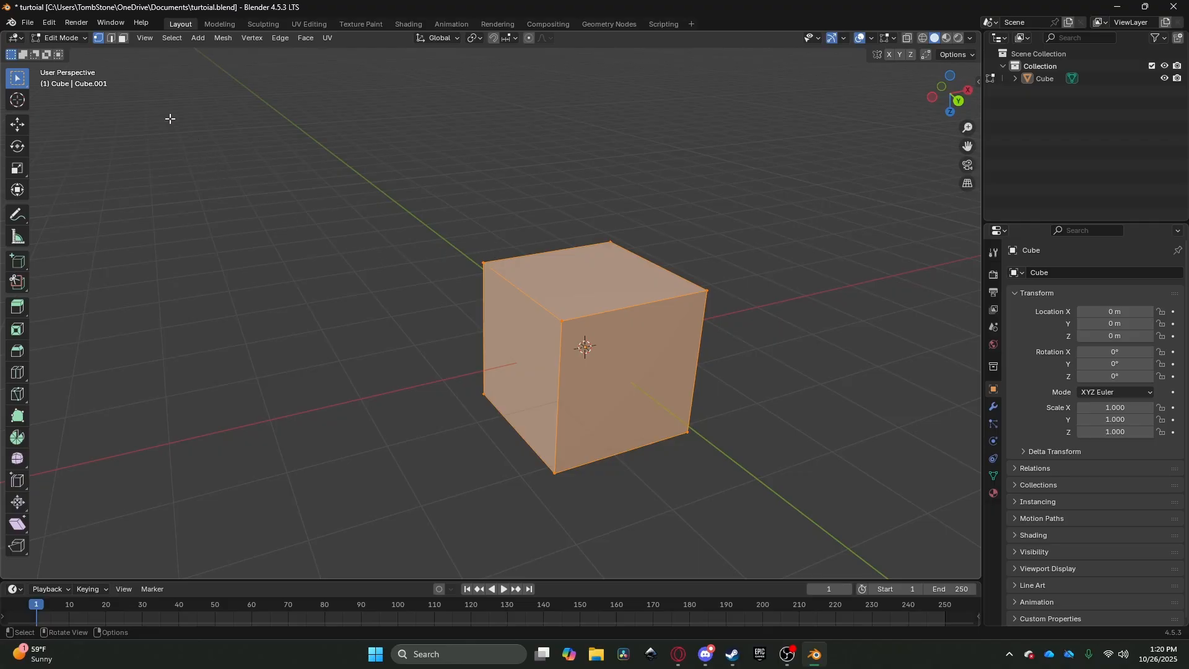
left_click(55, 36)
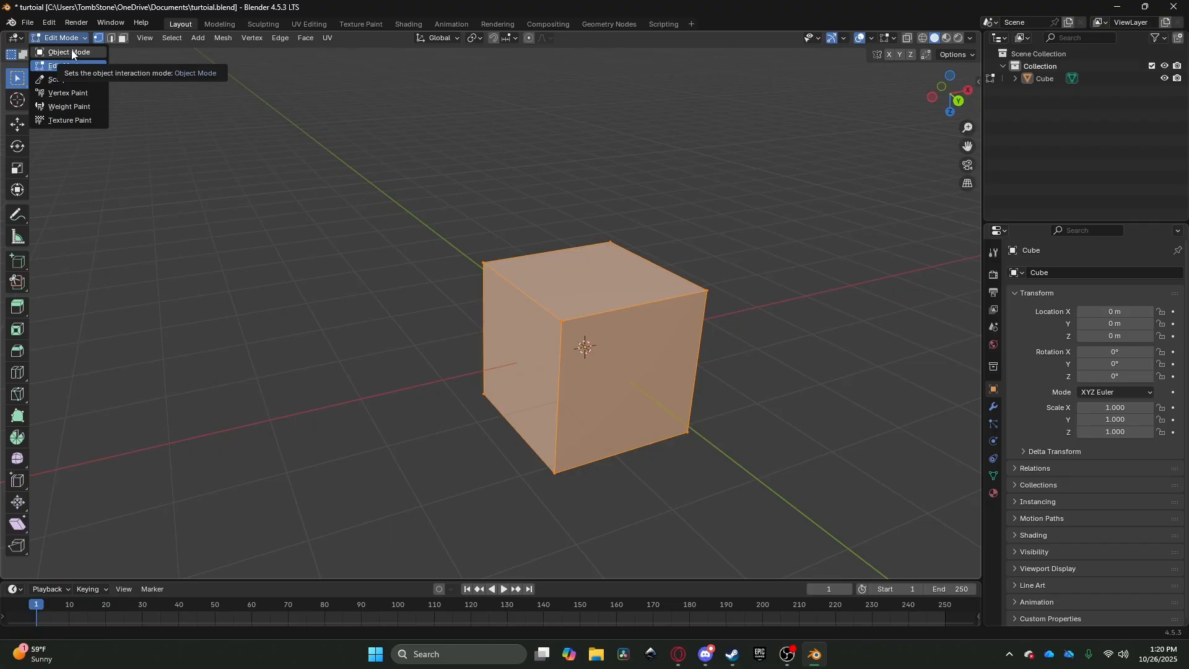
left_click(73, 52)
left_click(70, 39)
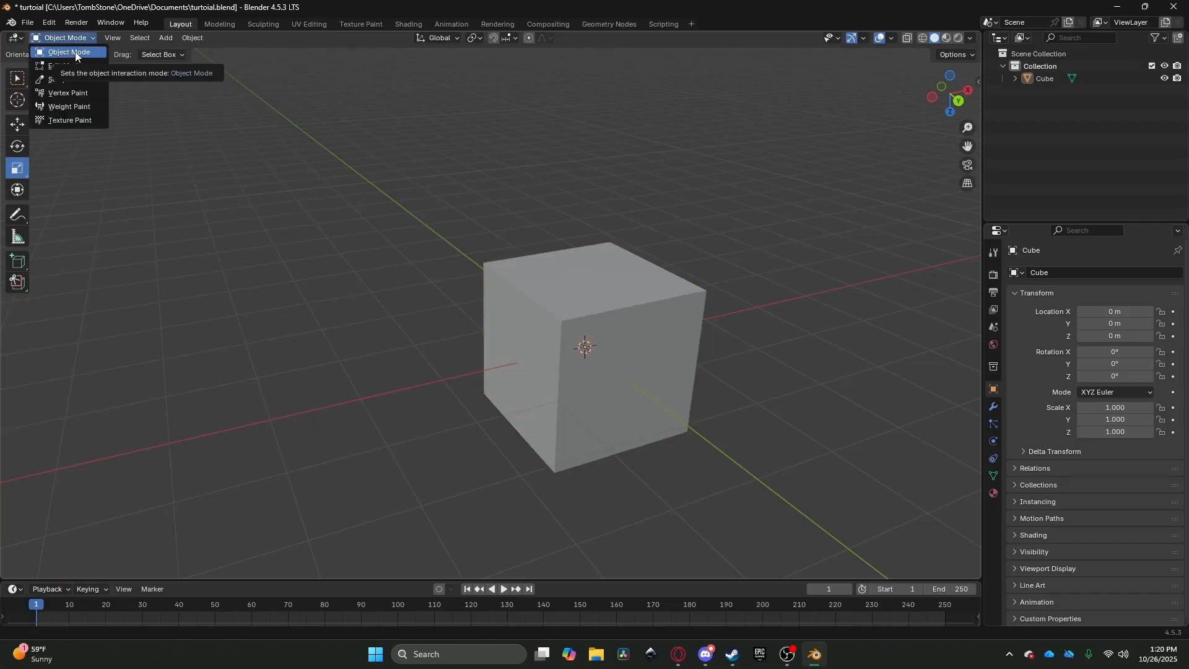
left_click(65, 38)
left_click(64, 39)
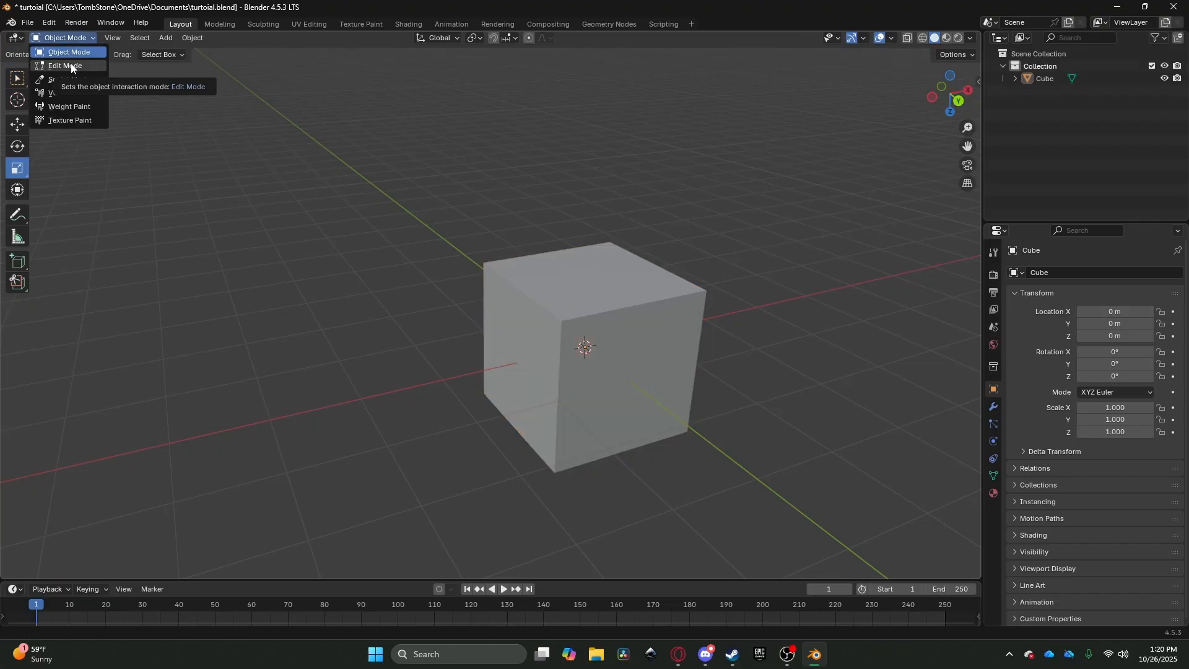
left_click(71, 66)
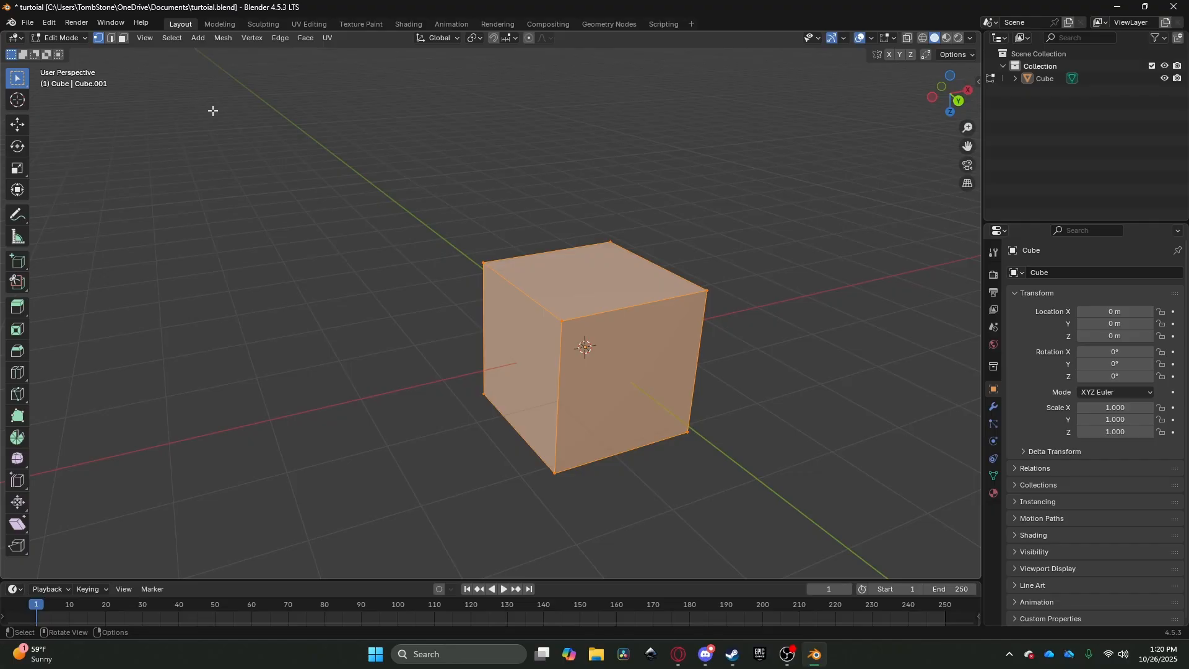
Step: Switch the cube to Sculpt Mode, toggle between Sculpt Mode and Edit Mode, and return to Edit Mode
left_click(50, 39)
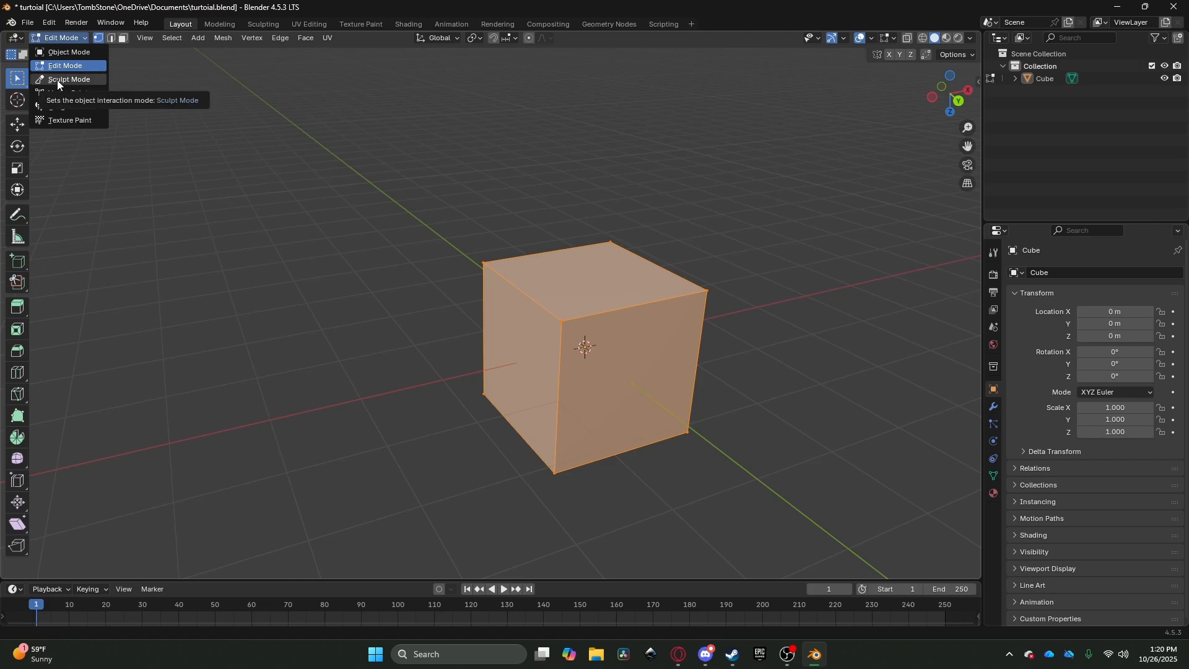
left_click(57, 80)
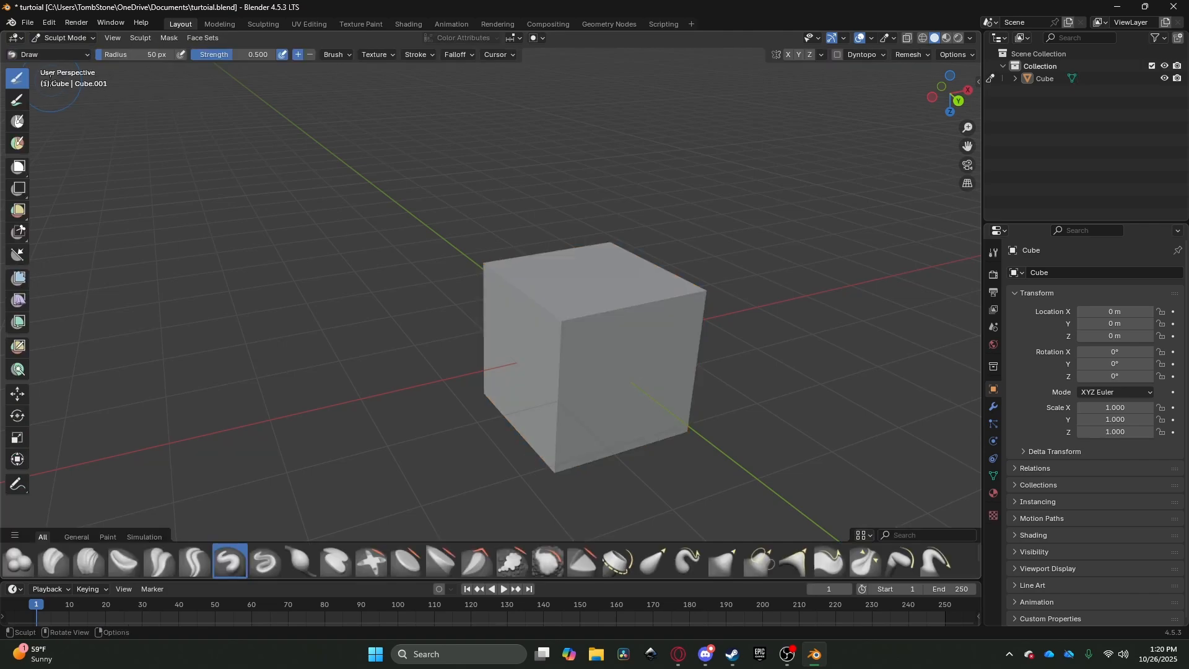
key("Tab")
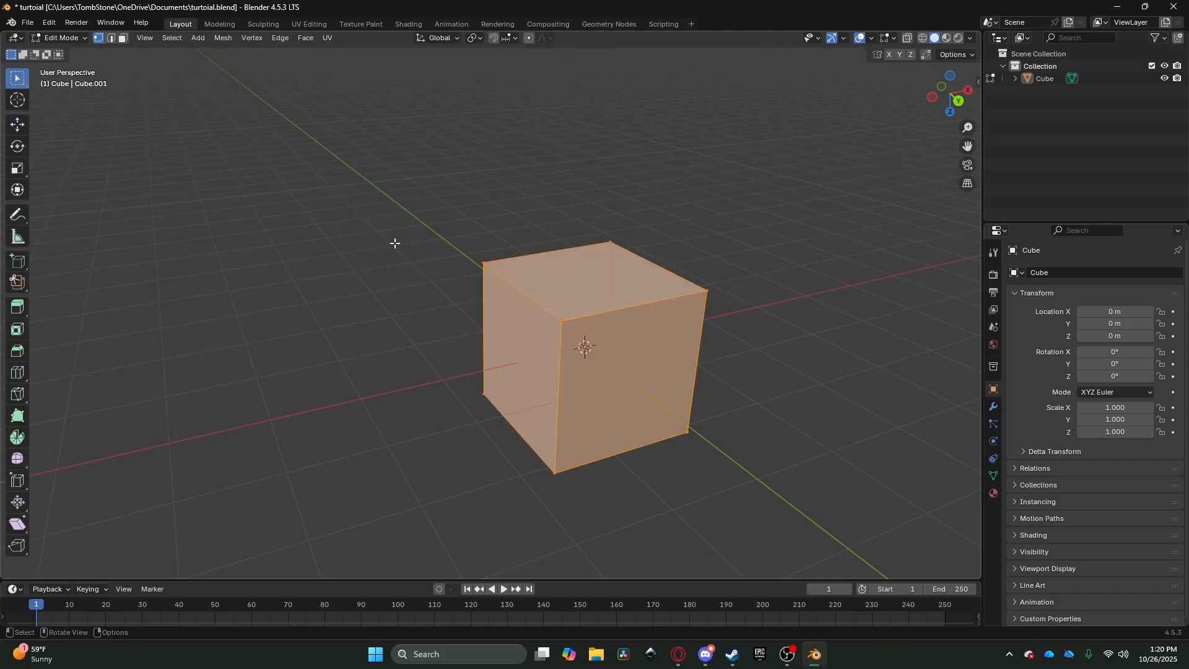
key("Tab")
key("Tab")
key("Tab")
key("Tab")
key("Tab")
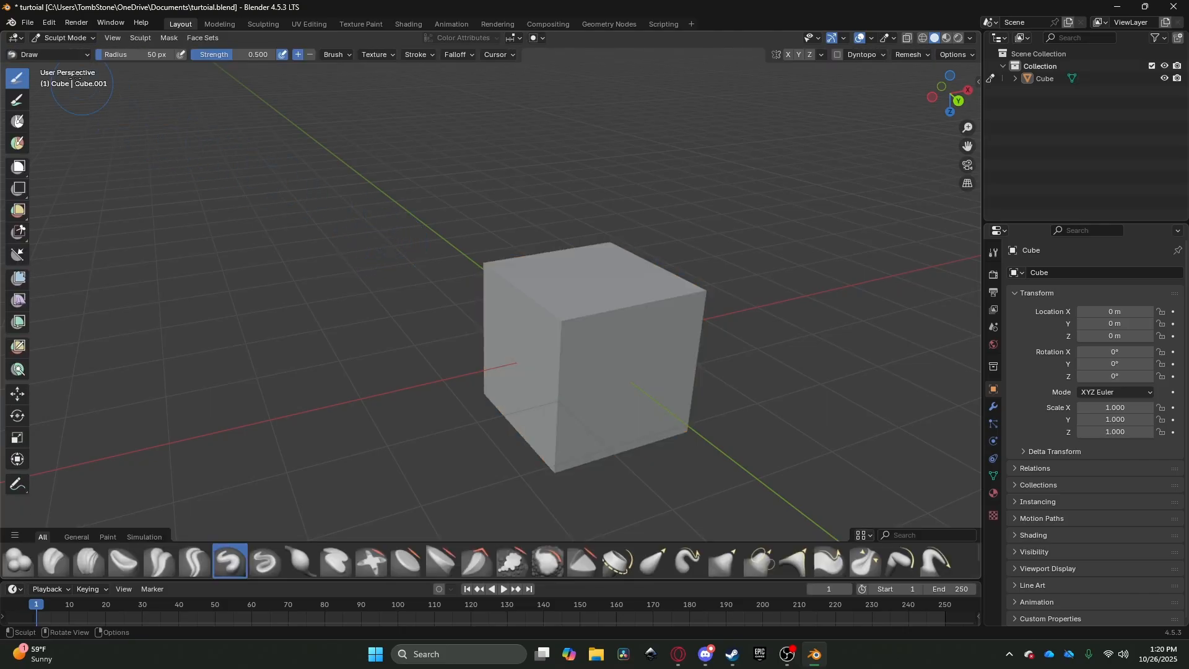
left_click(65, 38)
left_click(65, 66)
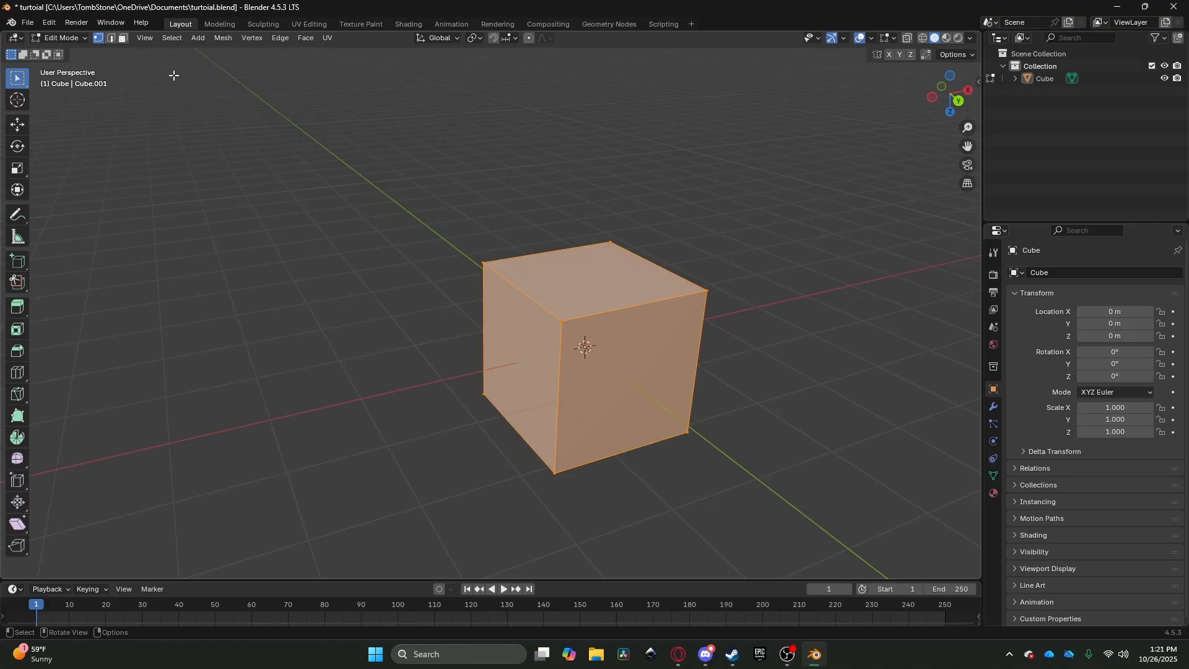
Step: Toggle the cube back and forth between Edit Mode and Object Mode, ending in Edit Mode
left_click(62, 38)
left_click(199, 96)
key("Tab")
key("Tab")
key("Tab")
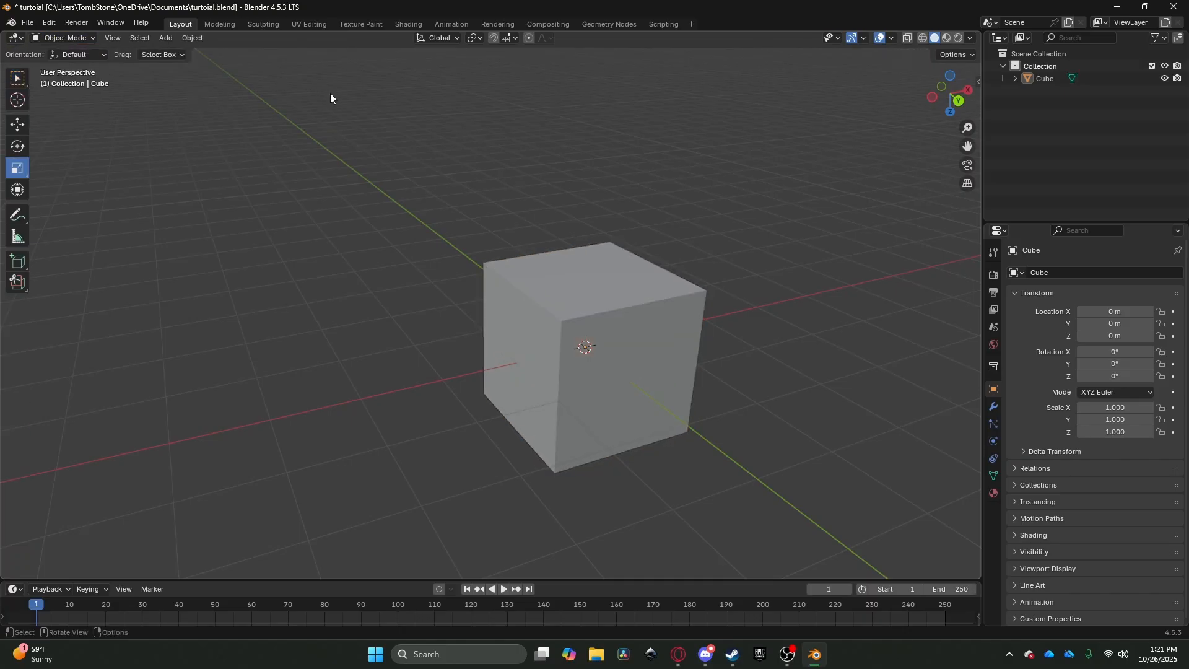
key("Tab")
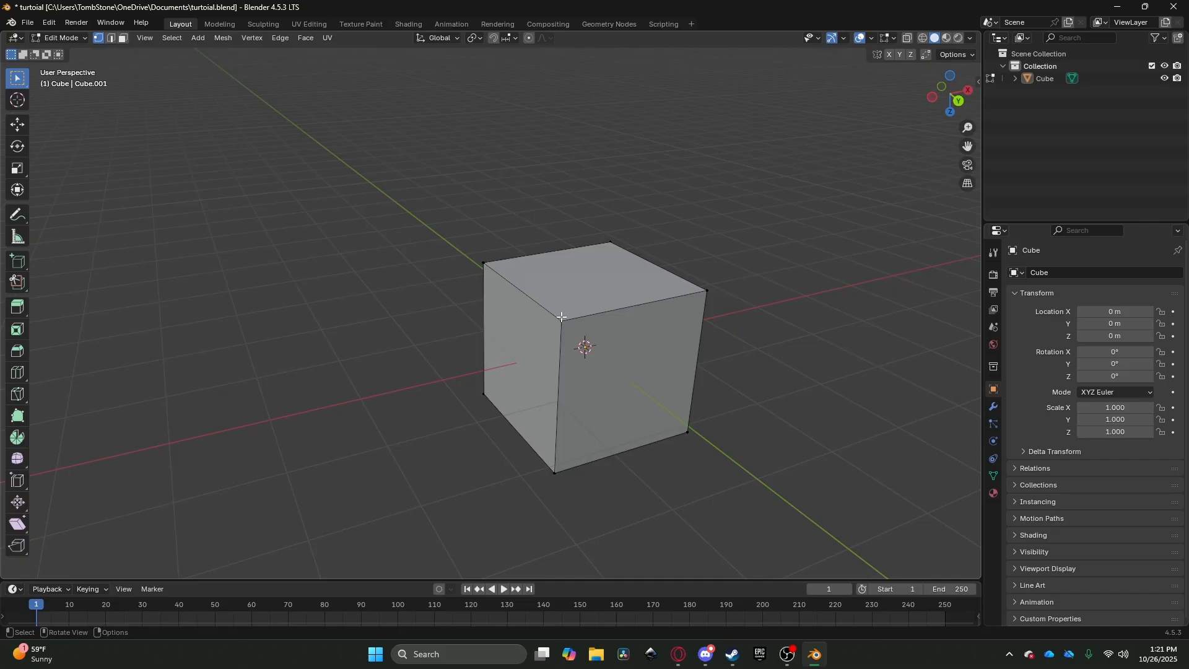
Step: Select a top corner vertex of the cube and move it freely outward and upward
key("shift+grave")
key("a")
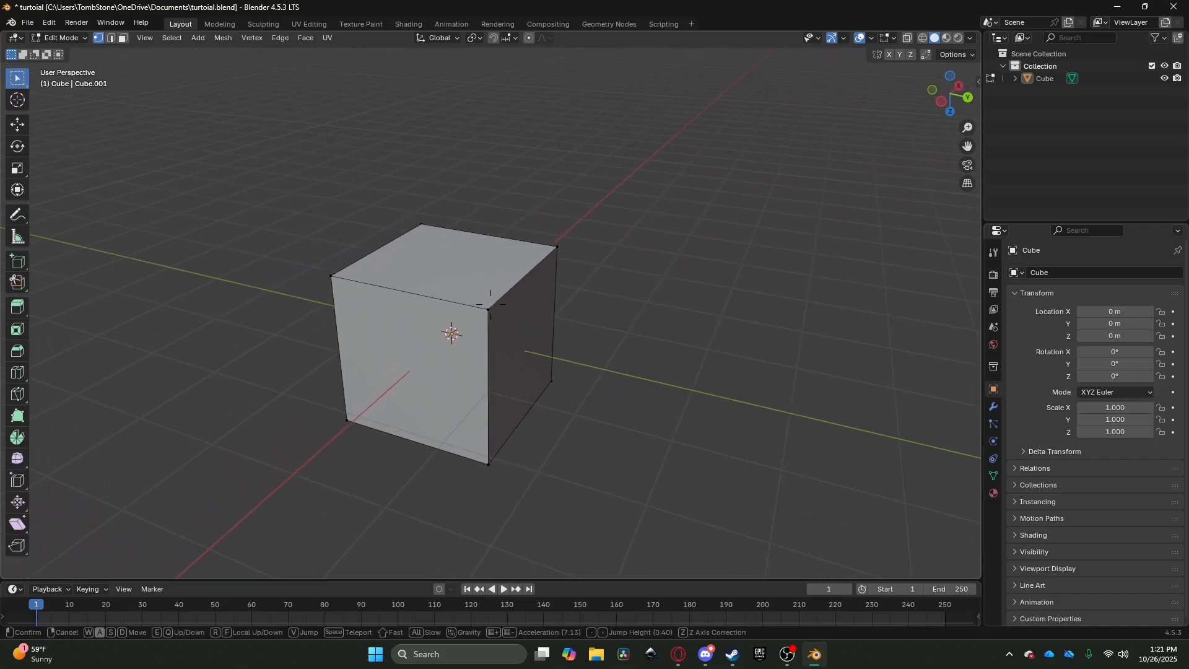
key("a")
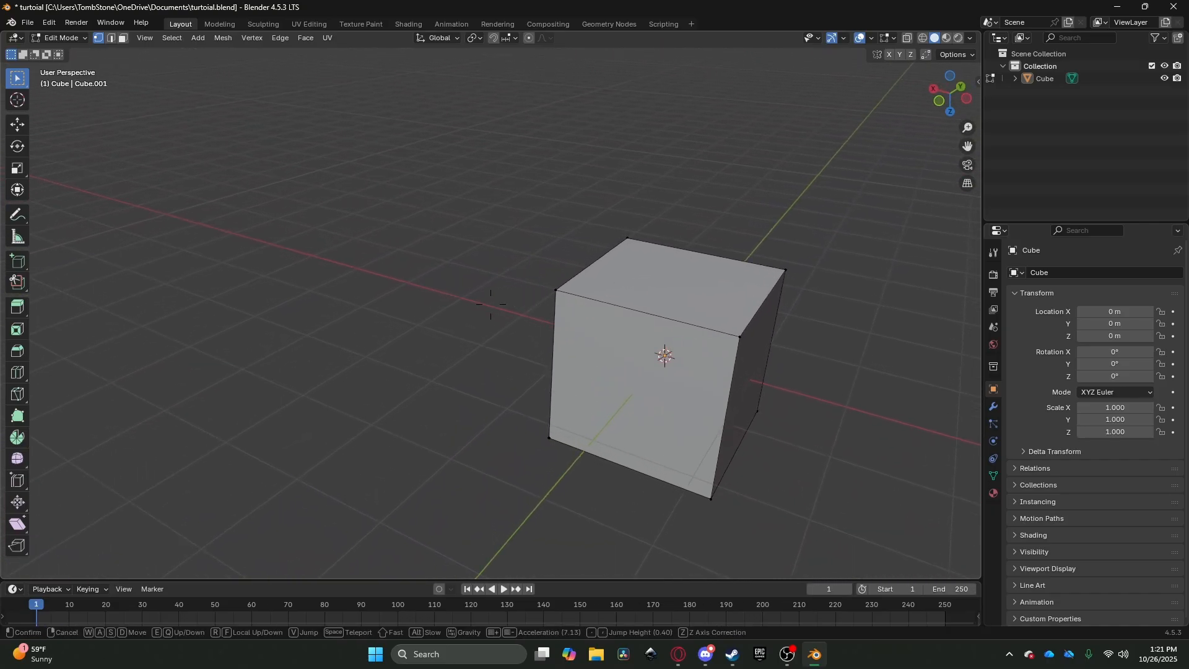
key("d")
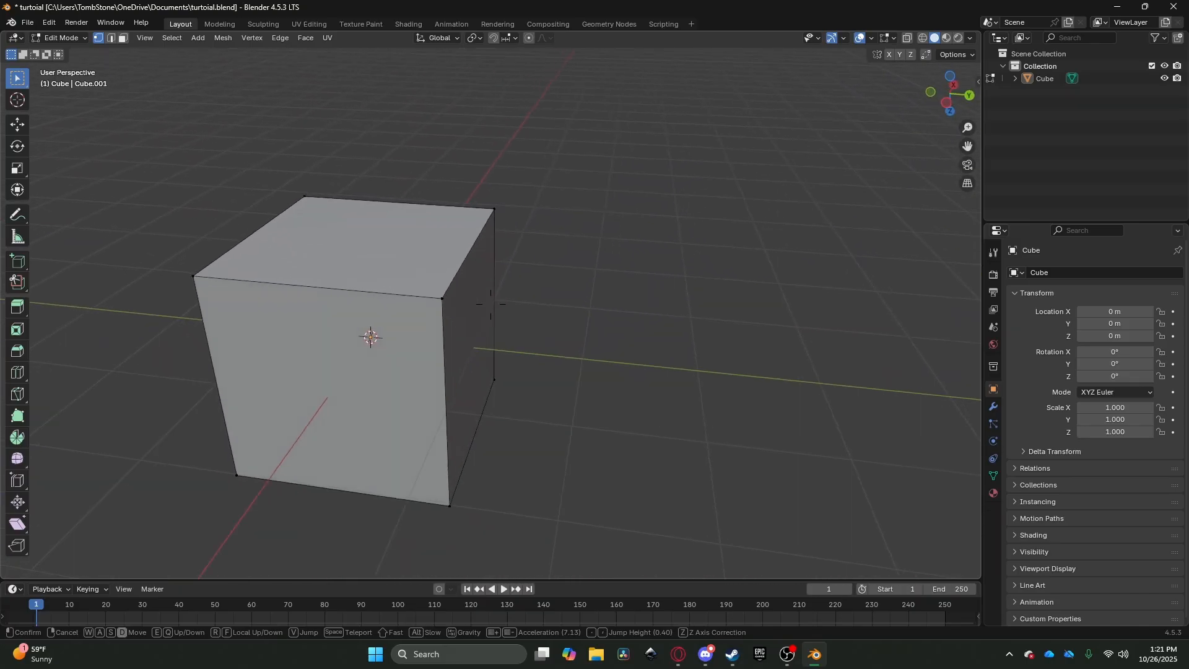
left_click(490, 304)
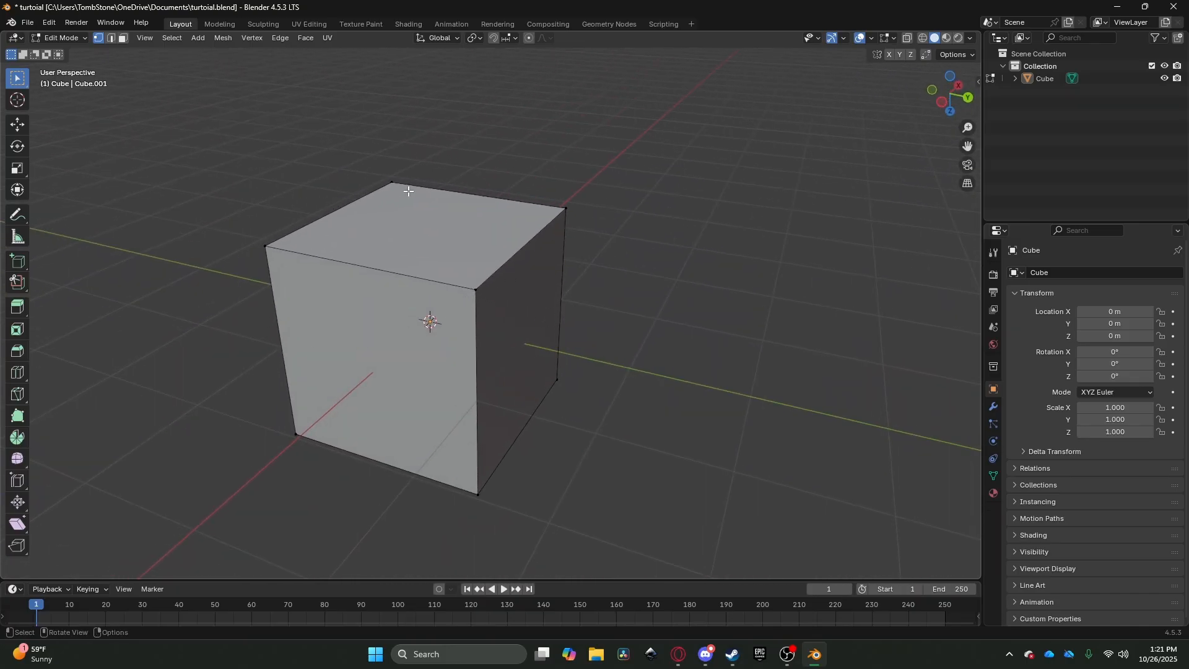
left_click(475, 288)
key("shift+grave")
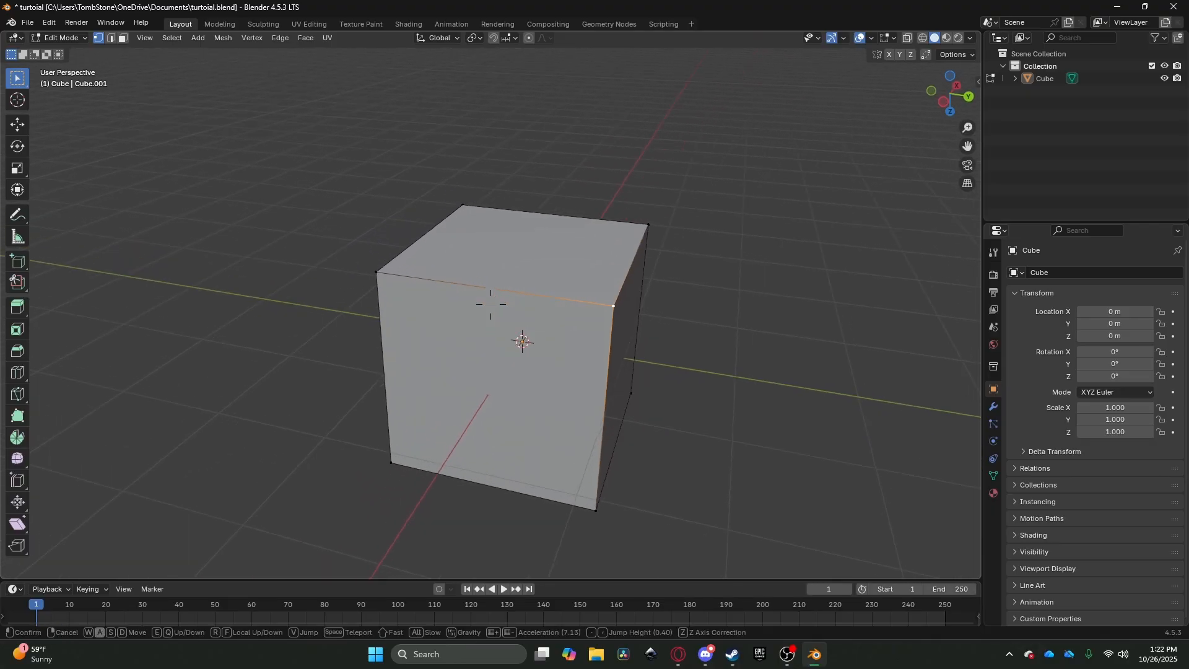
left_click(491, 304)
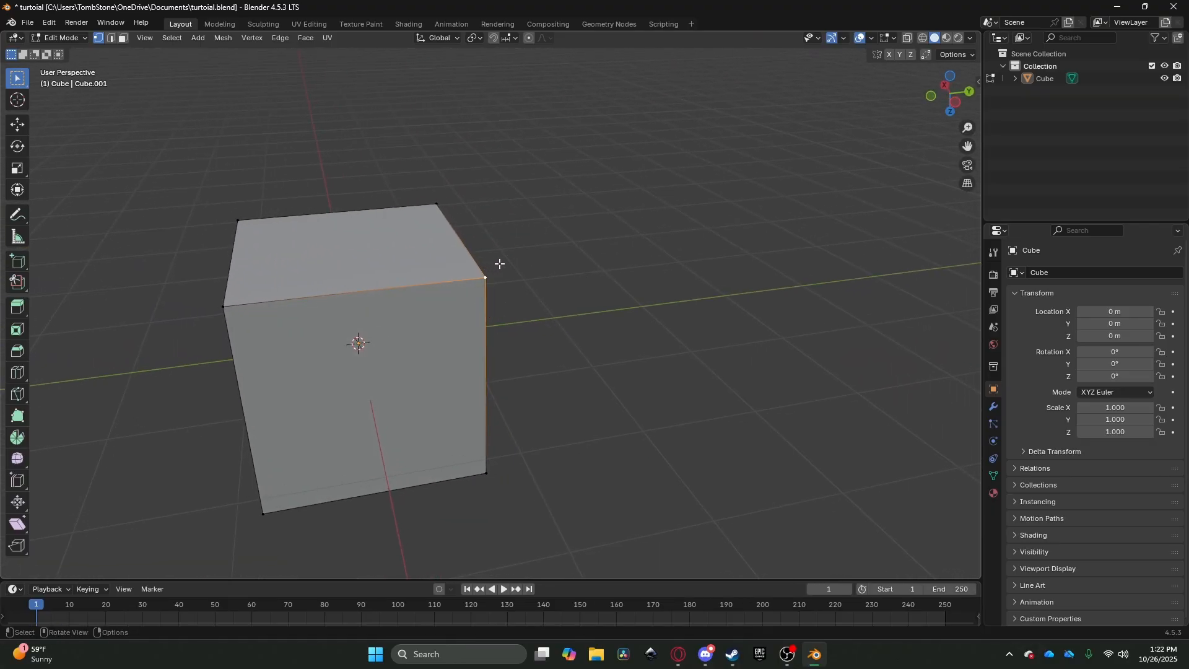
key("g")
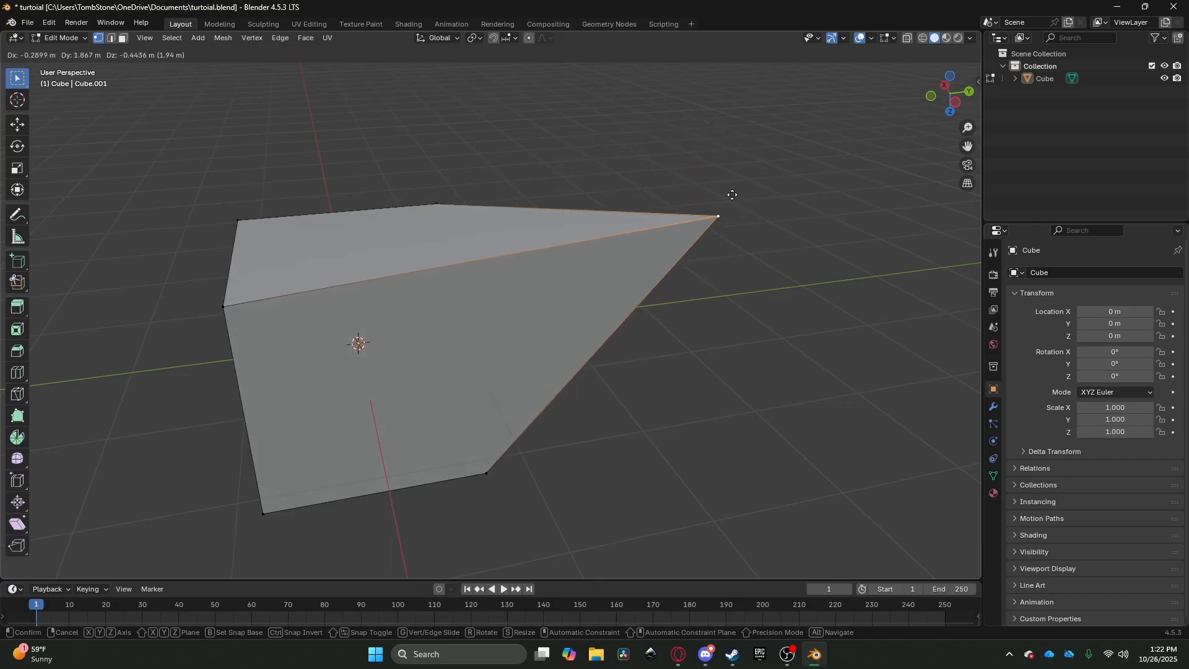
left_click(673, 150)
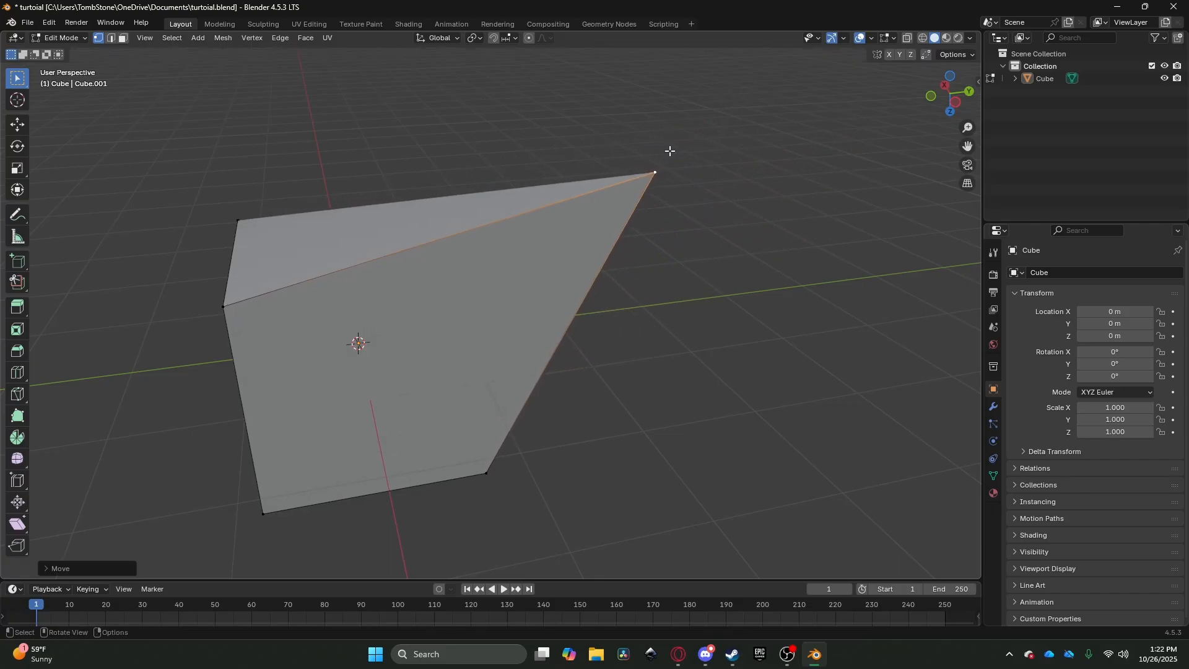
Step: Activate the Move tool to show its gizmo on the corner vertex, and undo the last vertex move
key("shift+grave")
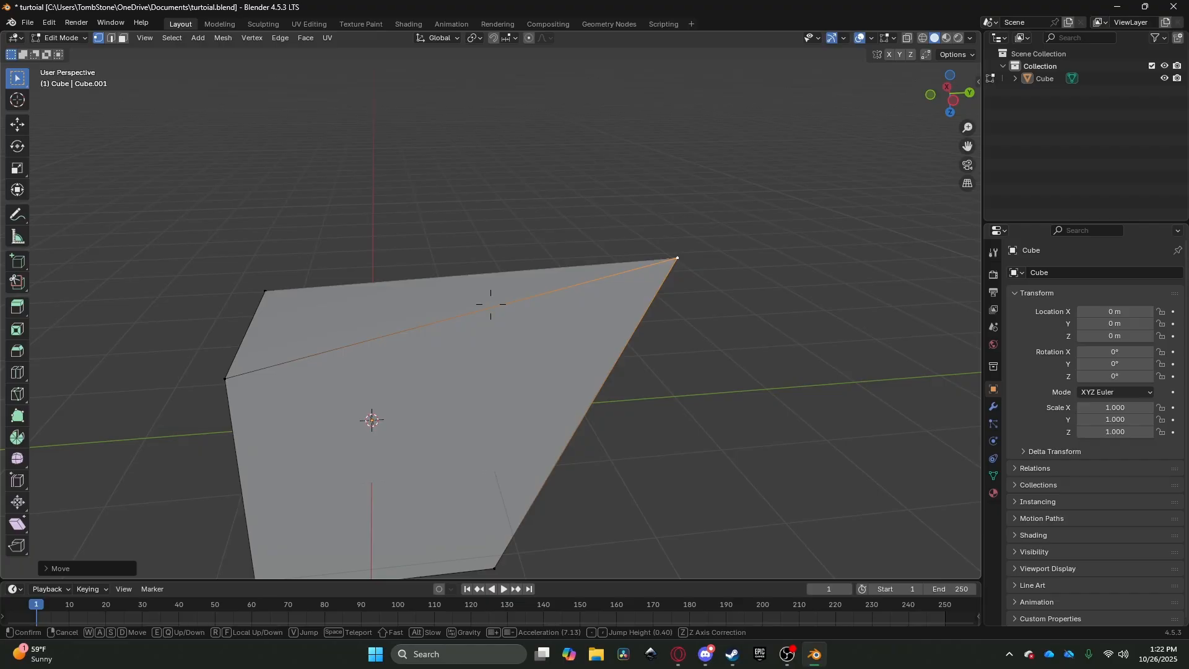
left_click(735, 143)
key("shift+space")
key("g")
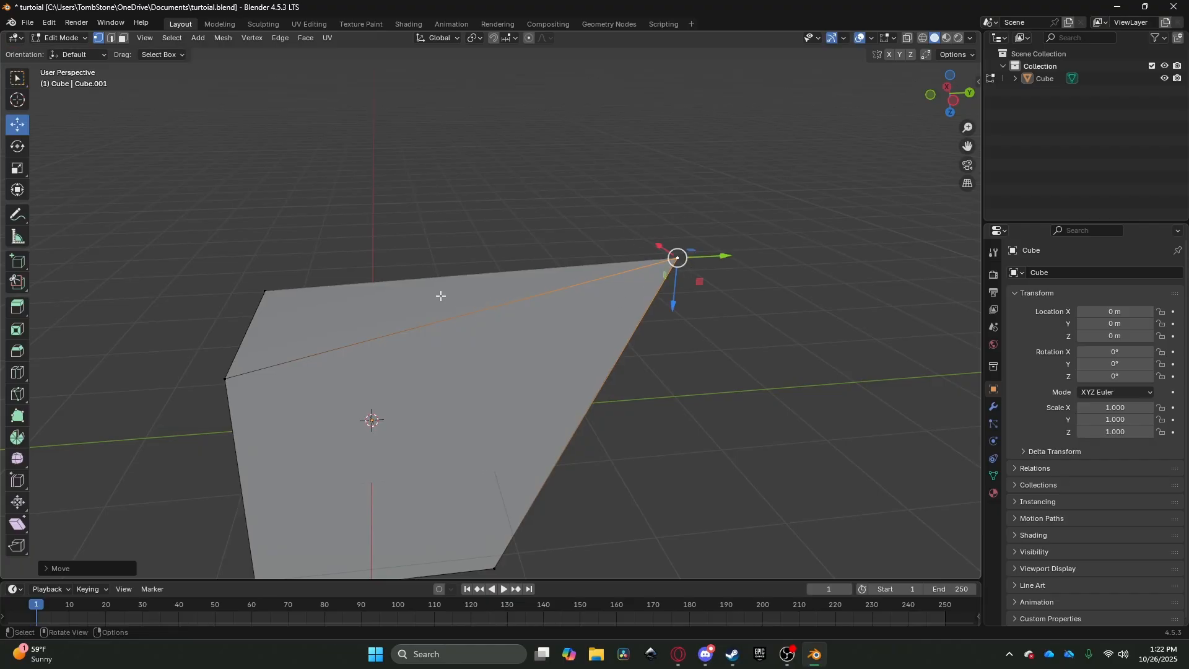
key("ctrl+z")
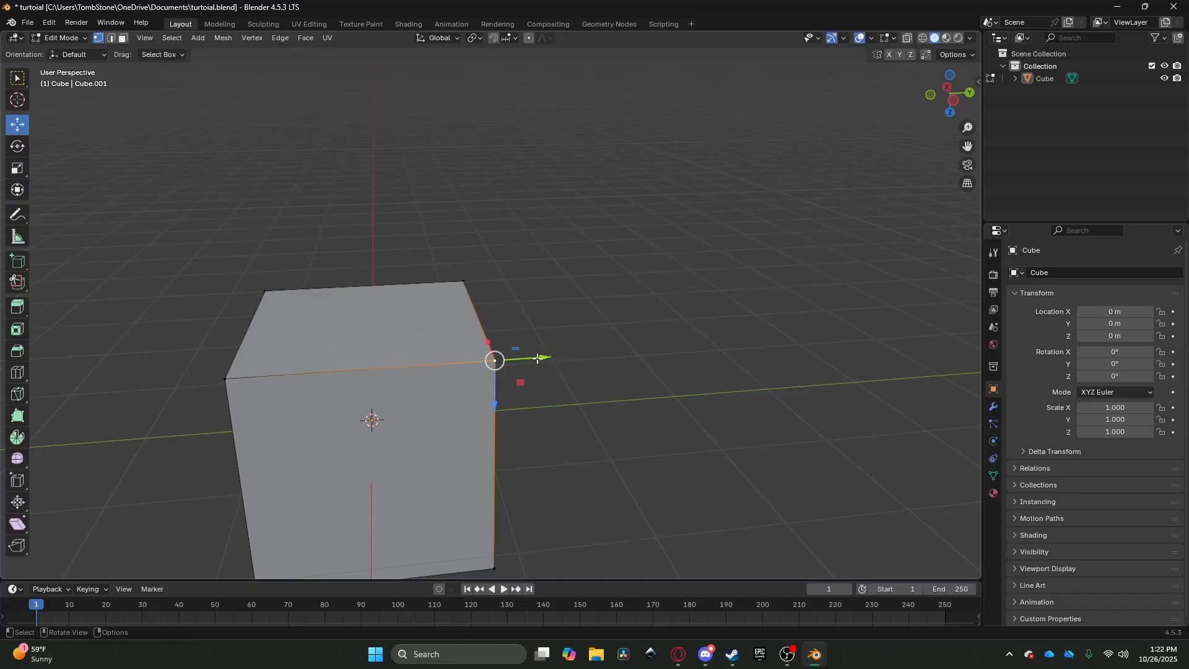
Step: Try moving the selected corner vertex outward along the Y axis, and undo the moves and the vertex selection
left_click_drag(537, 358, 728, 369)
key("z")
mouse_move(776, 318)
left_mouse_down()
mouse_move(622, 341)
mouse_move(751, 405)
mouse_move(670, 205)
mouse_move(494, 459)
mouse_move(785, 323)
mouse_move(750, 313)
mouse_move(631, 335)
mouse_move(606, 366)
mouse_move(611, 346)
mouse_move(705, 338)
mouse_move(600, 447)
mouse_move(814, 329)
mouse_move(662, 395)
mouse_move(616, 387)
mouse_move(604, 363)
mouse_move(614, 398)
mouse_move(627, 301)
mouse_move(605, 298)
mouse_move(730, 313)
mouse_move(452, 186)
mouse_move(685, 308)
mouse_move(677, 382)
mouse_move(645, 377)
left_mouse_up()
key("z")
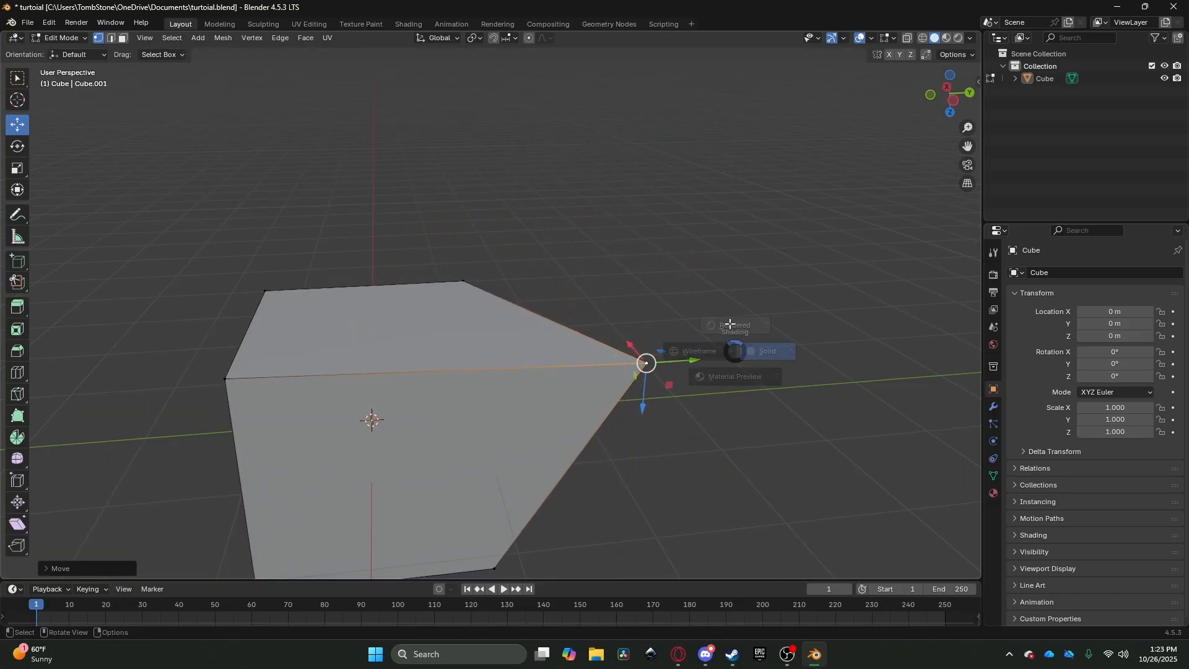
key("Escape")
key("ctrl+z")
key("ctrl+z")
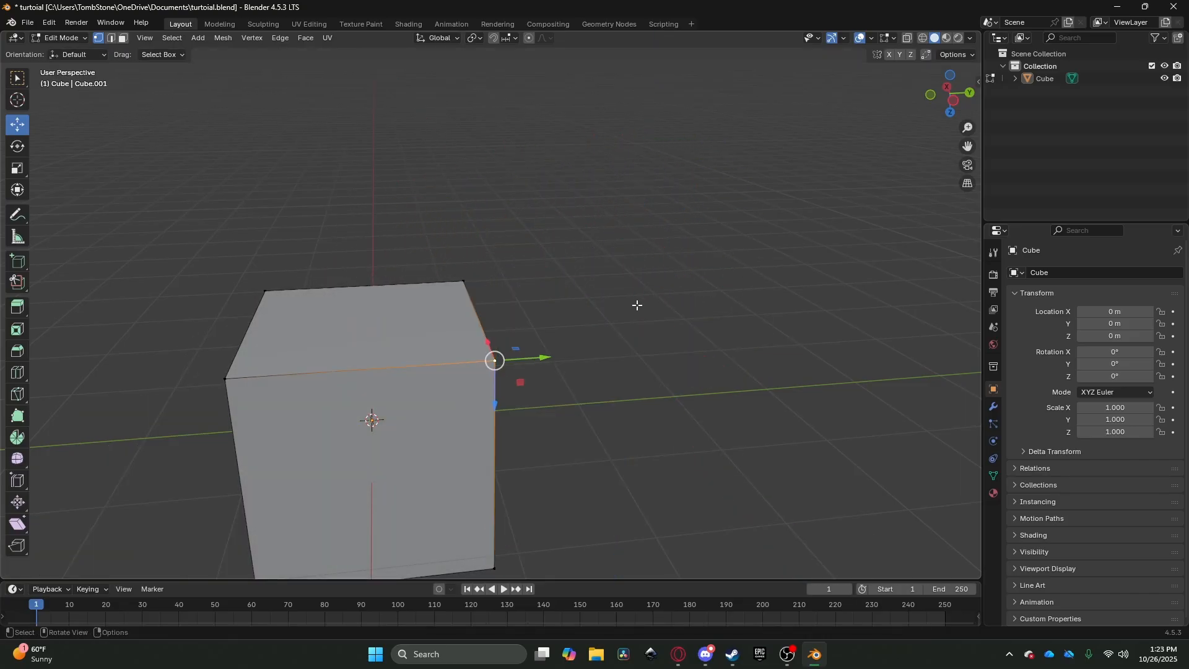
key("ctrl+z")
Step: In edge select mode, lower a top edge of the cube along the Z axis, and undo the move
key("shift+grave")
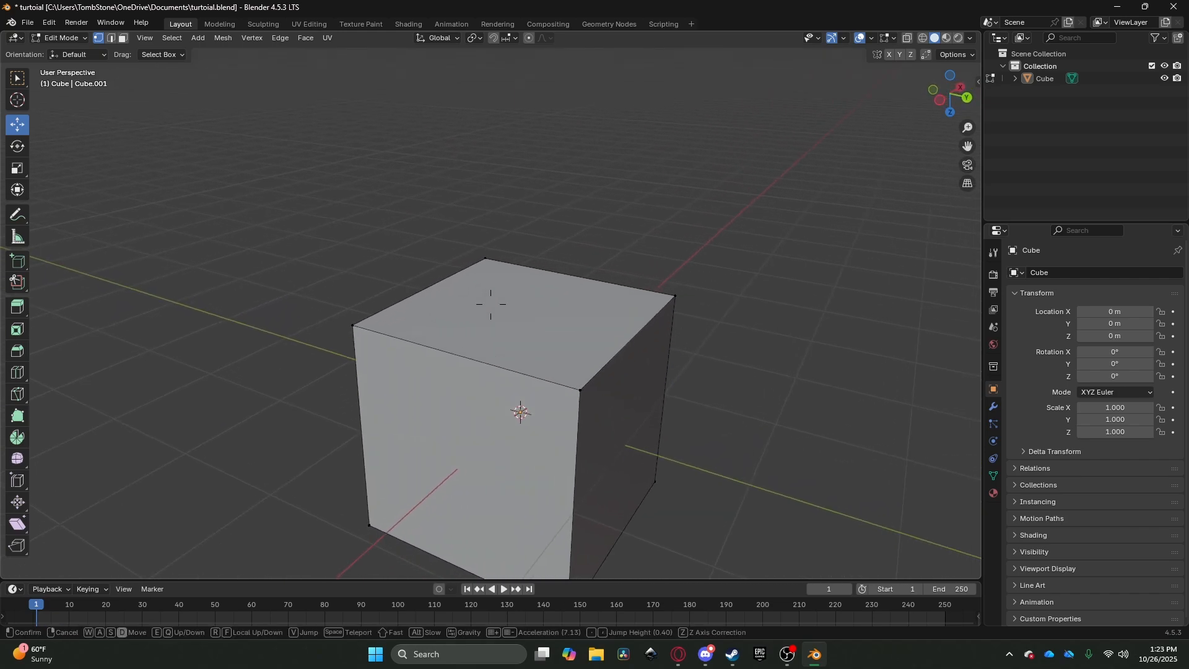
key("Escape")
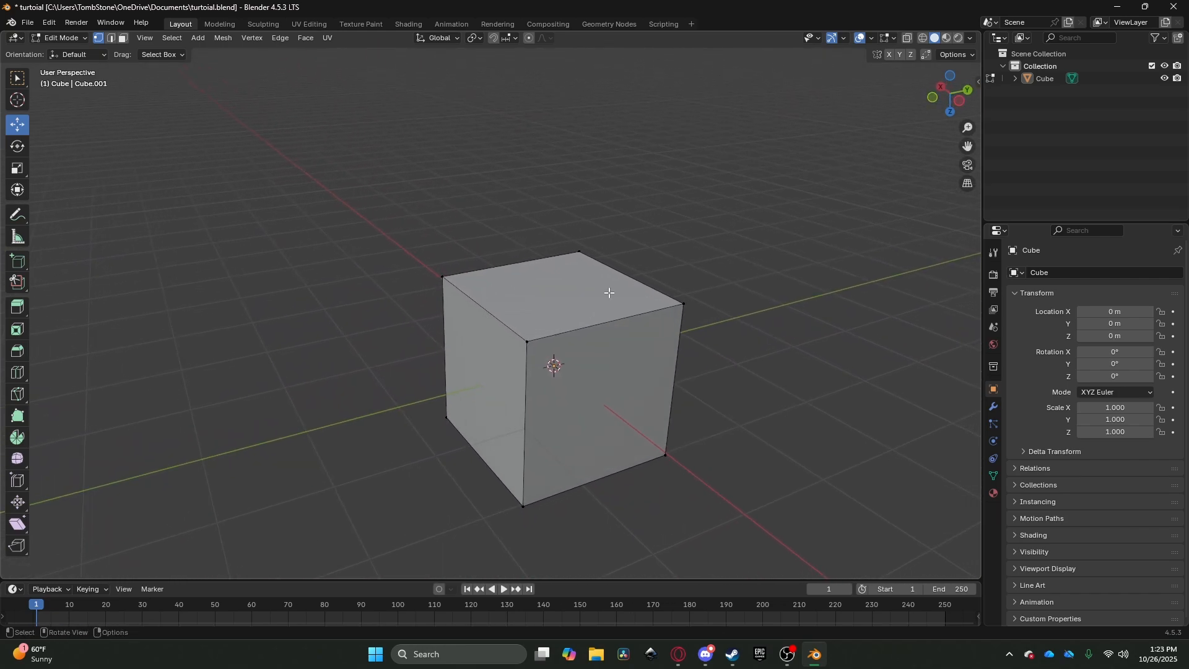
left_click(111, 38)
left_click(563, 331)
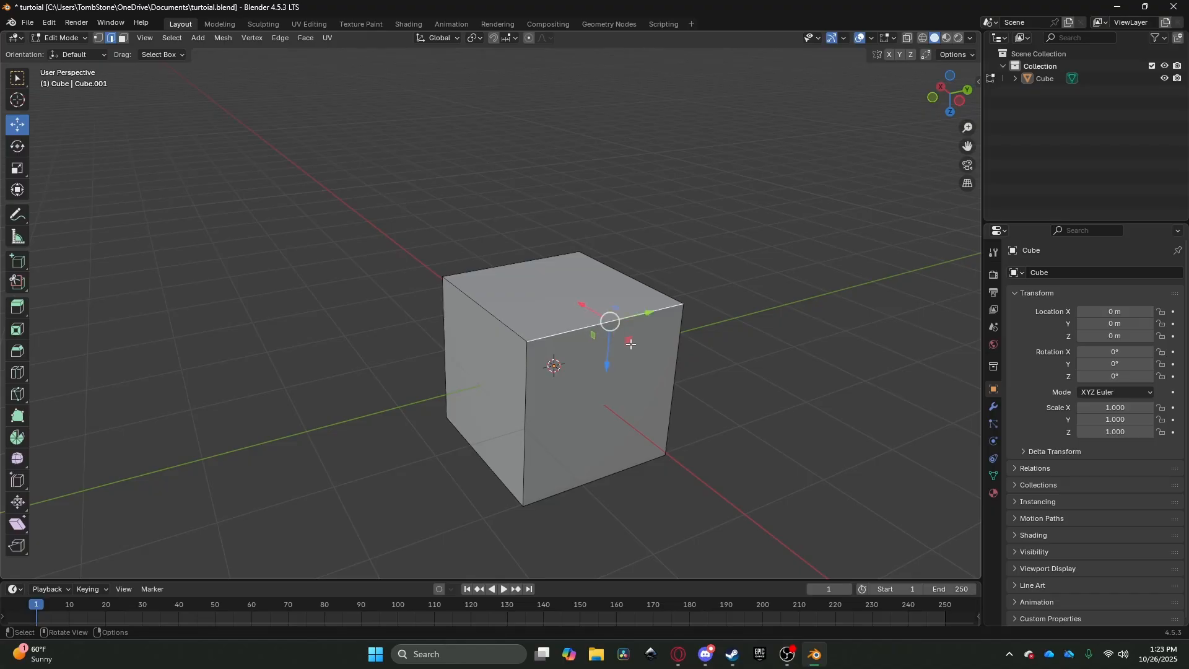
left_click_drag(609, 354, 564, 393)
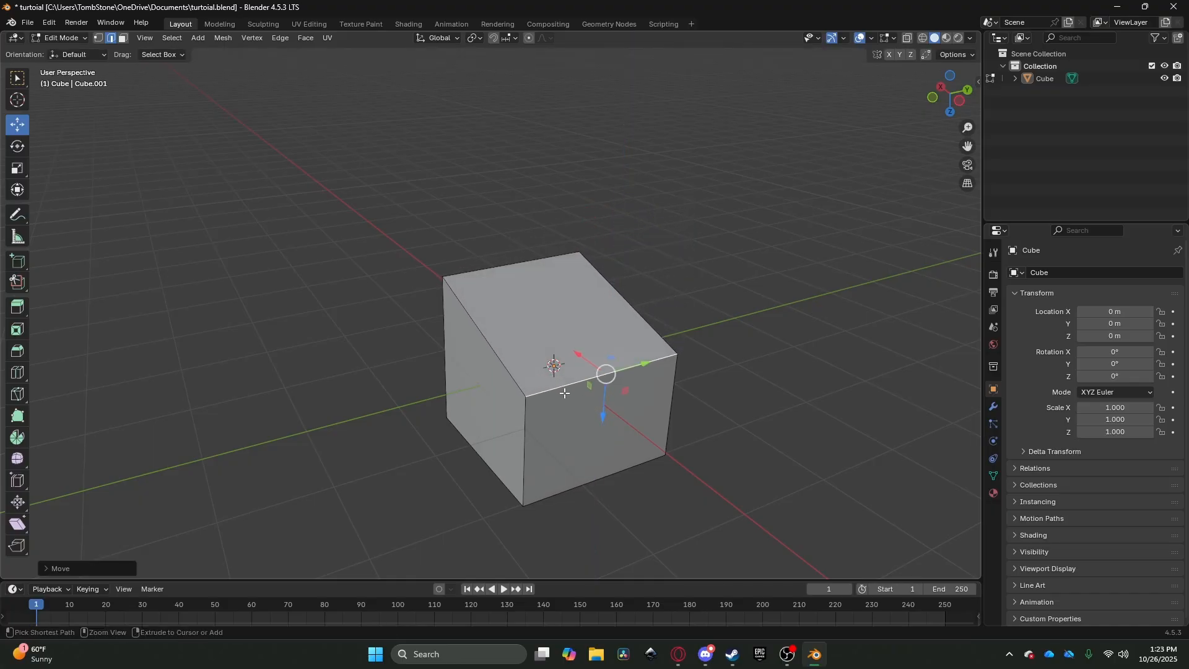
key("ctrl+z")
Step: Switch to face select mode and raise the cube's top face slightly along the Z axis
middle_click_drag(568, 218, 568, 218)
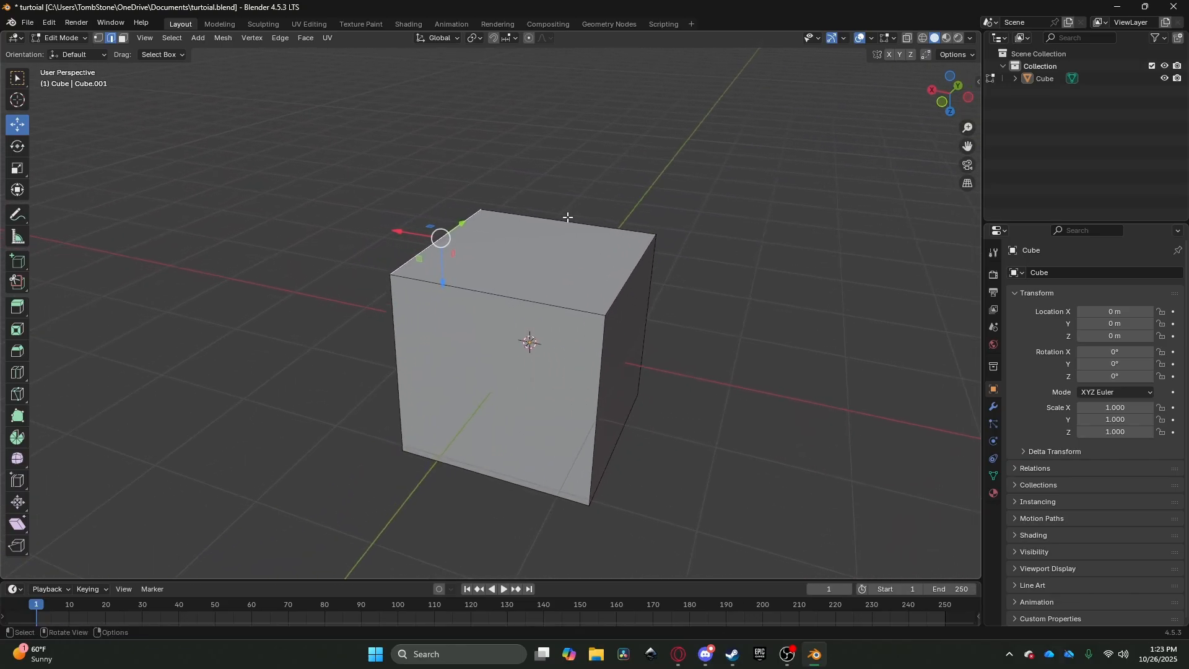
left_click(123, 38)
left_click(527, 304)
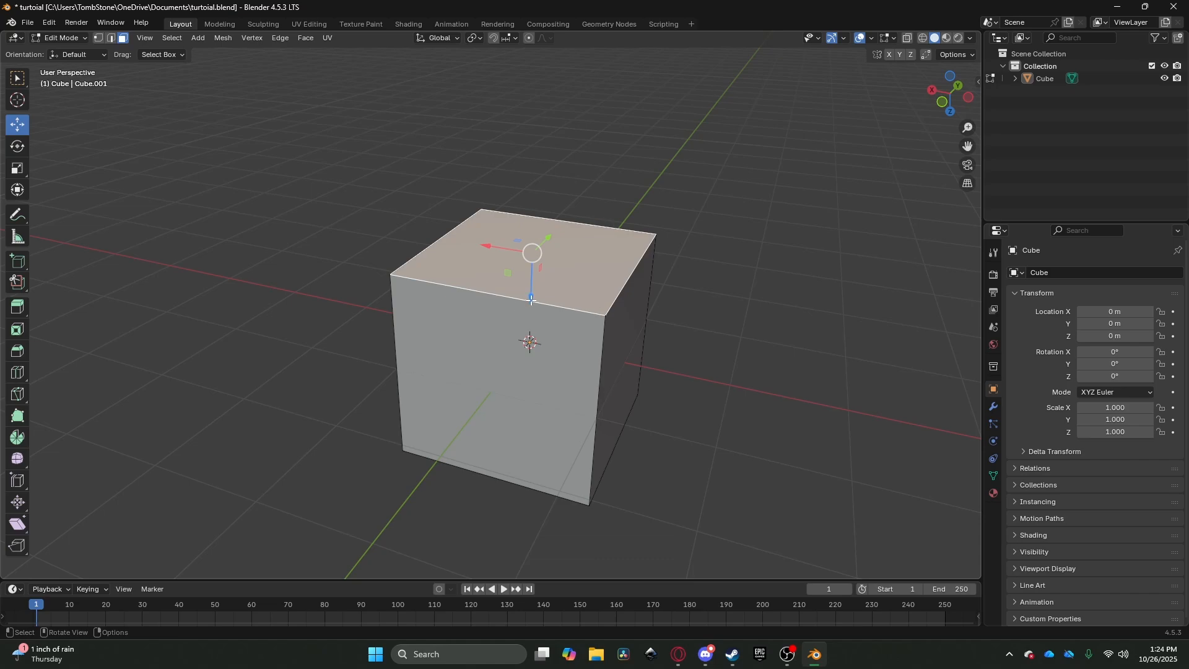
left_click_drag(531, 300, 691, 292)
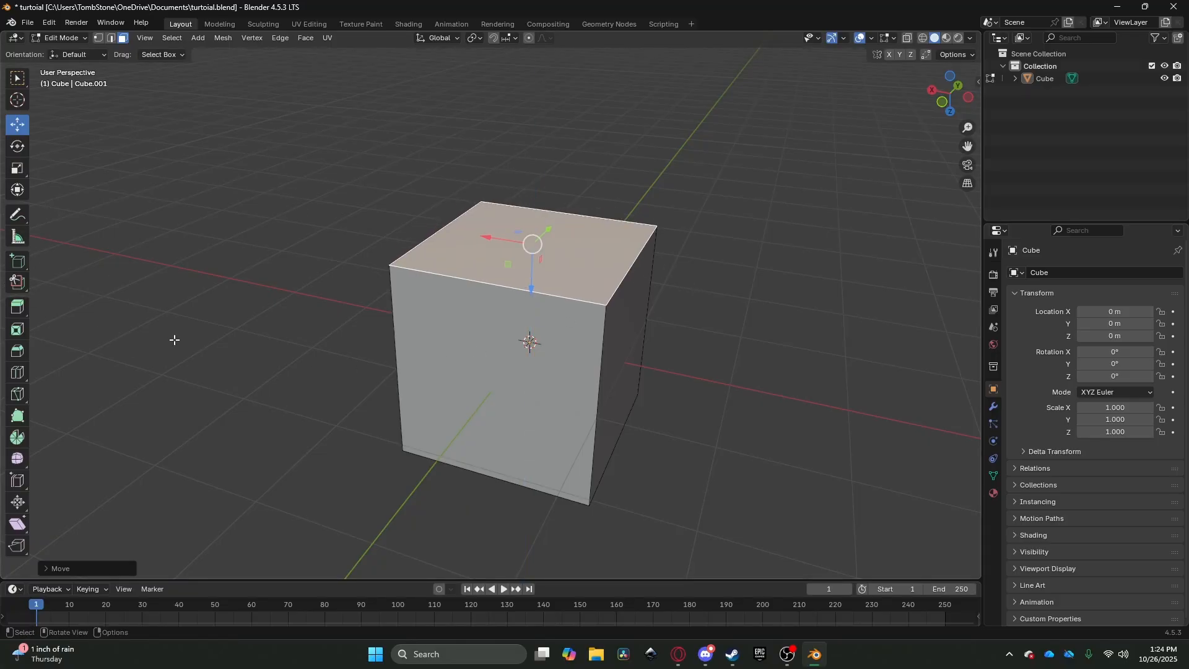
Step: Extrude the cube's top face upward to form a second block roughly as tall as the cube
left_click(202, 276)
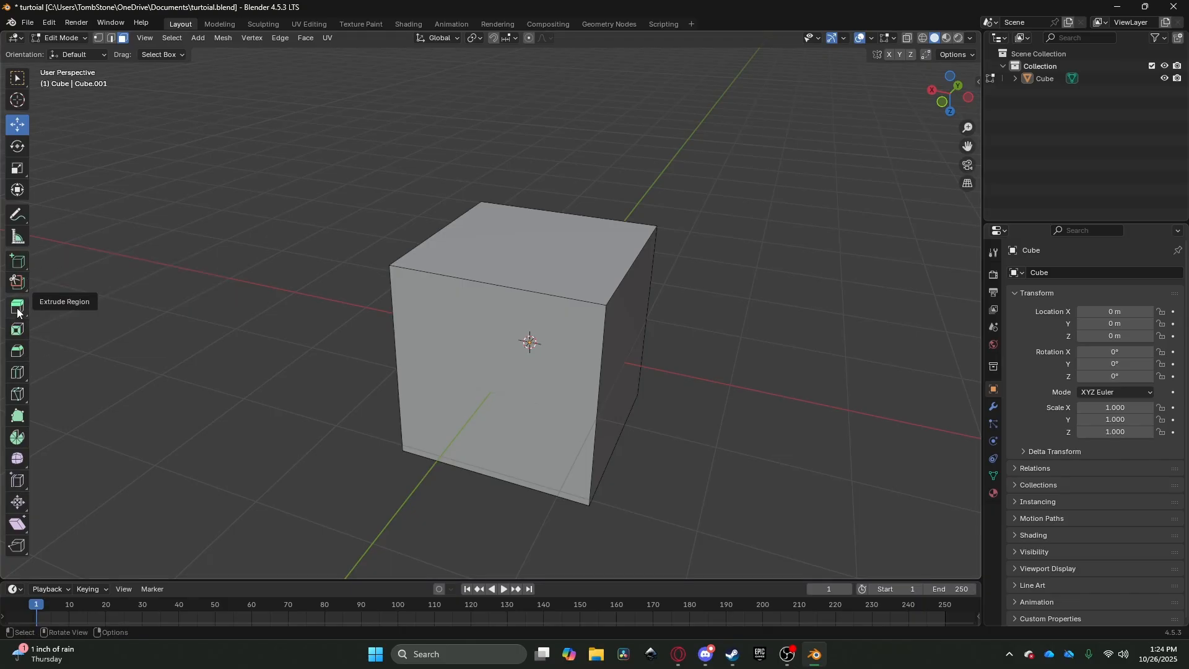
left_click(493, 241)
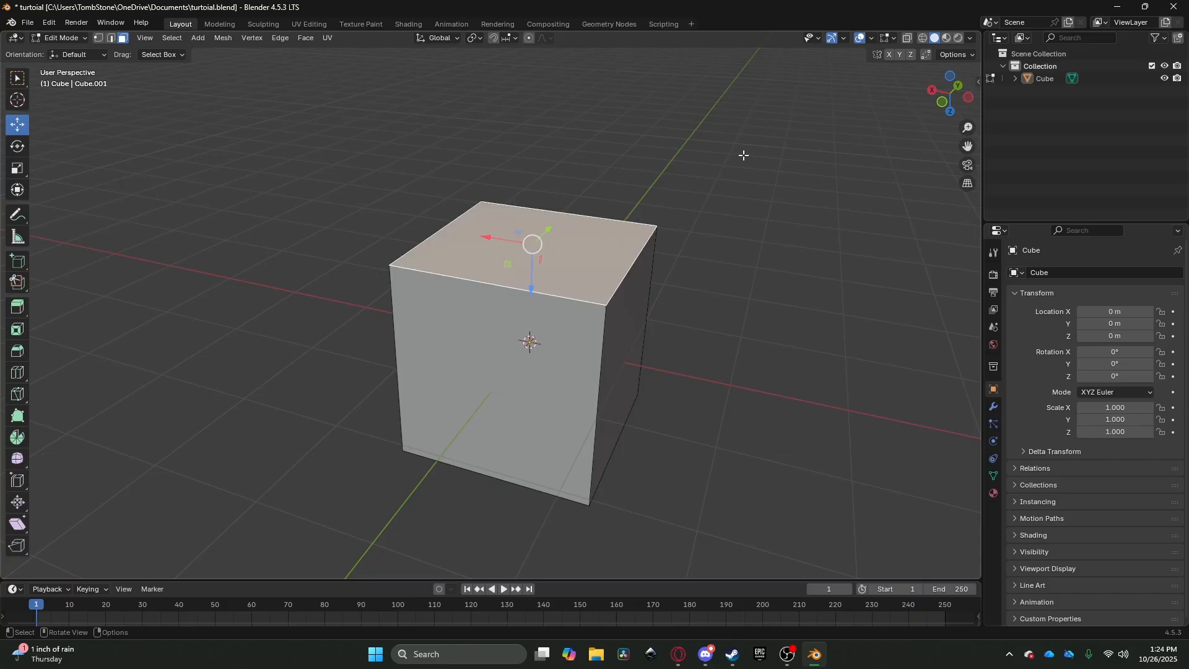
key("e")
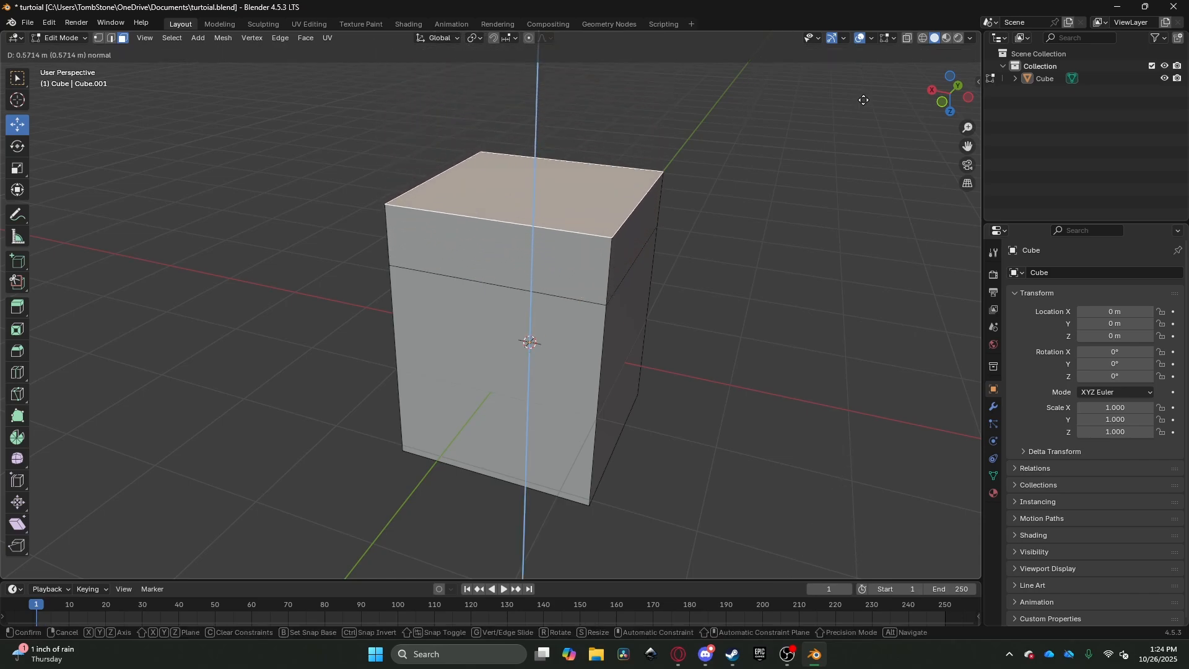
left_click(817, 523)
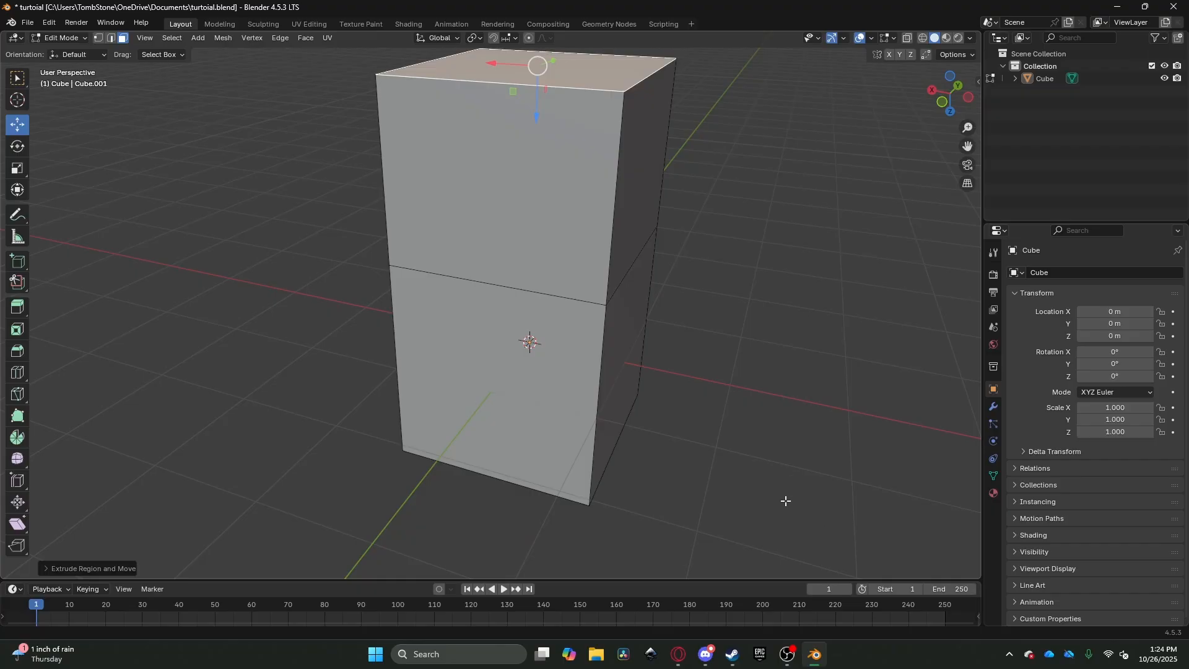
Step: Switch to Object Mode, select the extruded cube with the Move tool active, and return to Edit Mode
key("shift+grave")
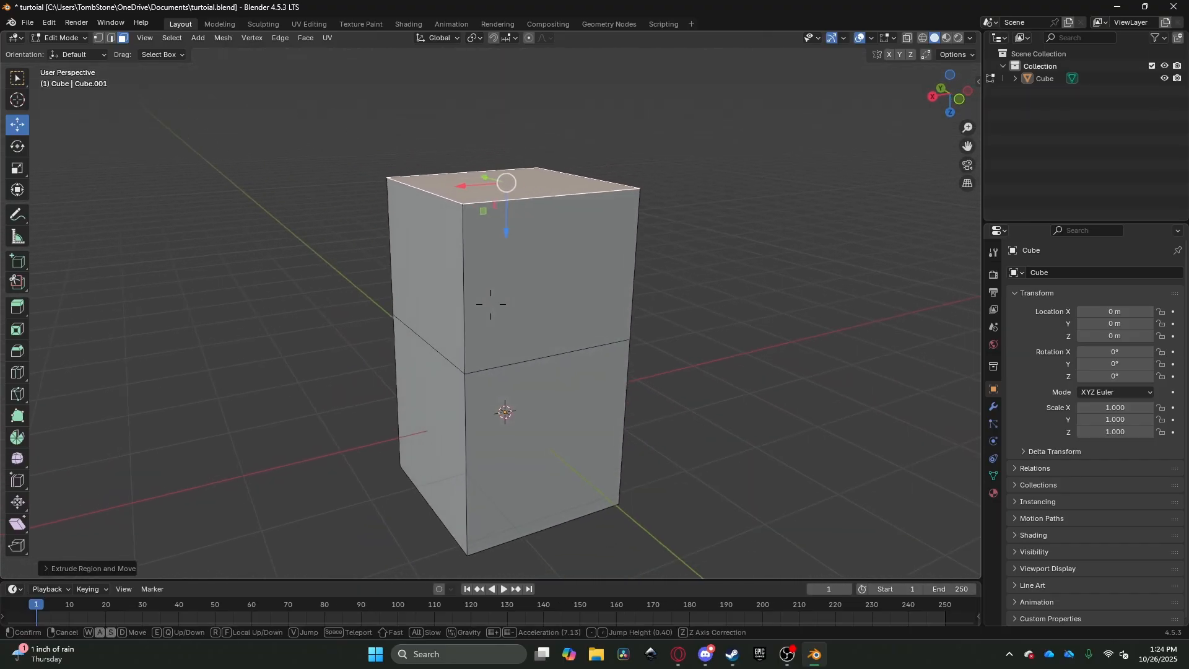
left_click(490, 303)
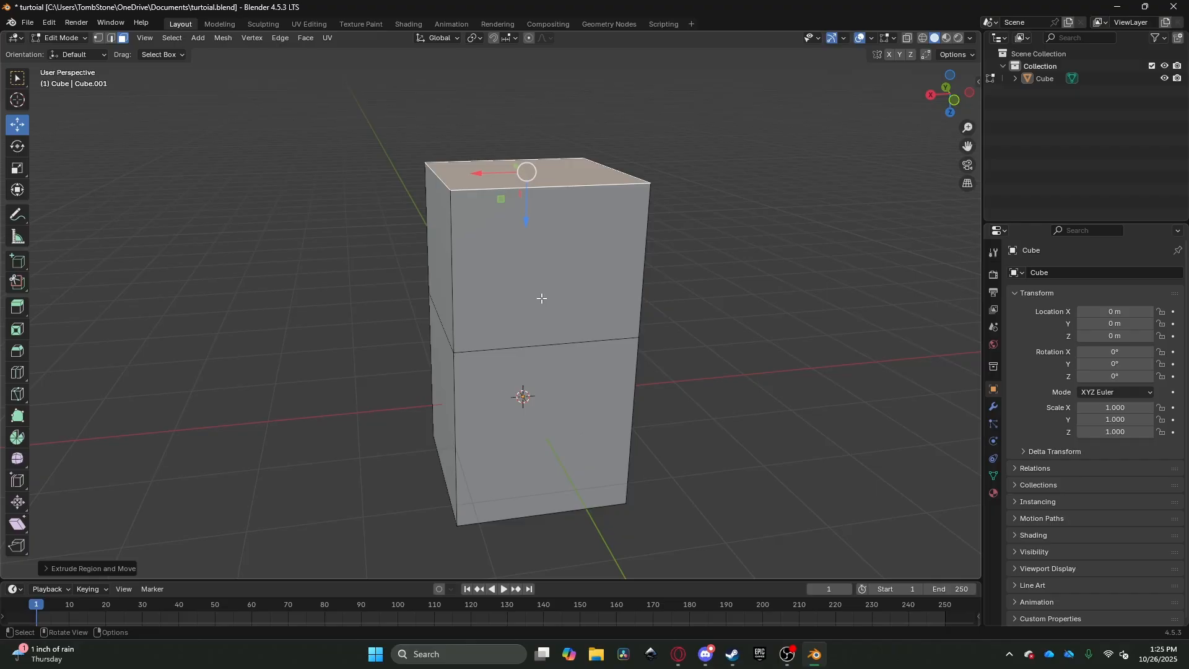
key("Tab")
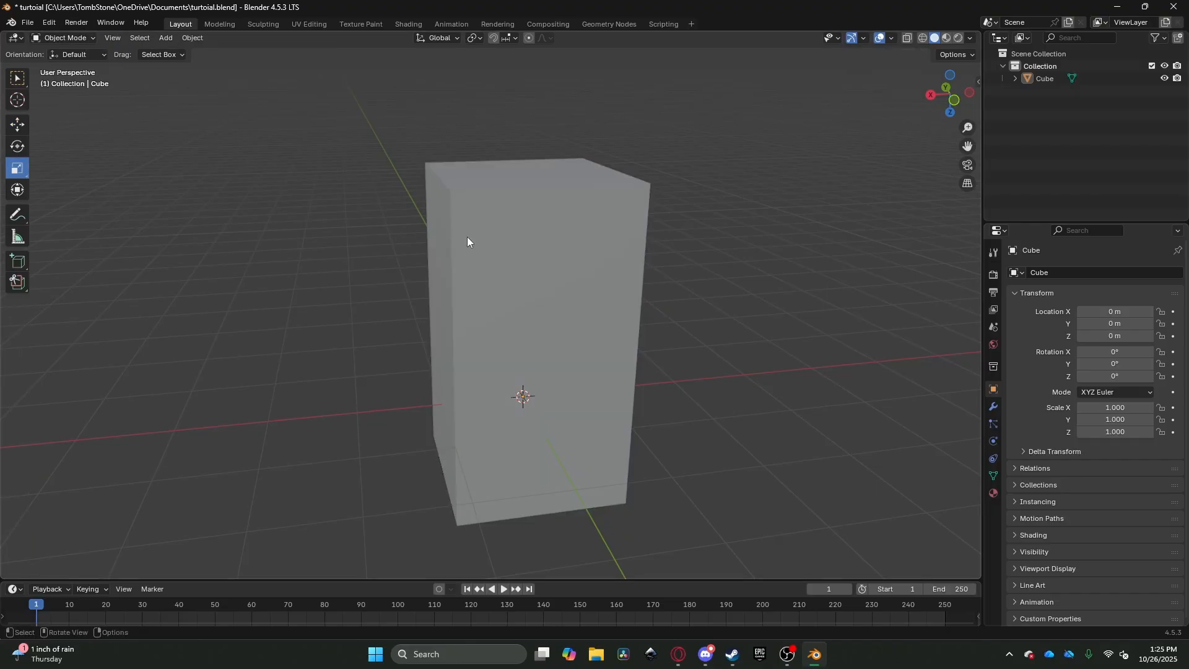
left_click(586, 301)
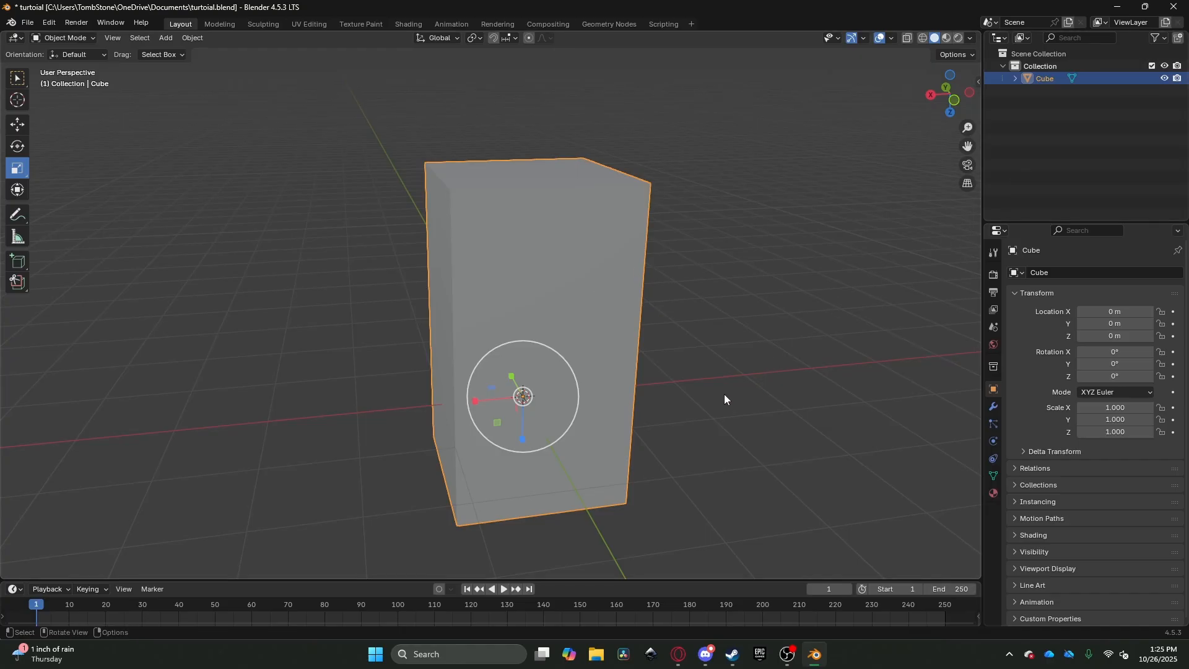
left_click(13, 127)
key("Tab")
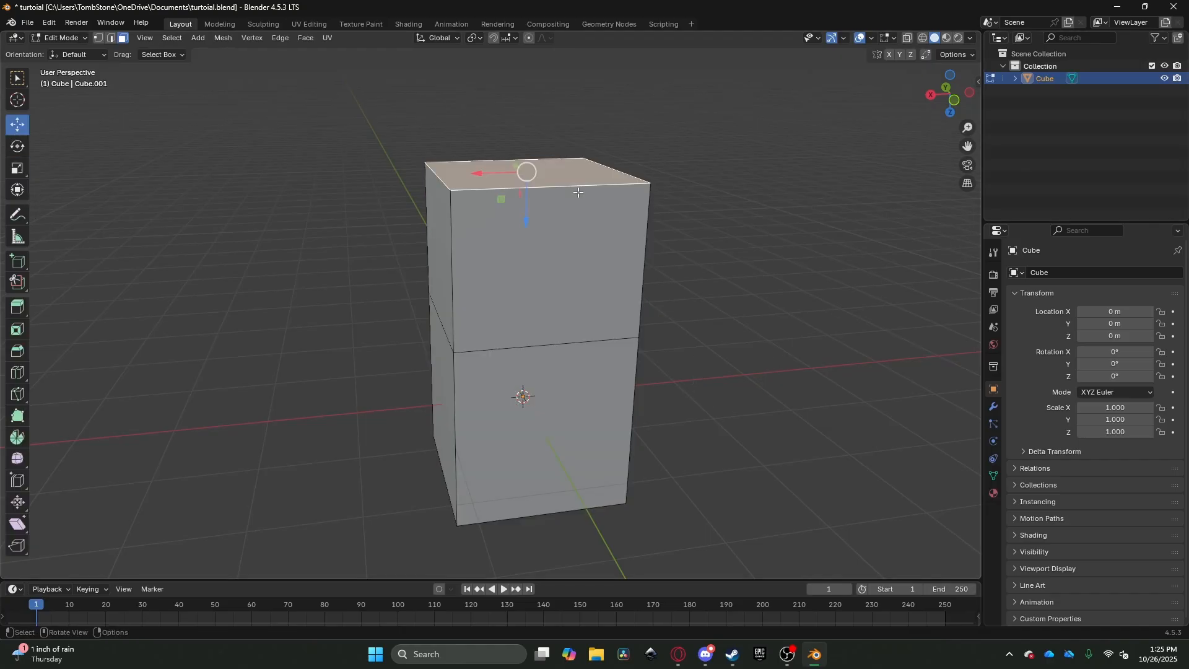
Step: Switch to edge select mode and pull a top edge of the extruded block outward along the Y axis into an overhang
left_click(547, 341)
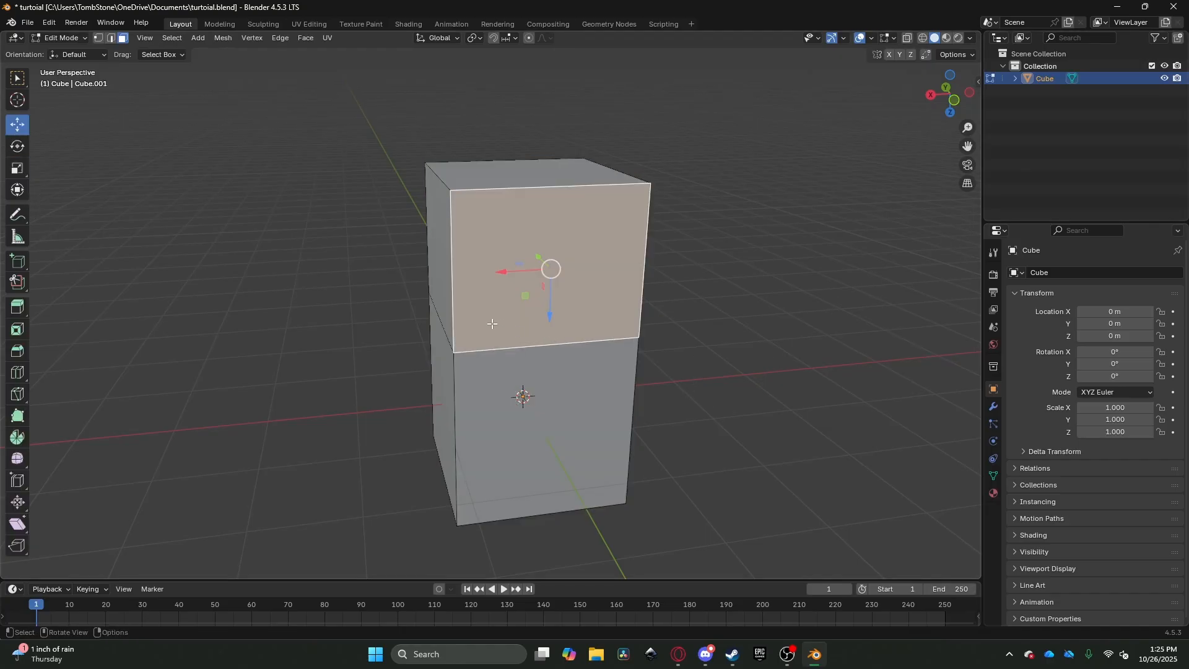
left_click(112, 38)
left_click(535, 346)
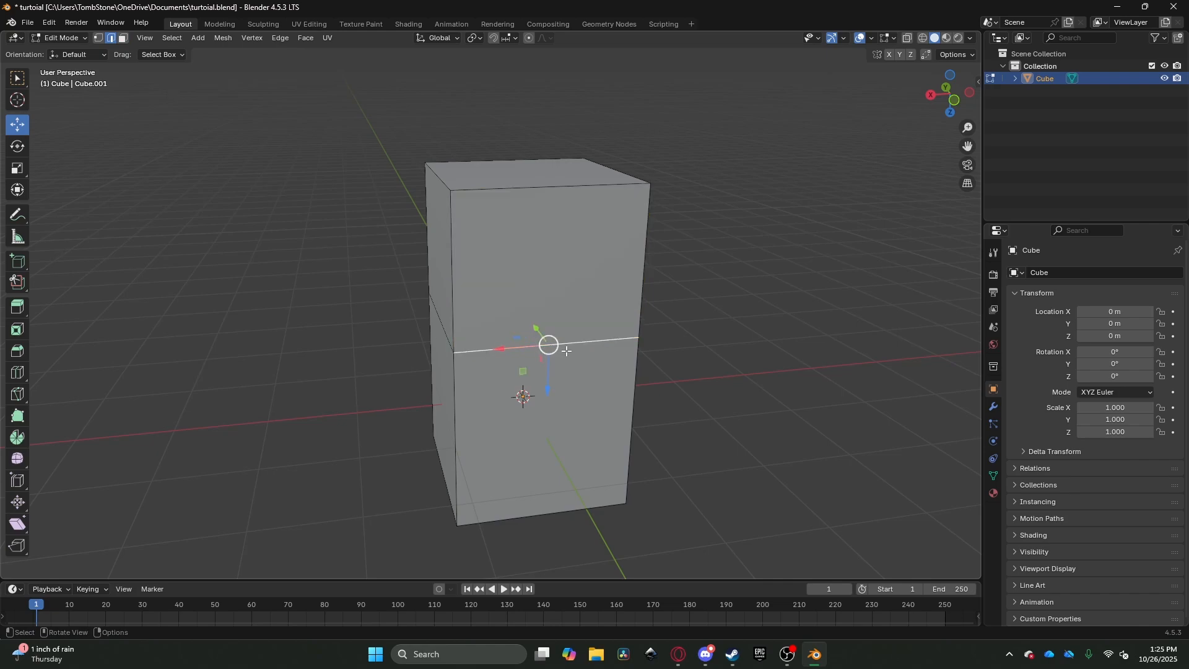
key("shift+grave")
left_click(636, 374)
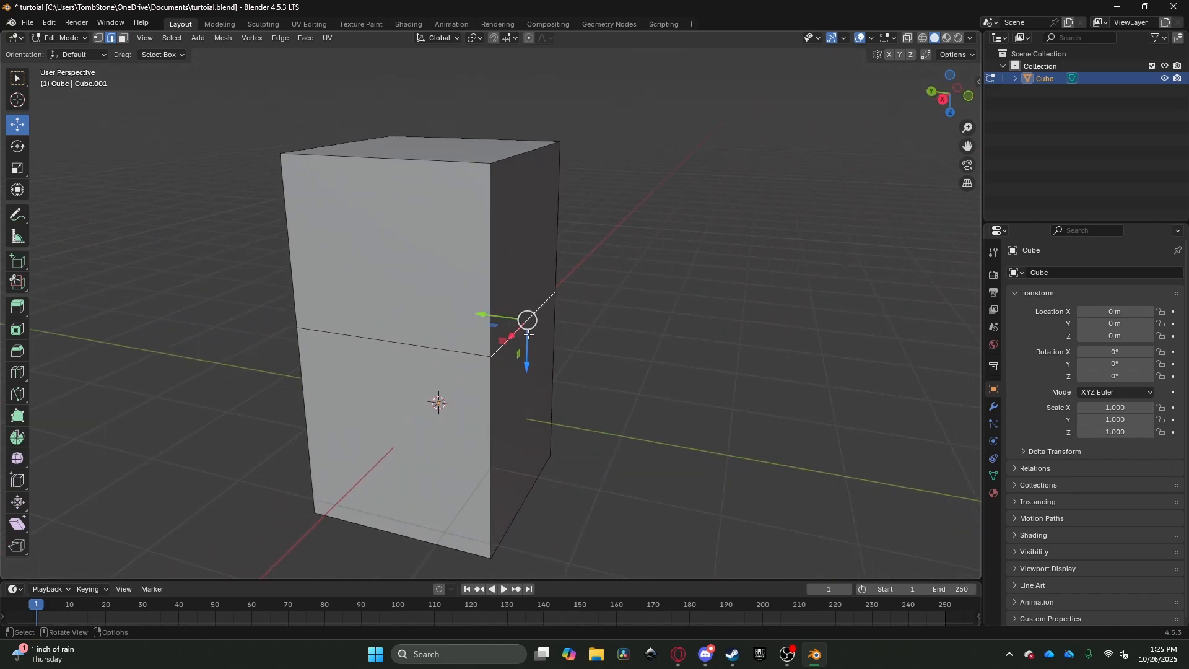
left_click(516, 152)
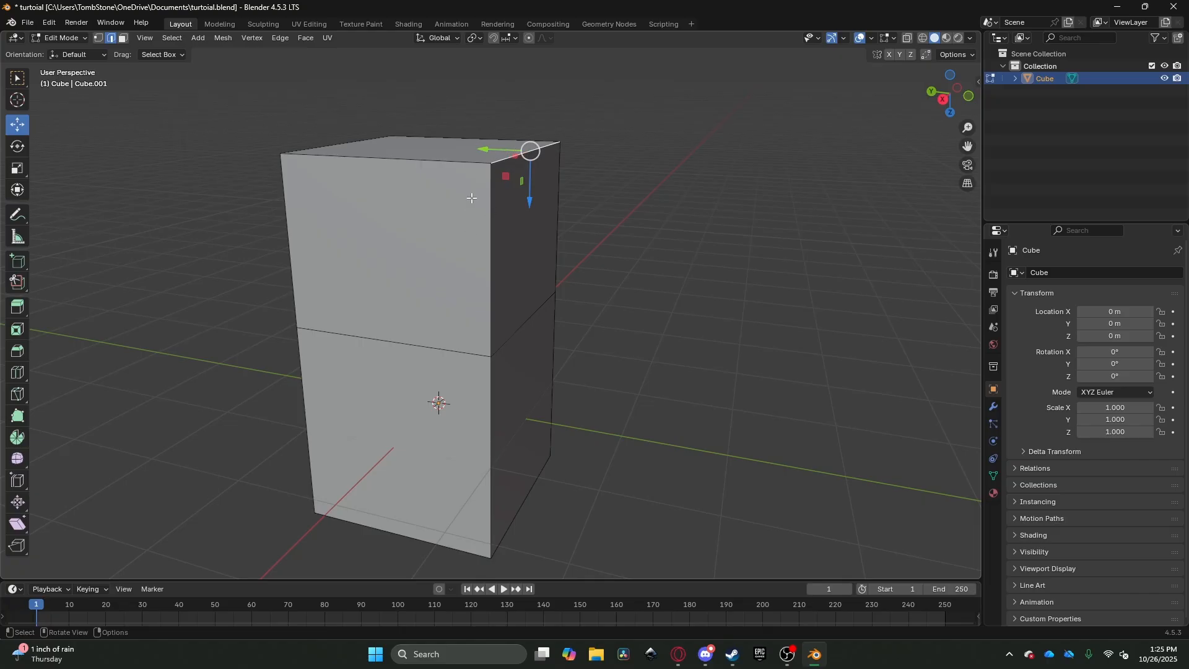
left_click_drag(500, 151, 721, 195)
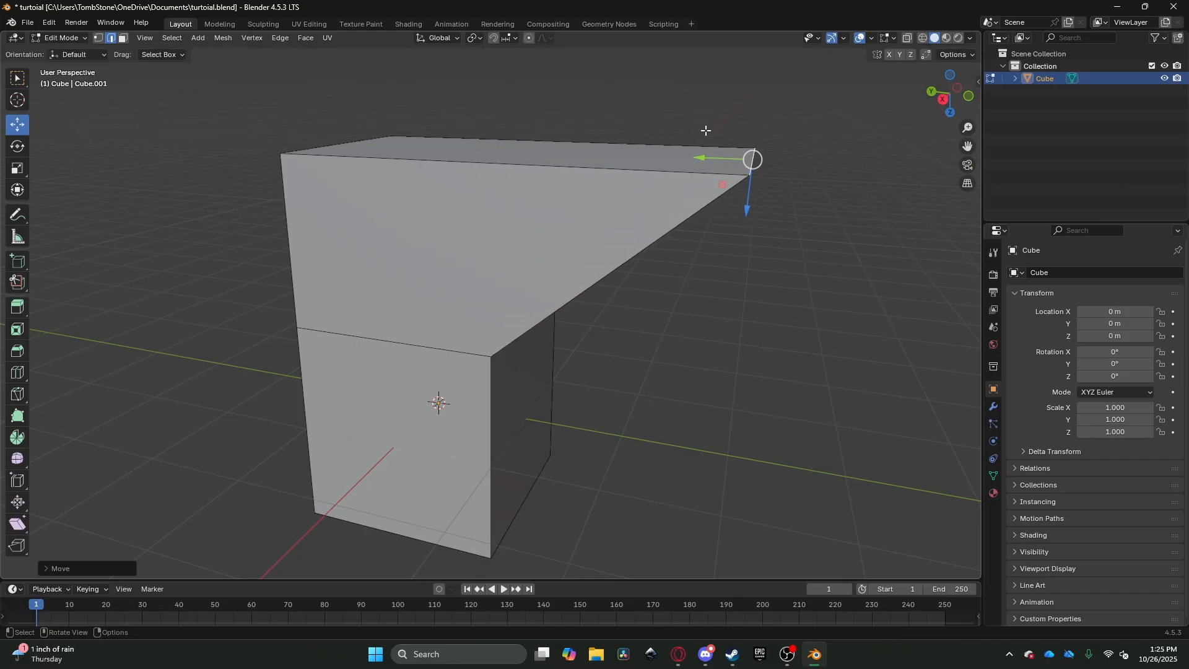
Step: Pull the block's top edge on the positive X side outward along the X axis into a second overhang
left_click(705, 130)
key("shift+grave")
key("a")
key("s")
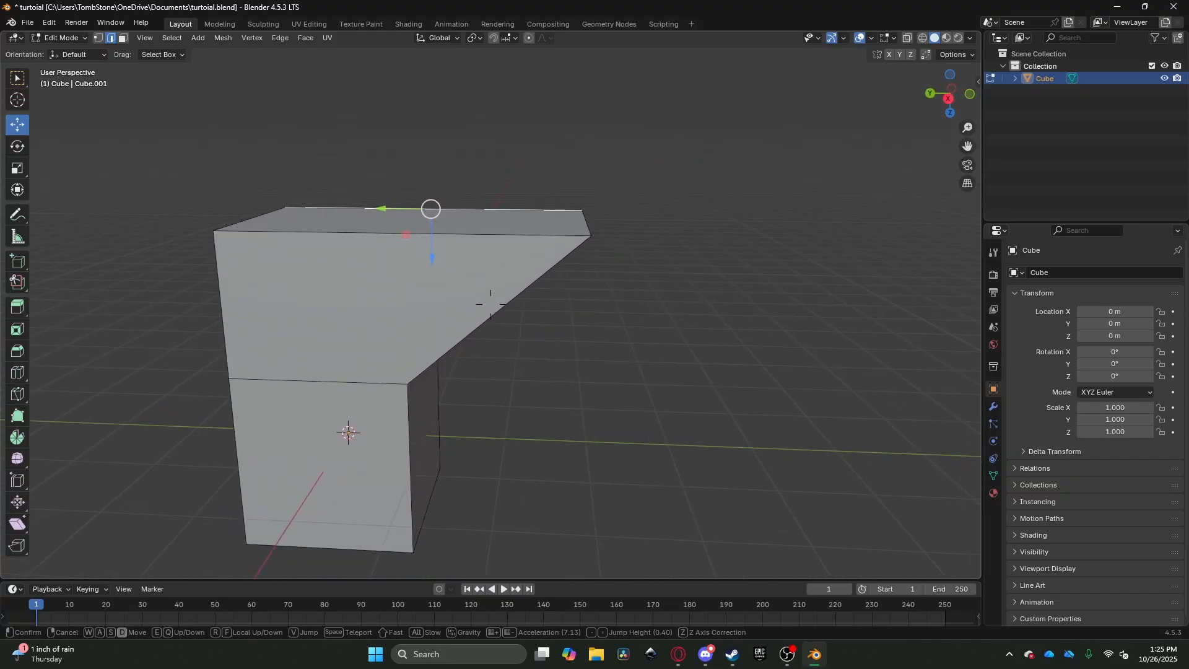
key("d")
key("w")
key("s")
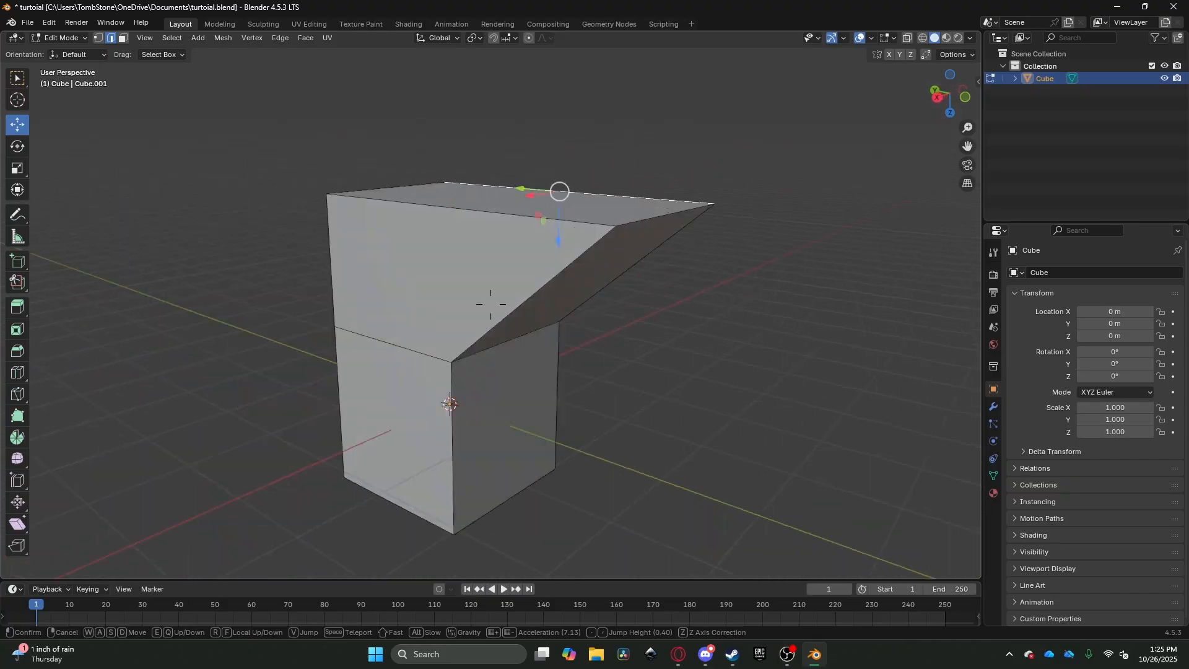
key("a")
key("s")
key("d")
left_click(693, 118)
middle_click_drag(693, 118, 620, 280)
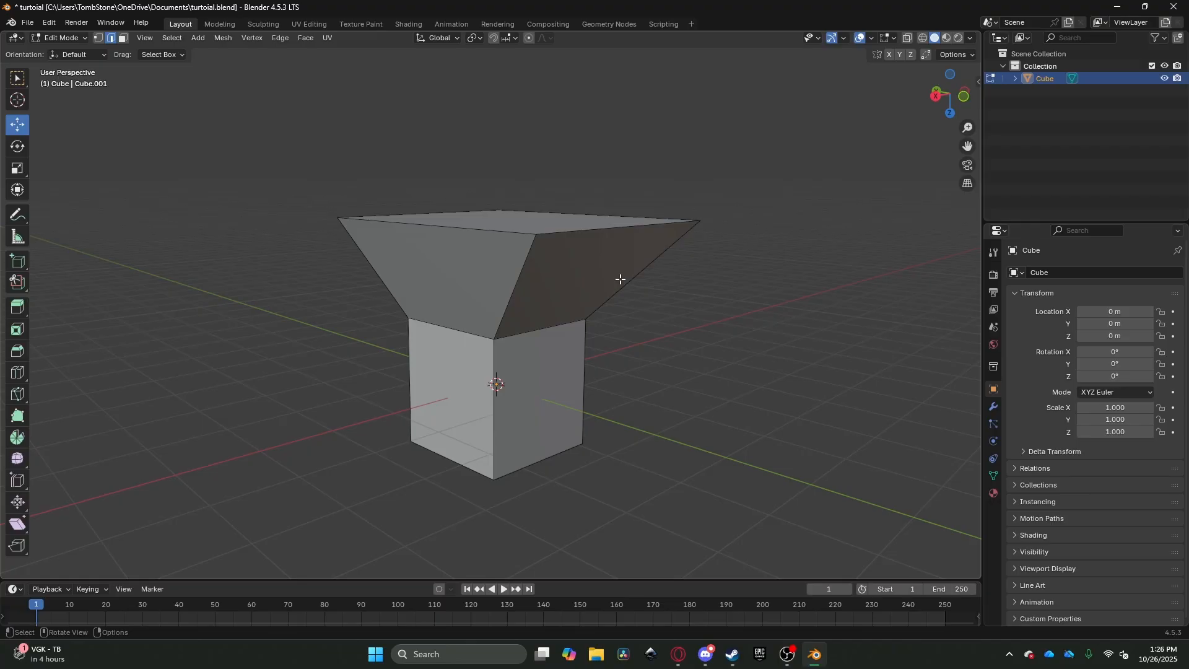
Step: Examine the flared block up close and from several angles
key("shift+grave")
key("w")
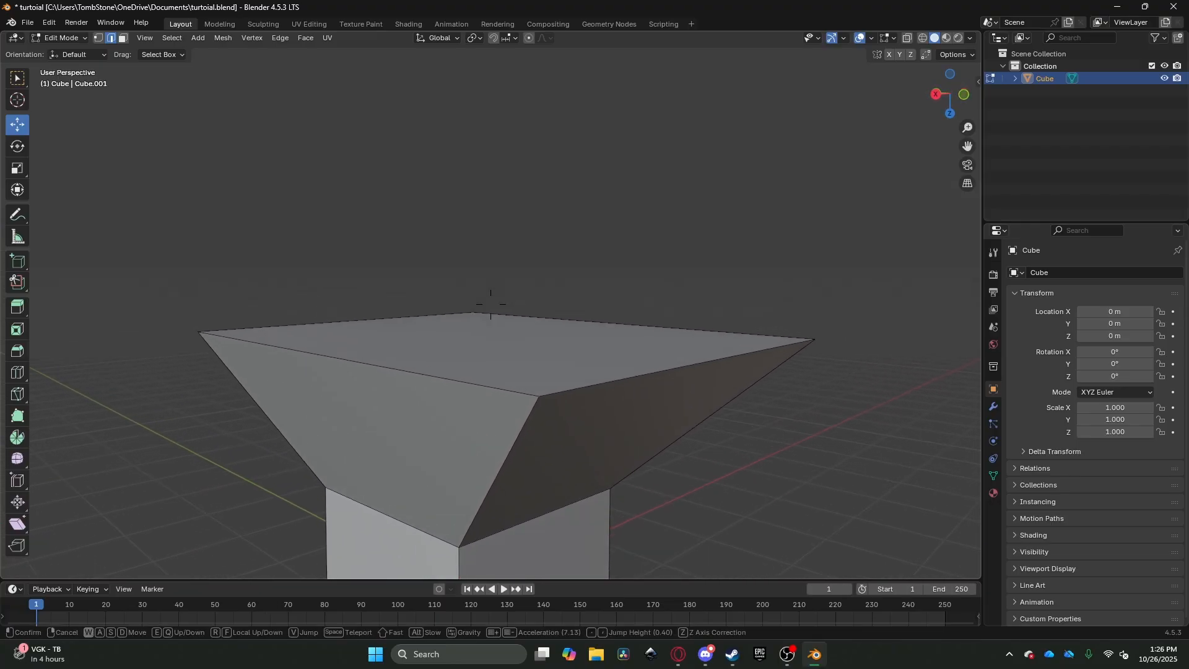
key("s")
key("w")
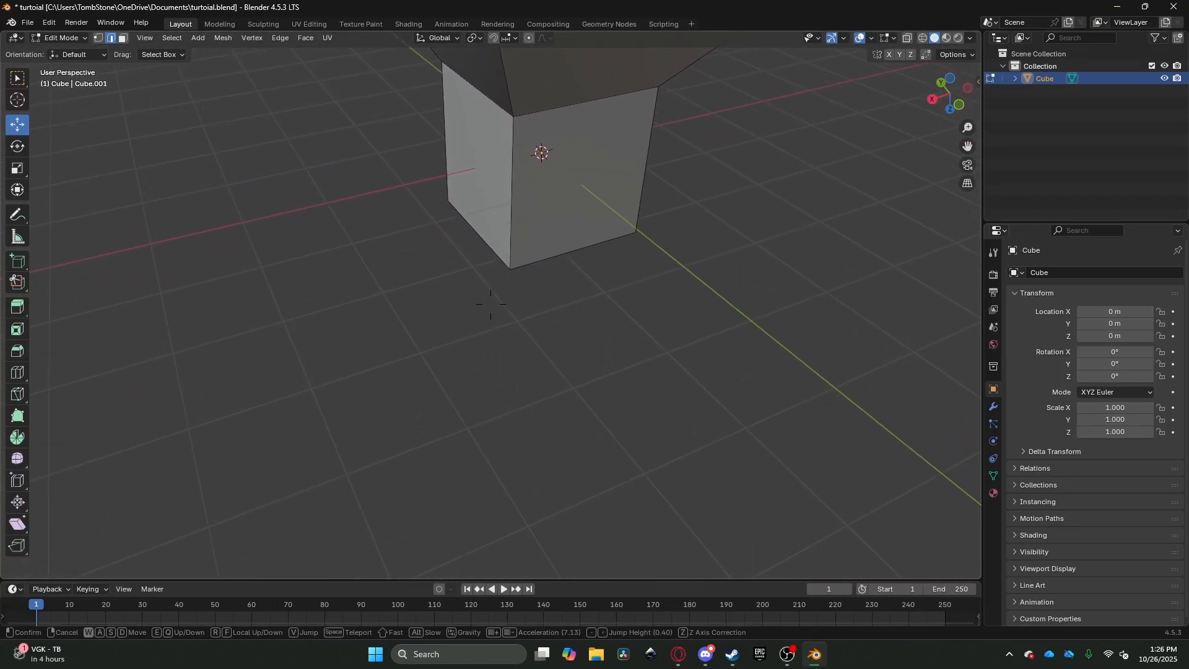
key("s")
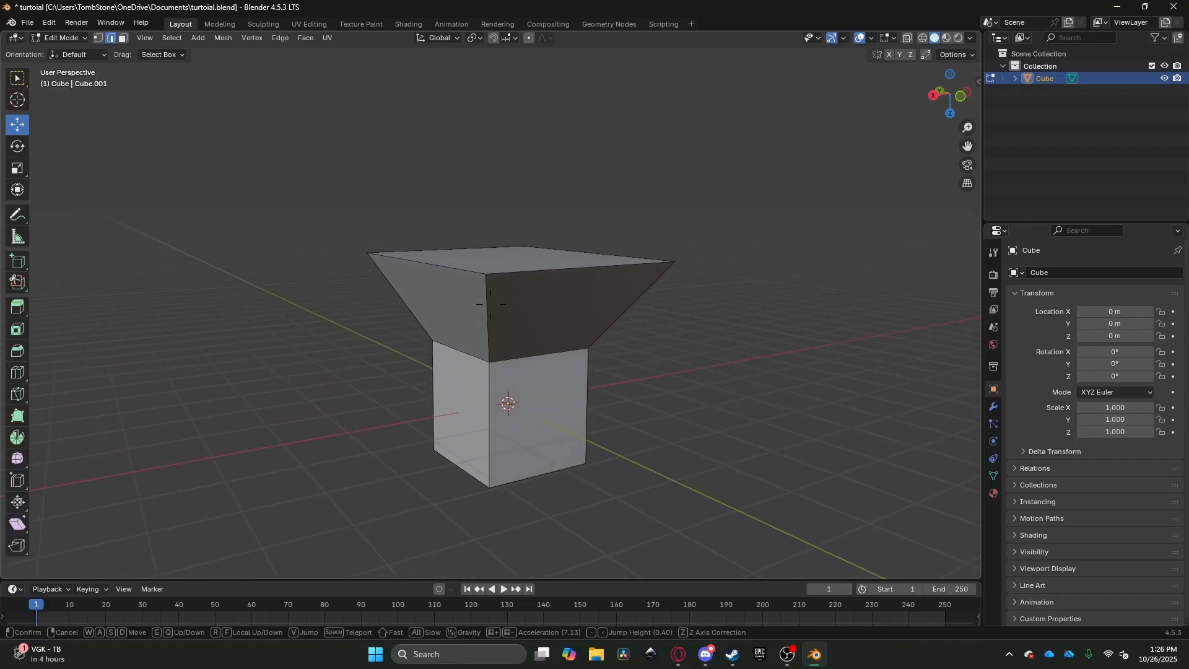
key("a")
key("w")
left_click(605, 263)
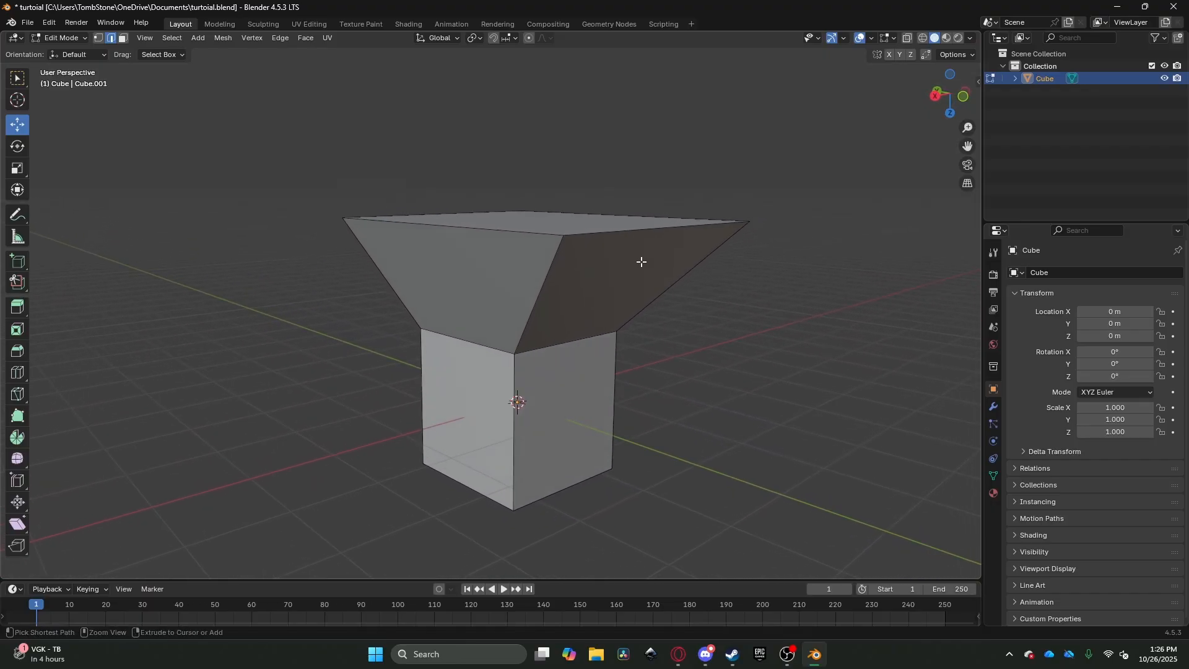
Step: Undo the edge pulls and the extrusion back to the plain cube, and deselect its top face
key("ctrl+z")
key("ctrl+z")
key("ctrl+z")
key("ctrl+z")
key("ctrl+z")
key("ctrl+z")
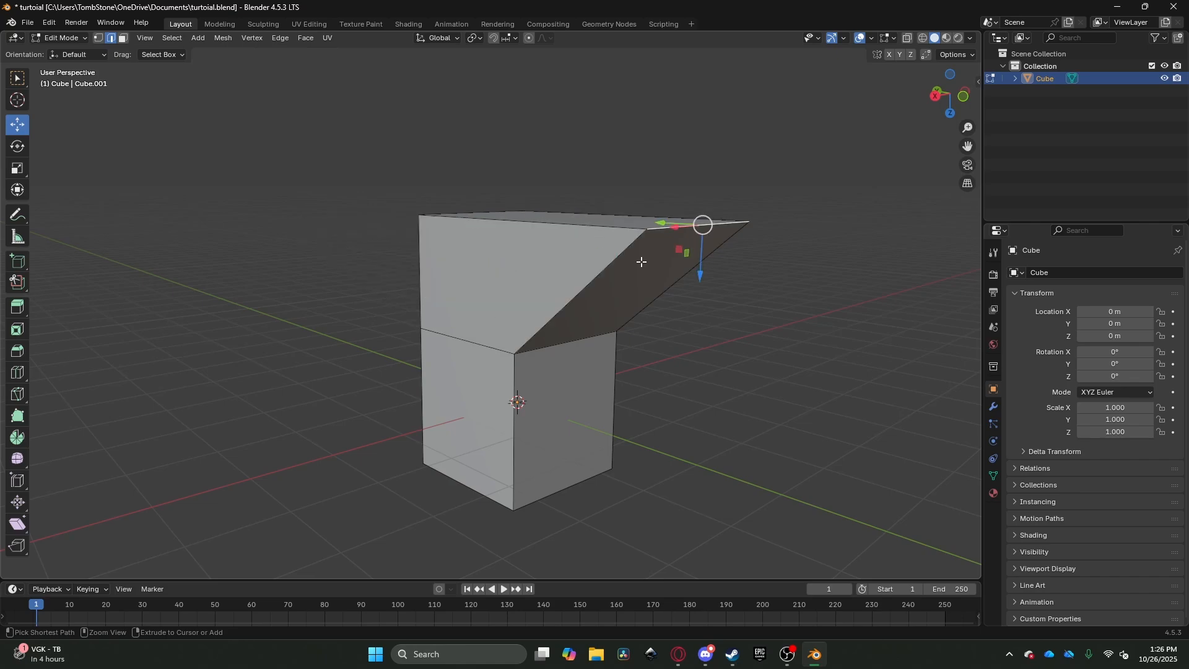
key("ctrl+z")
key("ctrl+z")
key("ctrl+z")
key("ctrl+z")
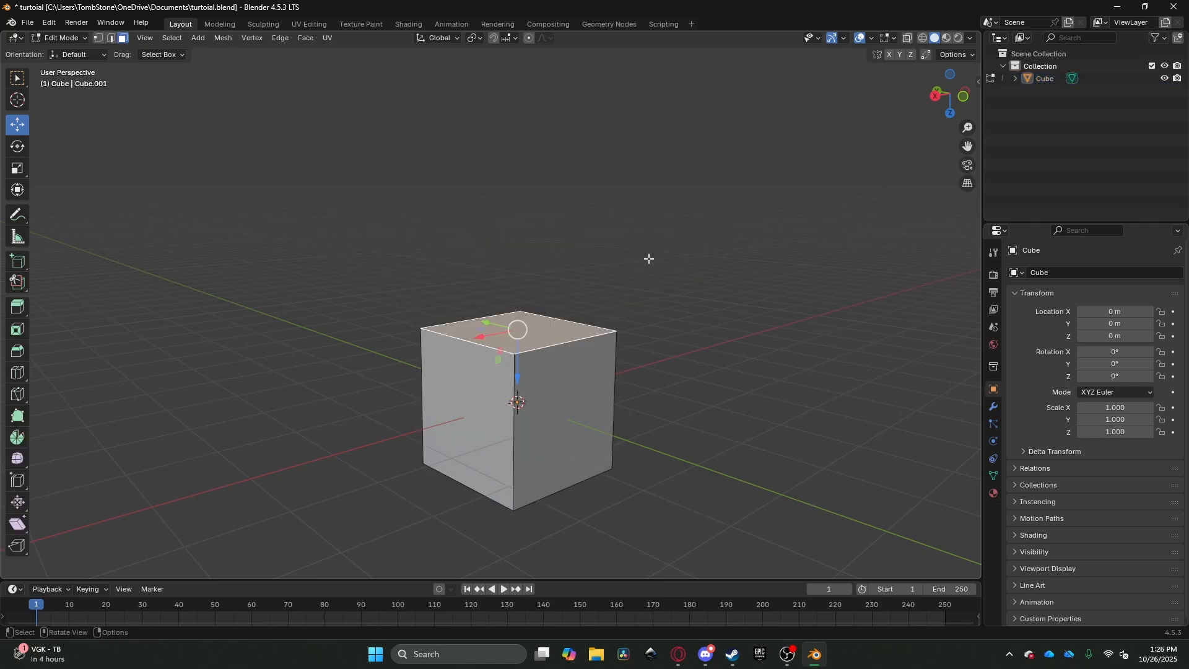
left_click(649, 259)
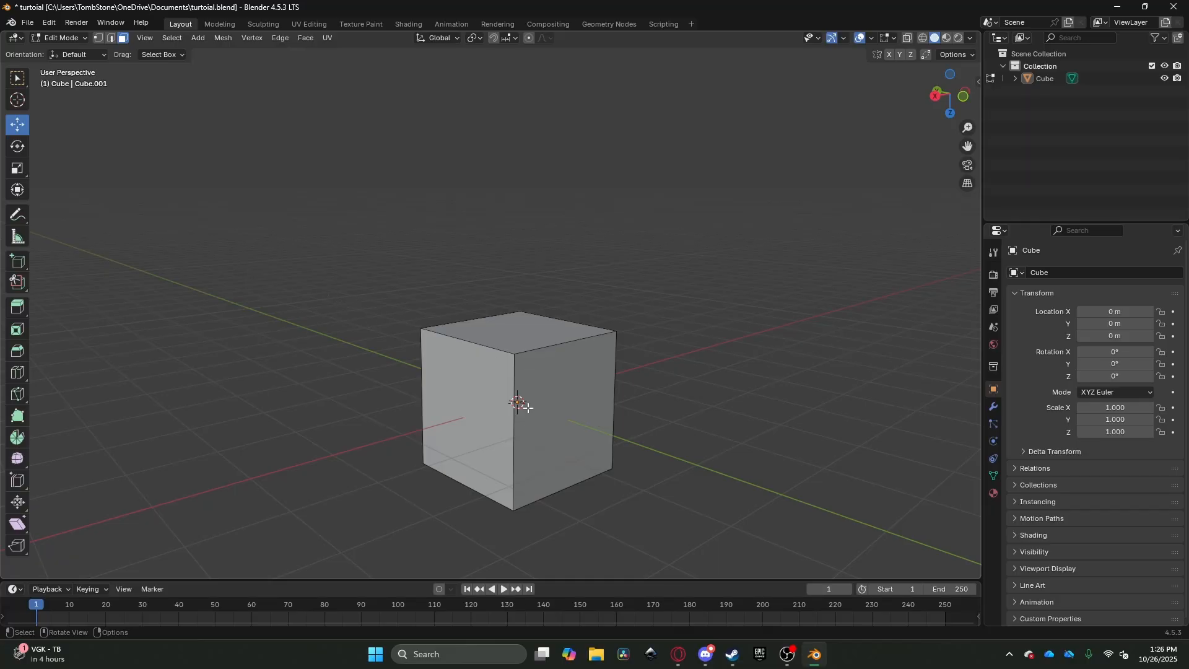
left_click(507, 347)
key("e")
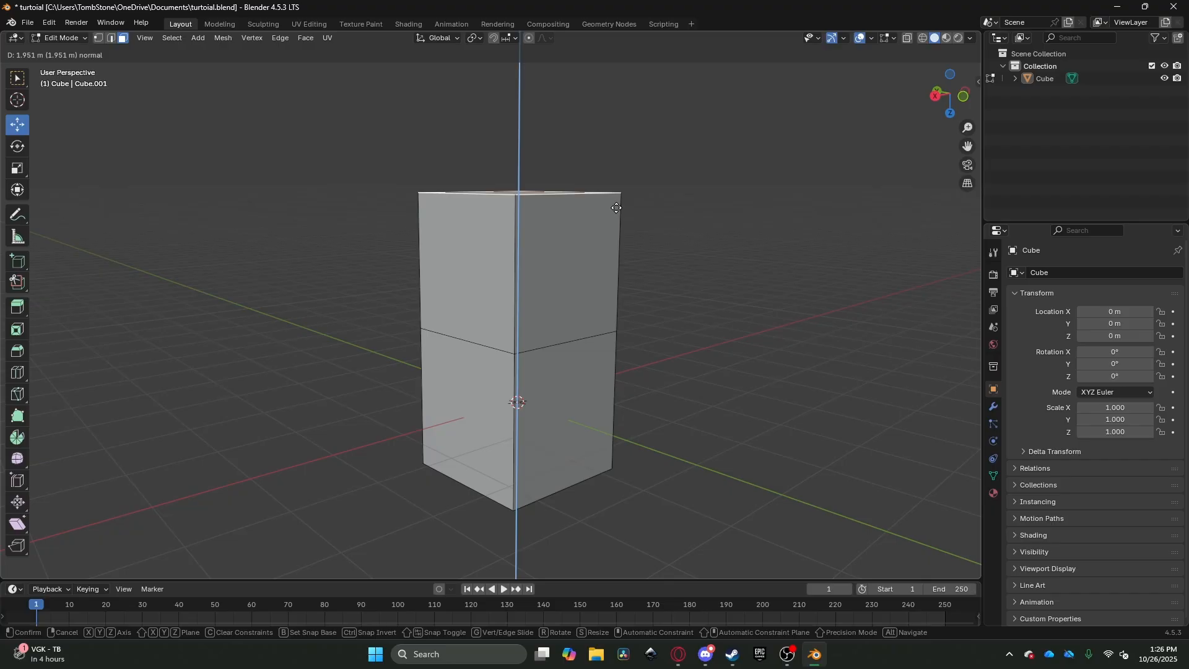
key("Escape")
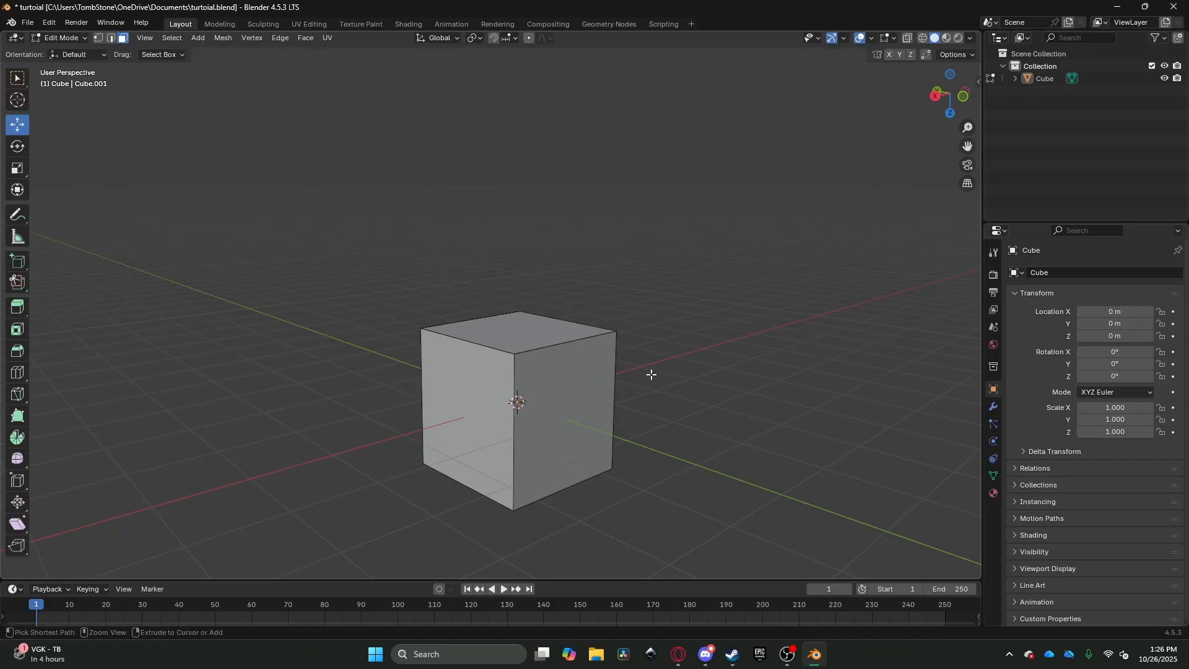
Step: Add a single horizontal loop cut around the middle of the cube with no edge slide, and deselect it
key("ctrl+r")
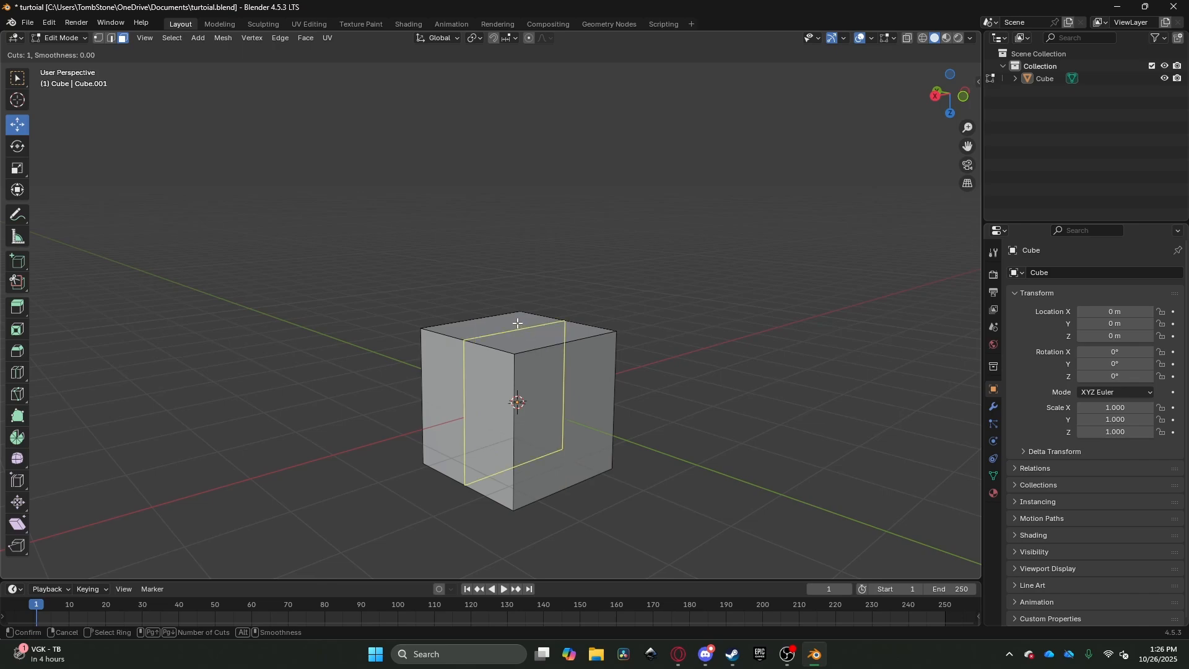
left_click(528, 417)
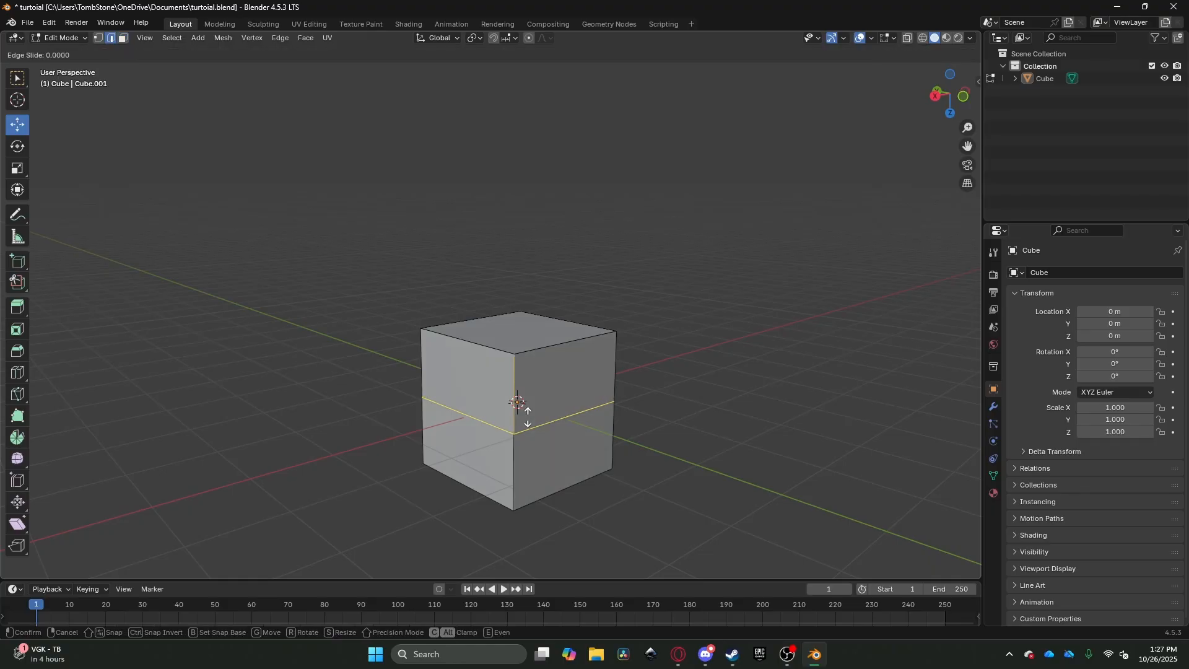
left_click(528, 418)
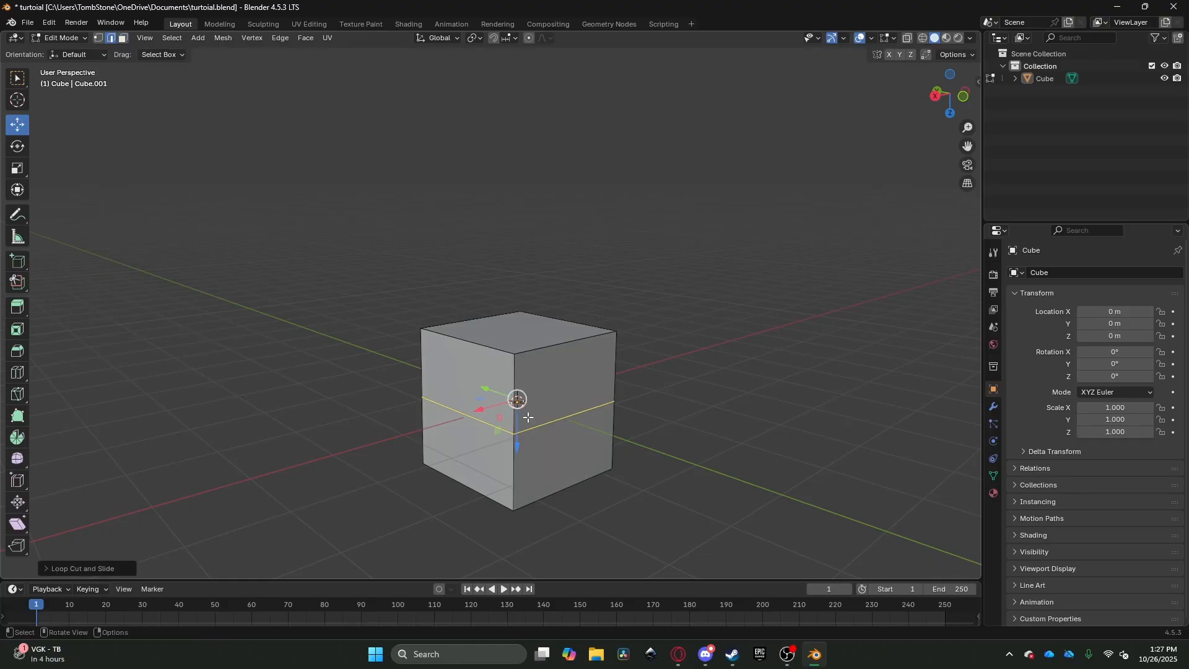
left_click(643, 396)
left_click(619, 385)
Step: Switch to face select mode and try extruding the upper half of the cube's right-hand side face outward, followed by its lower half
key("shift+grave")
key("w")
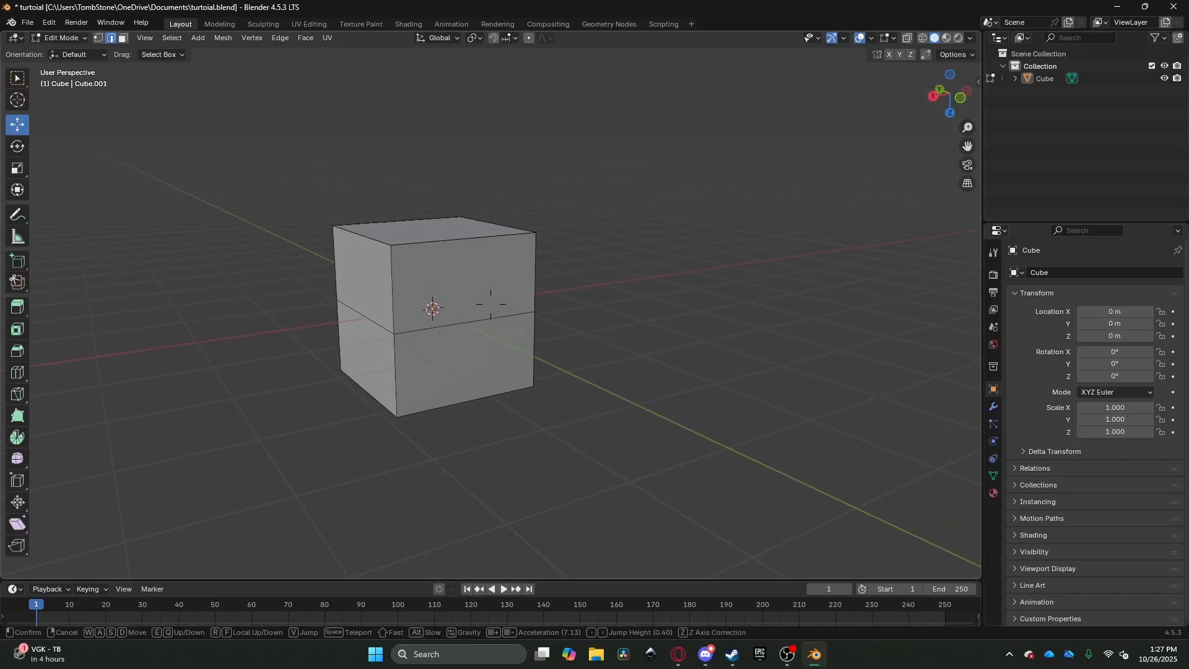
key("w")
left_click(698, 364)
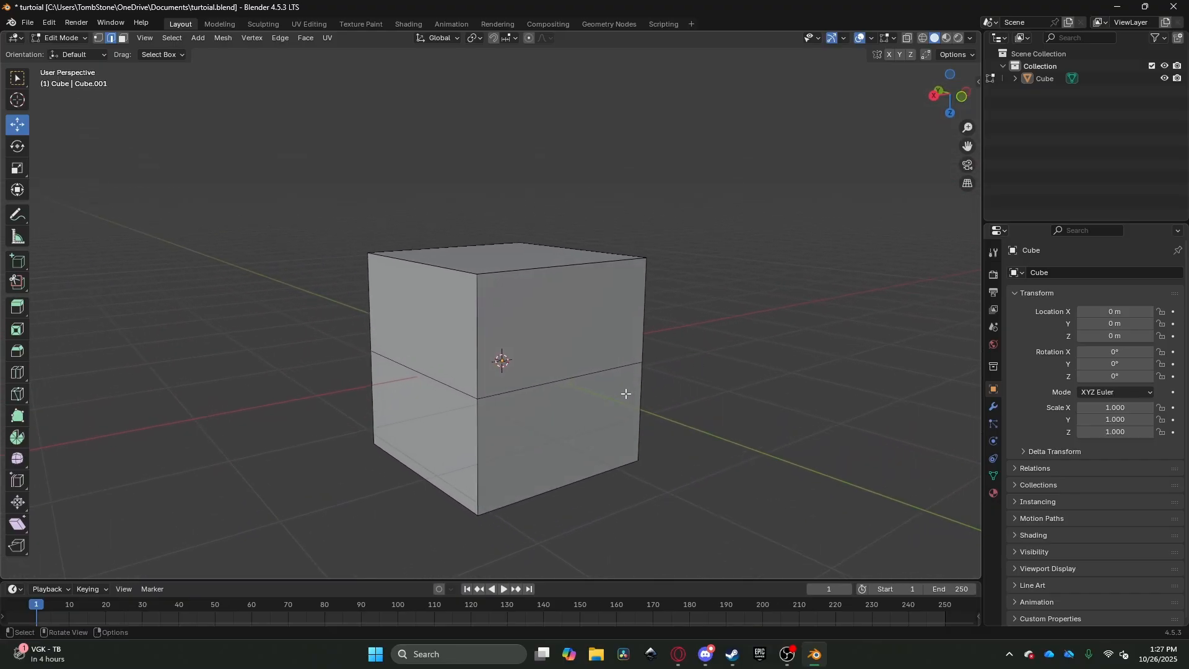
left_click(123, 38)
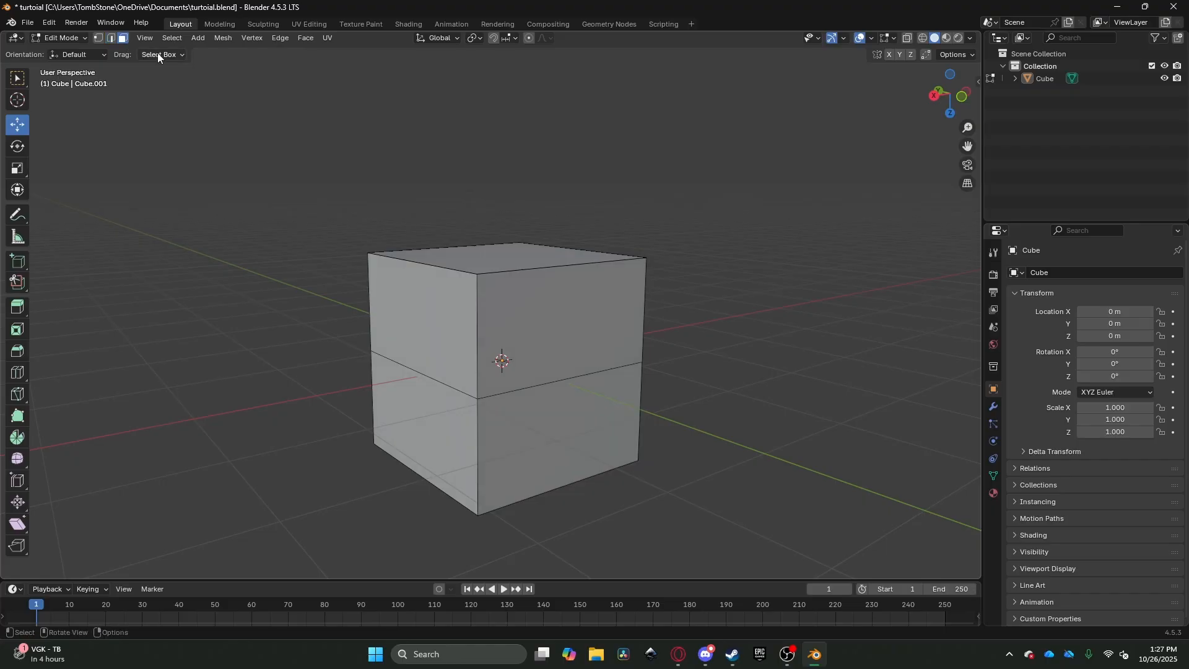
left_click(541, 304)
key("e")
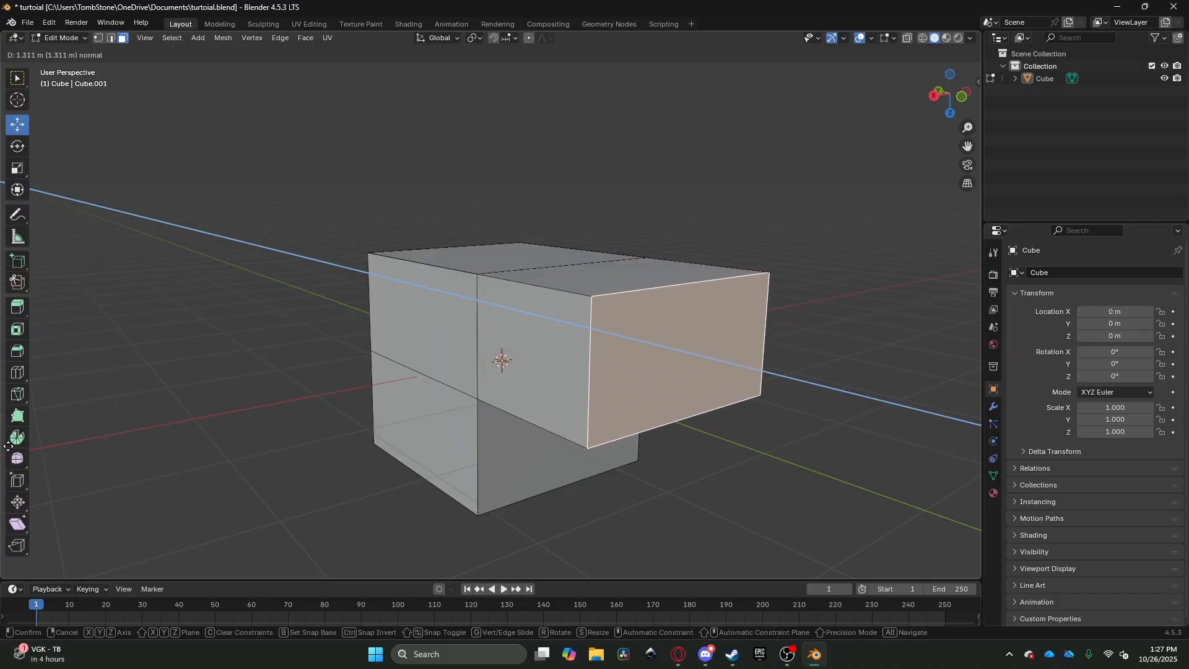
left_click(804, 398)
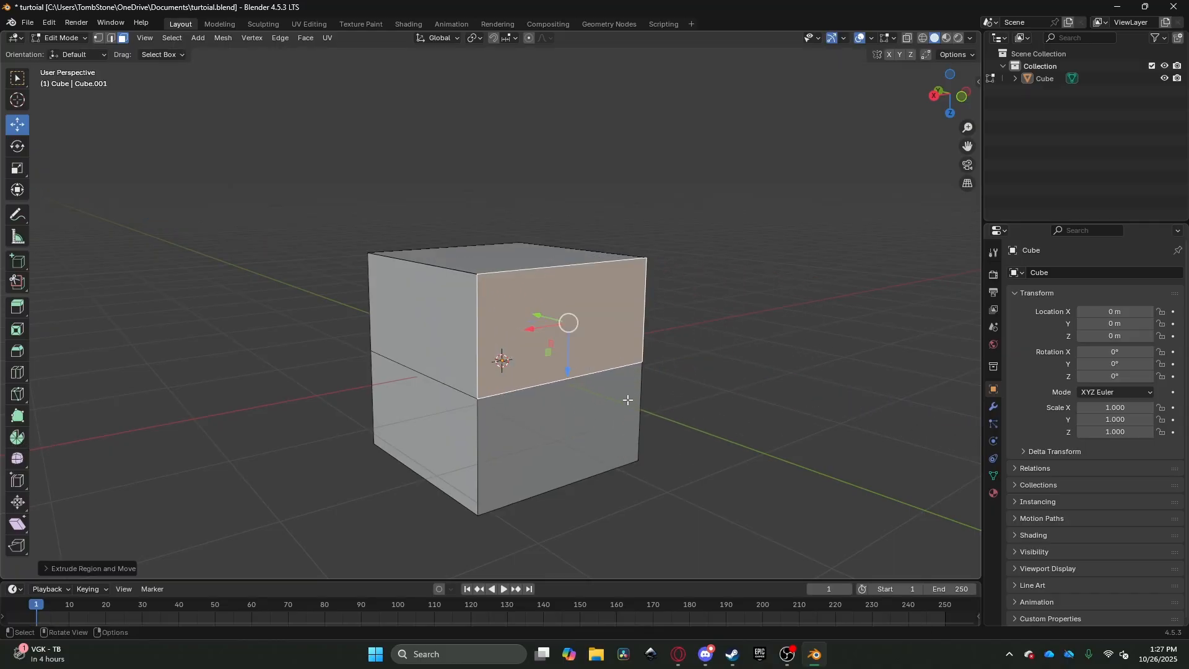
left_click(610, 403)
key("e")
right_click(602, 412)
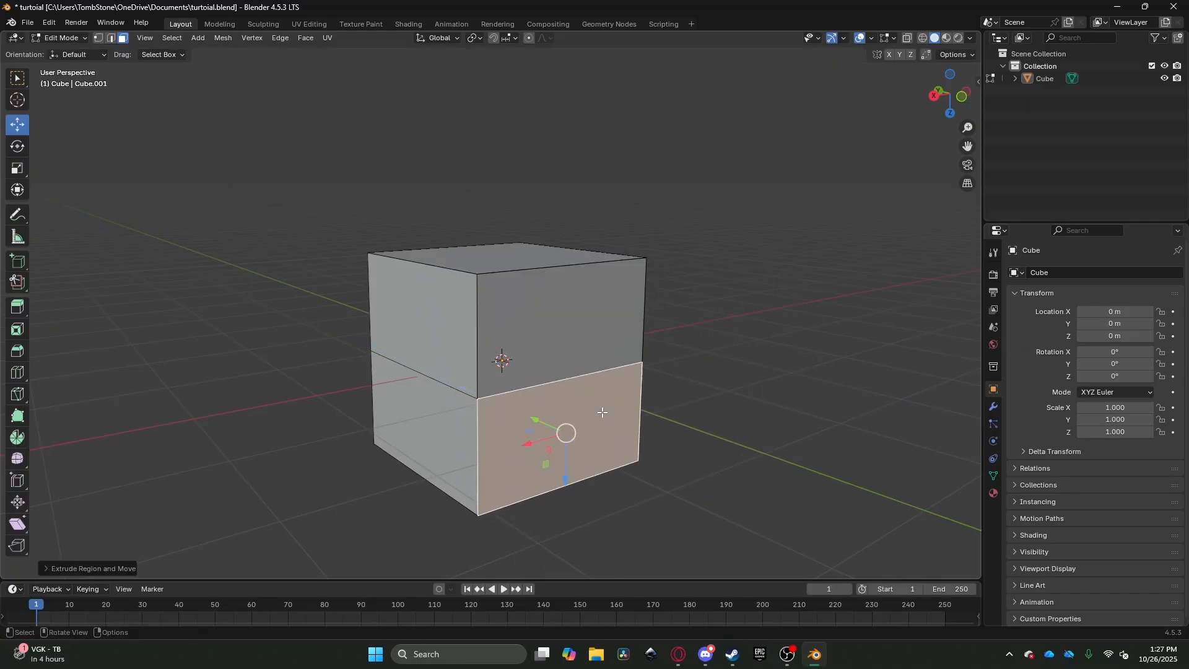
Step: Return to Object Mode and open the cube's modifier settings
key("Tab")
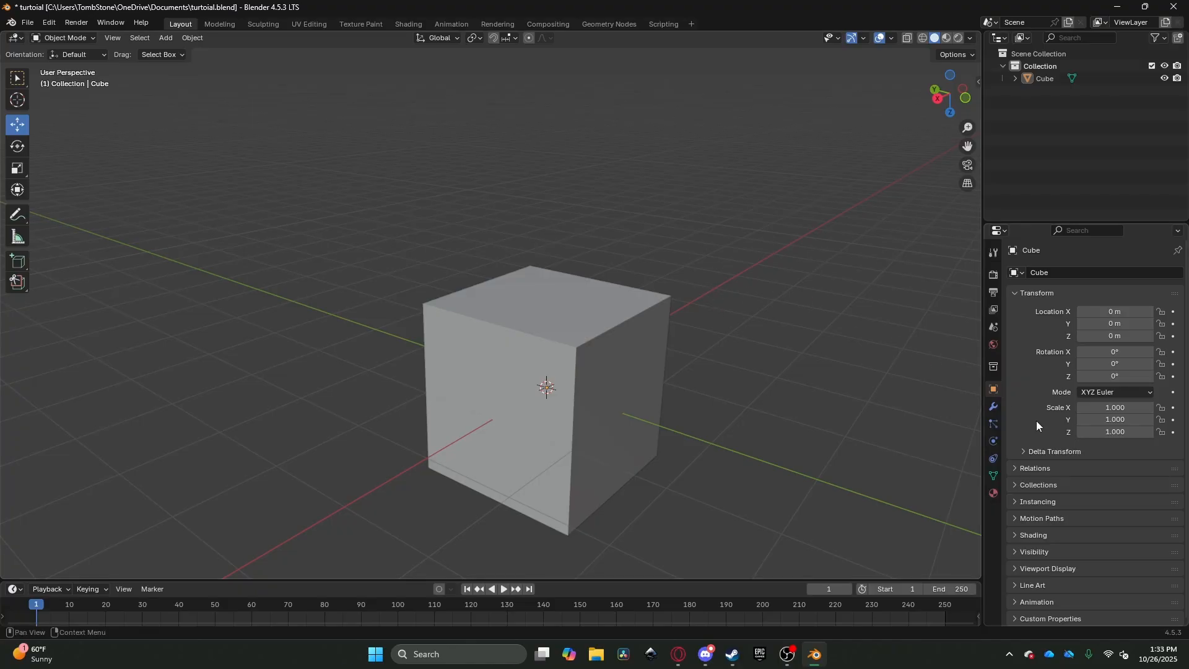
left_click(993, 409)
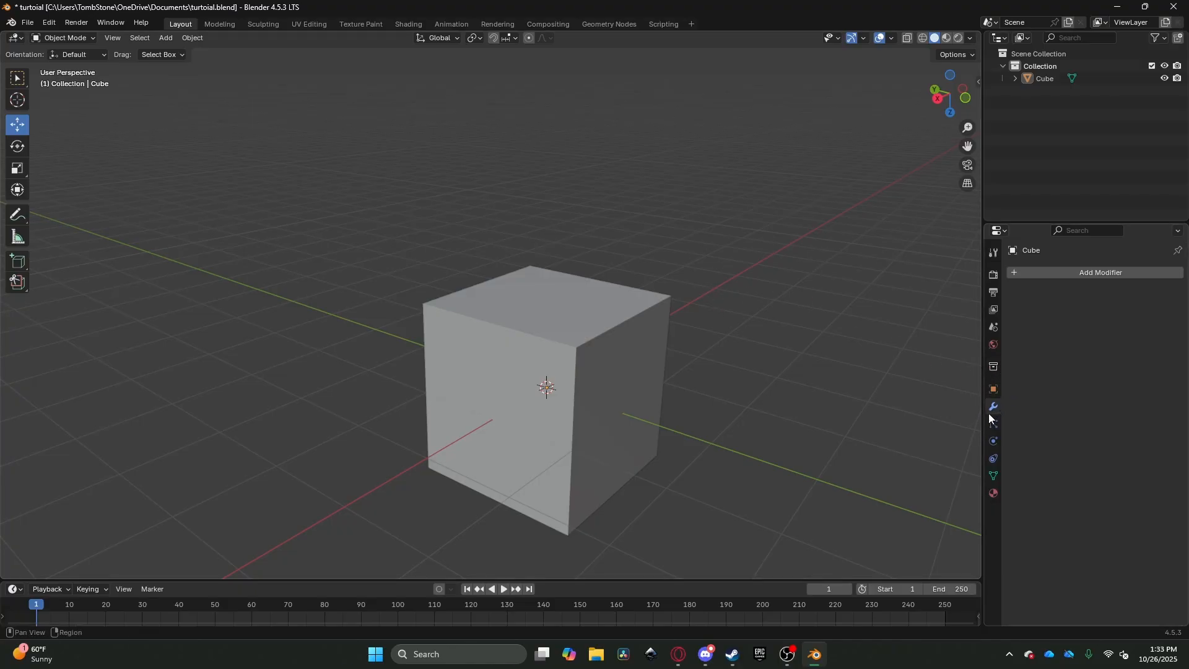